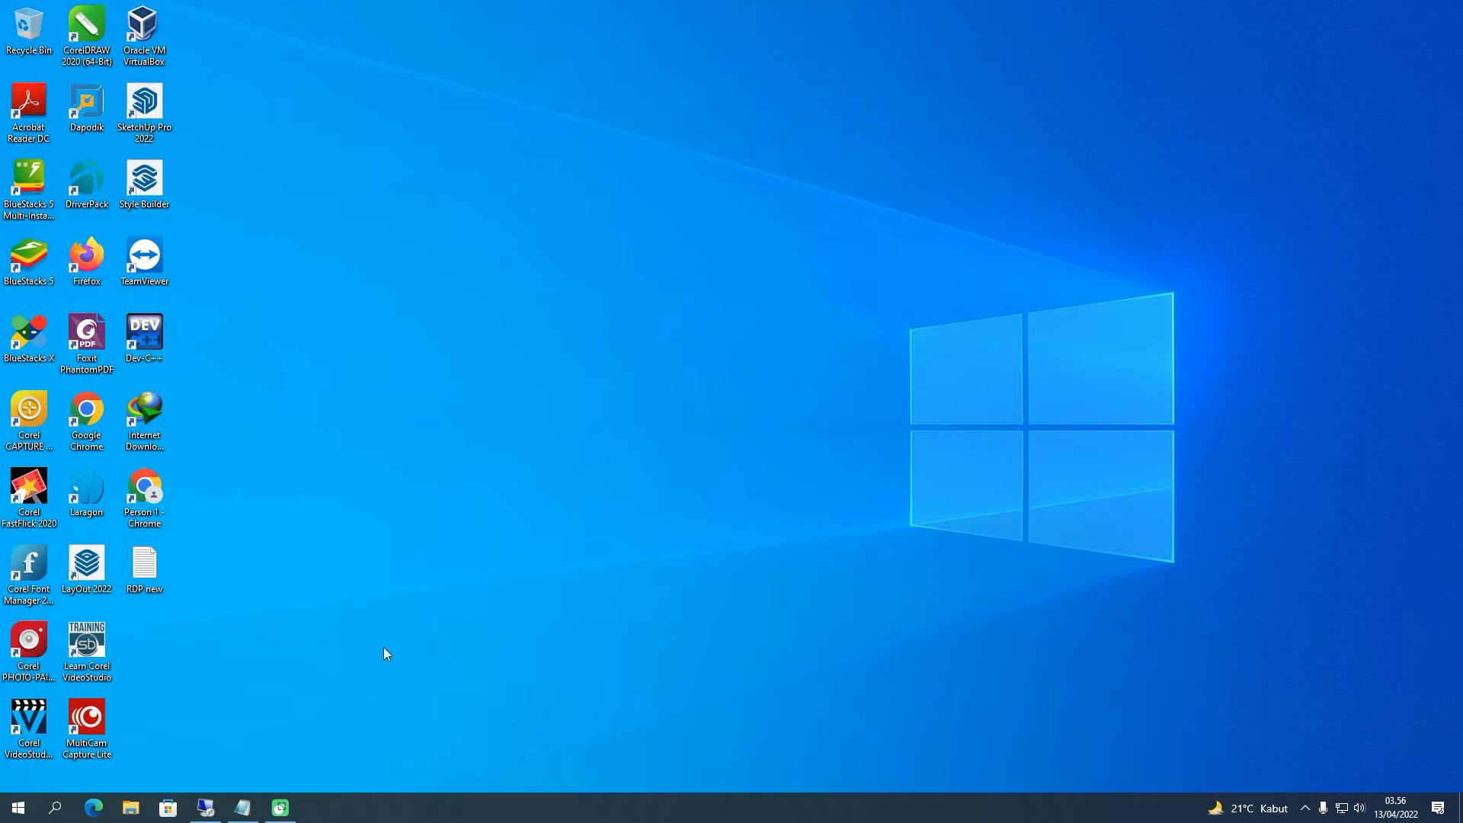
Restore and reposition the Remote Desktop window, then maximize the Windows Server 2012 R2 session to full screen
click(205, 801)
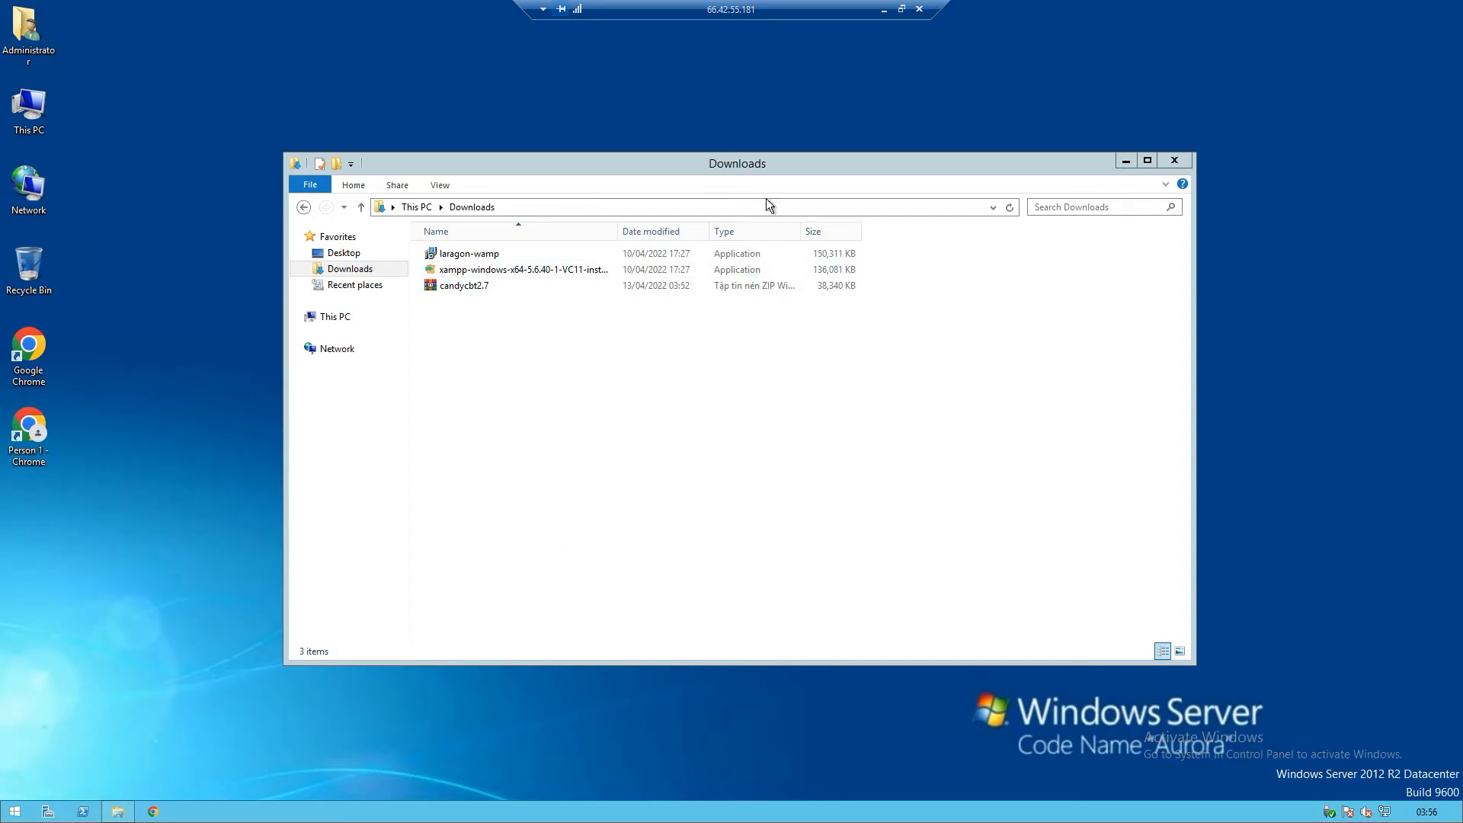
click(902, 9)
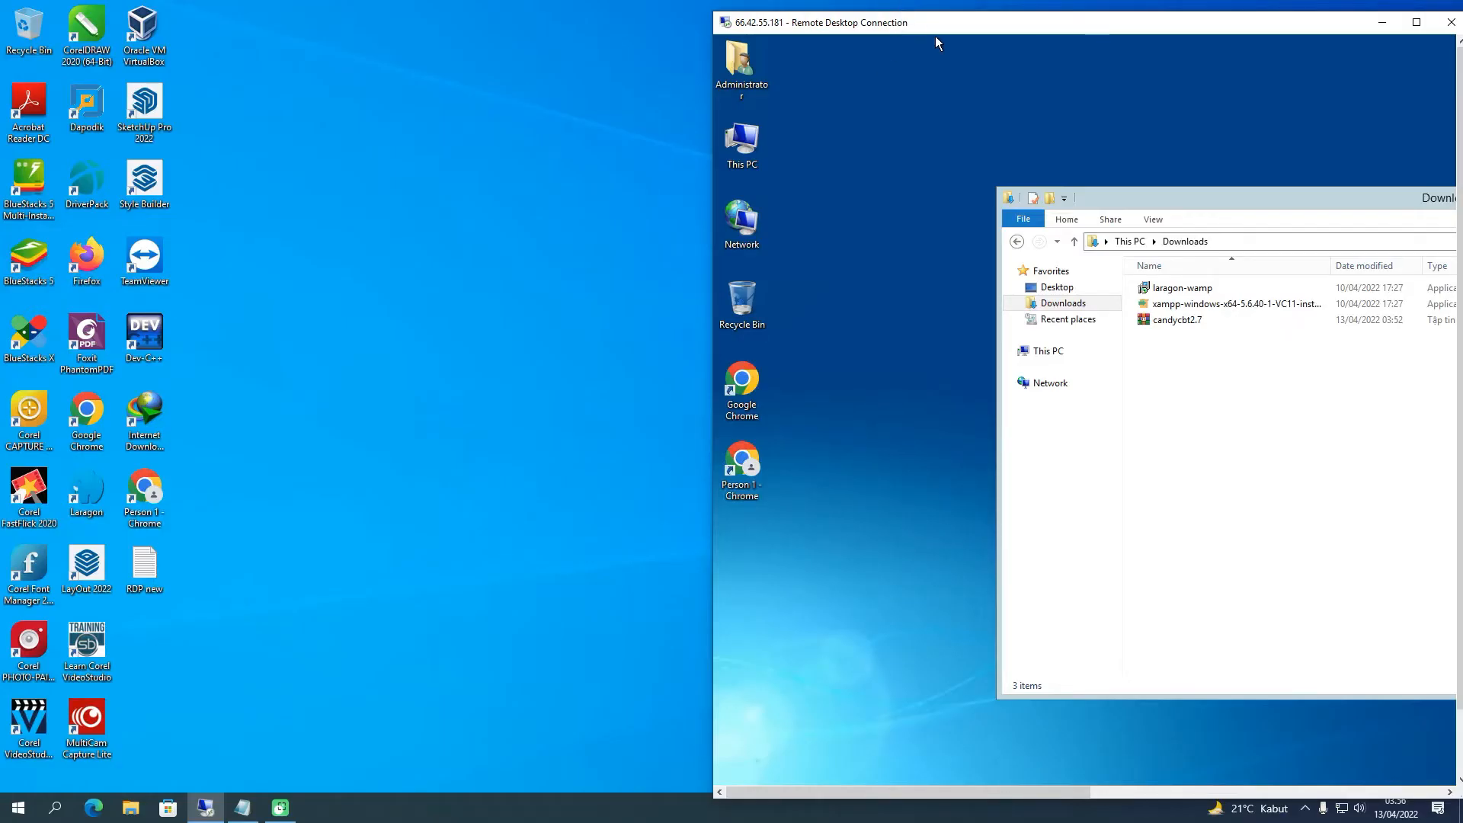
click(1307, 799)
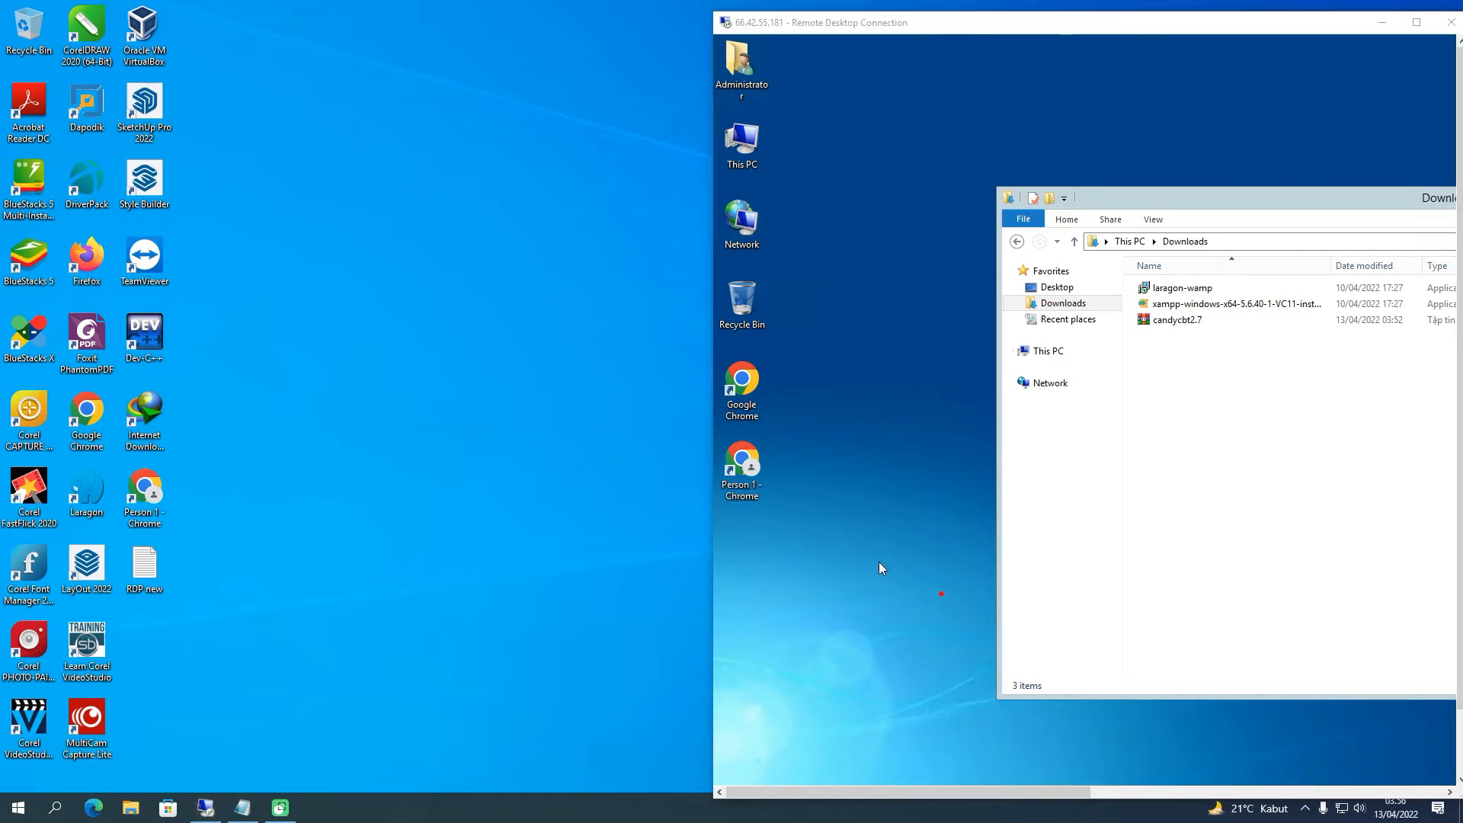
mouse_move(811, 349)
mouse_down()
mouse_move(814, 419)
mouse_move(932, 348)
mouse_up()
drag(798, 52, 792, 395)
drag(770, 533, 724, 529)
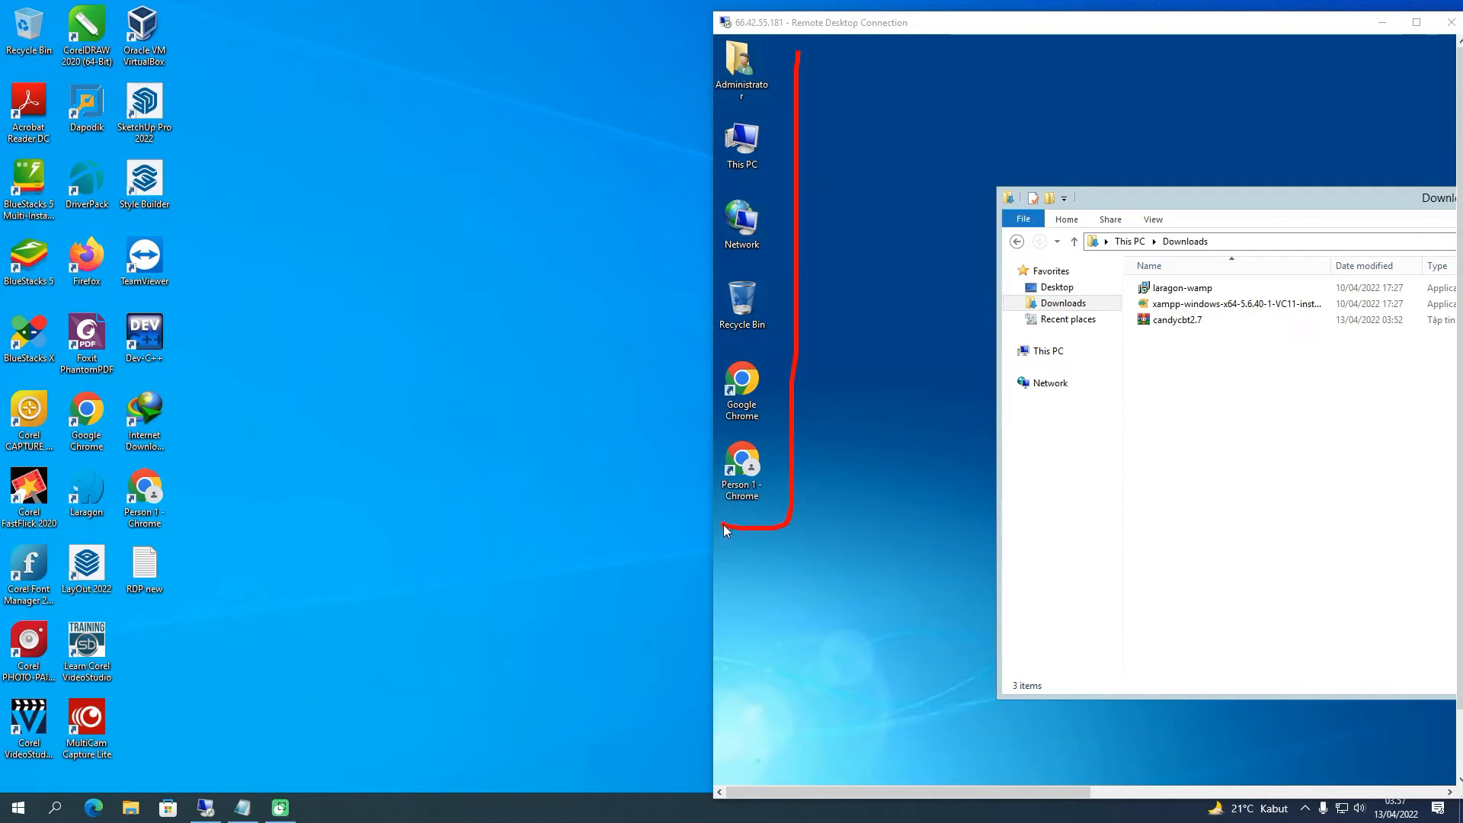
mouse_move(234, 12)
mouse_down()
mouse_move(234, 461)
mouse_move(68, 734)
mouse_move(36, 732)
mouse_up()
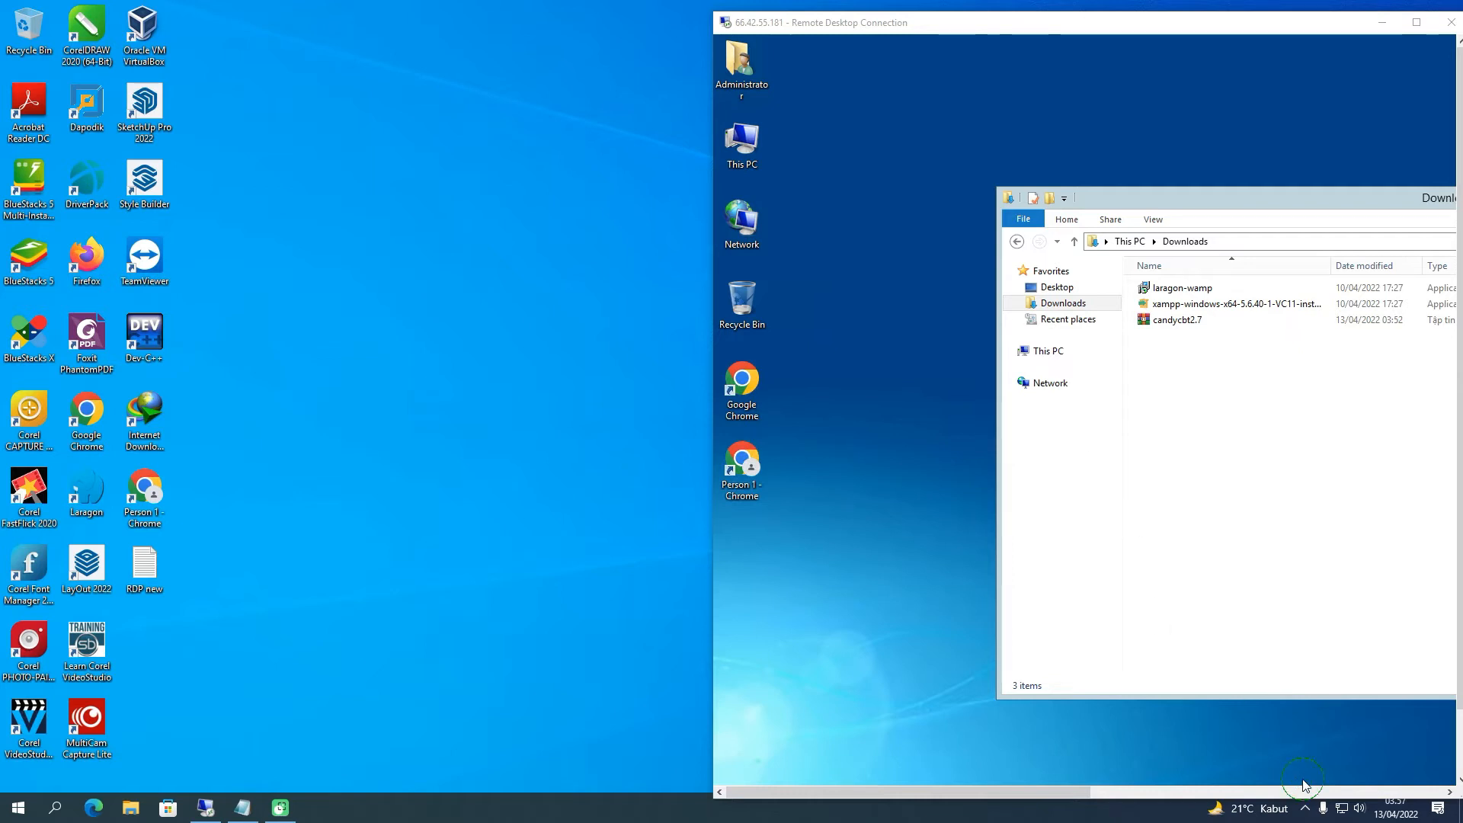
drag(737, 31, 788, 29)
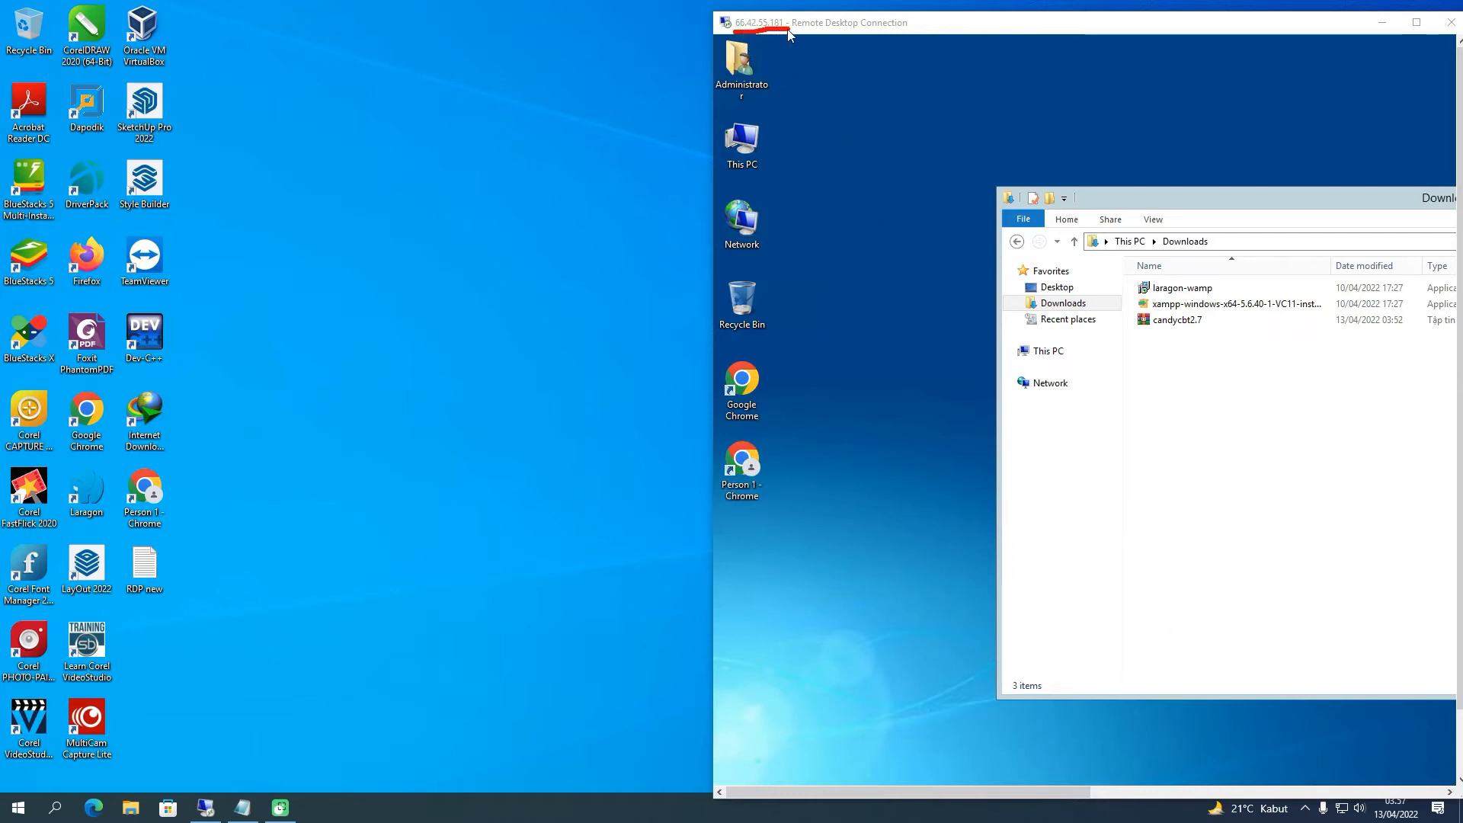
click(1311, 784)
drag(1312, 26, 1303, 26)
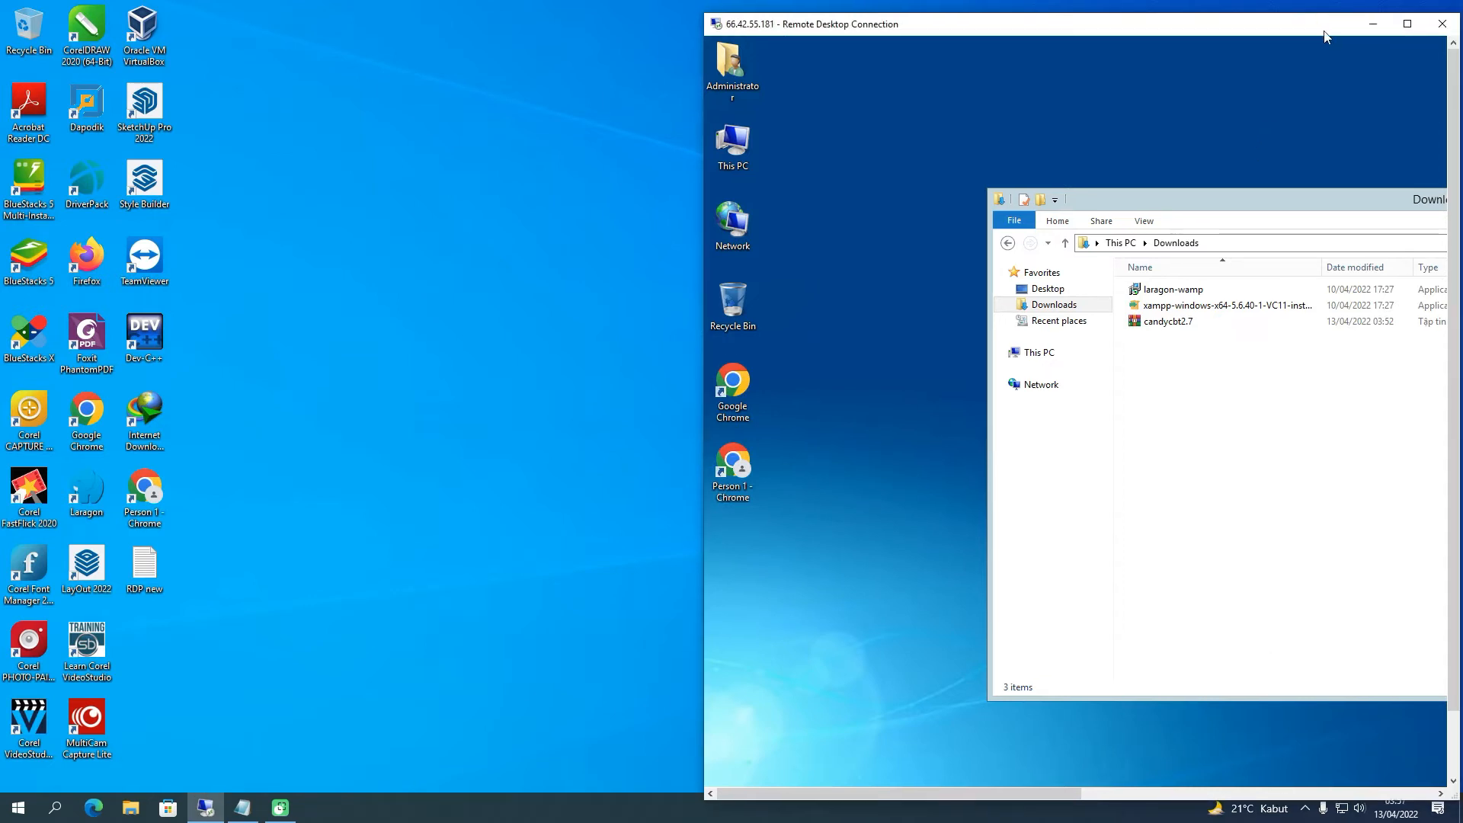
click(1407, 25)
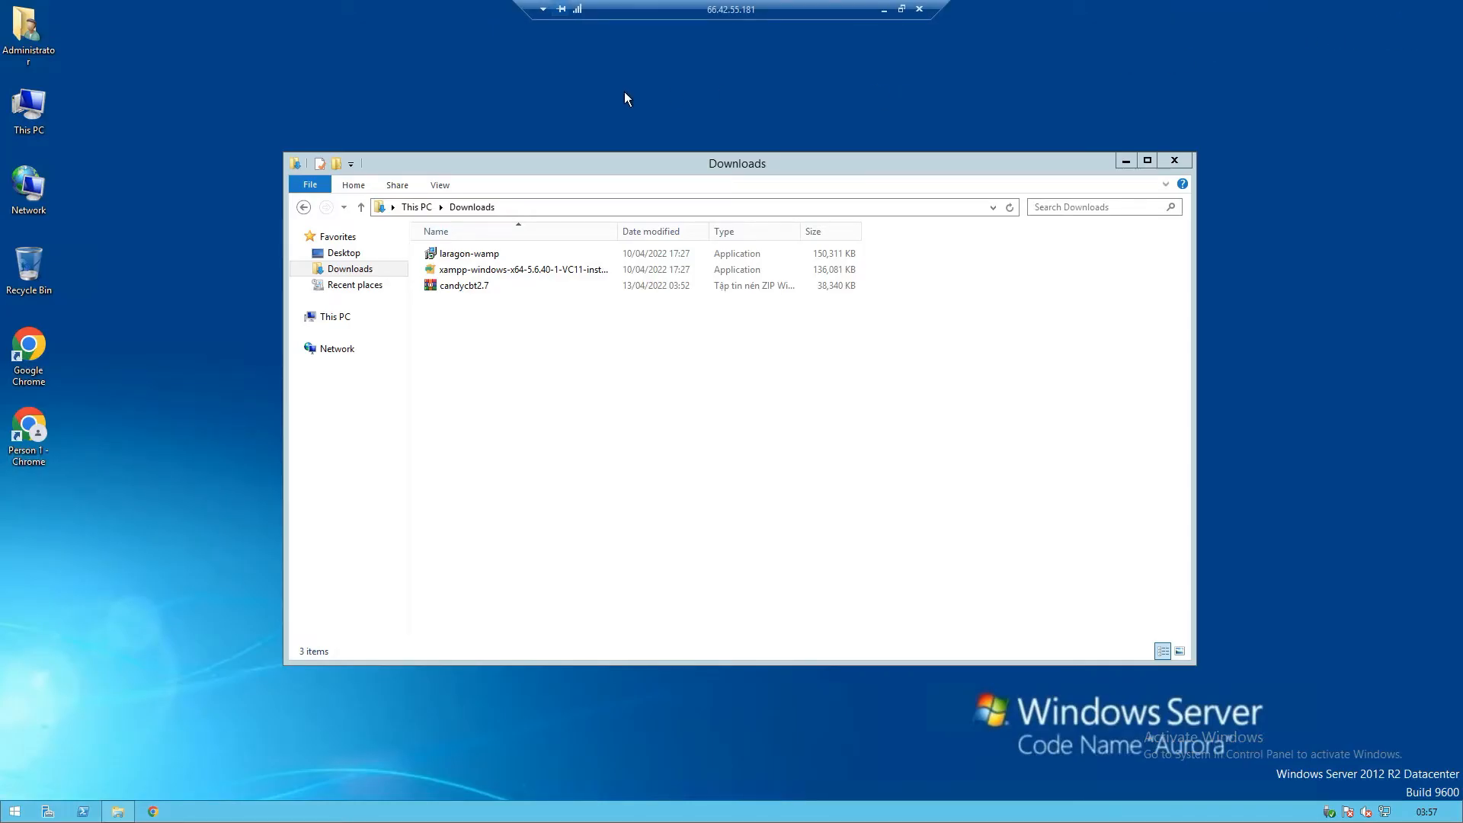
right_click(313, 53)
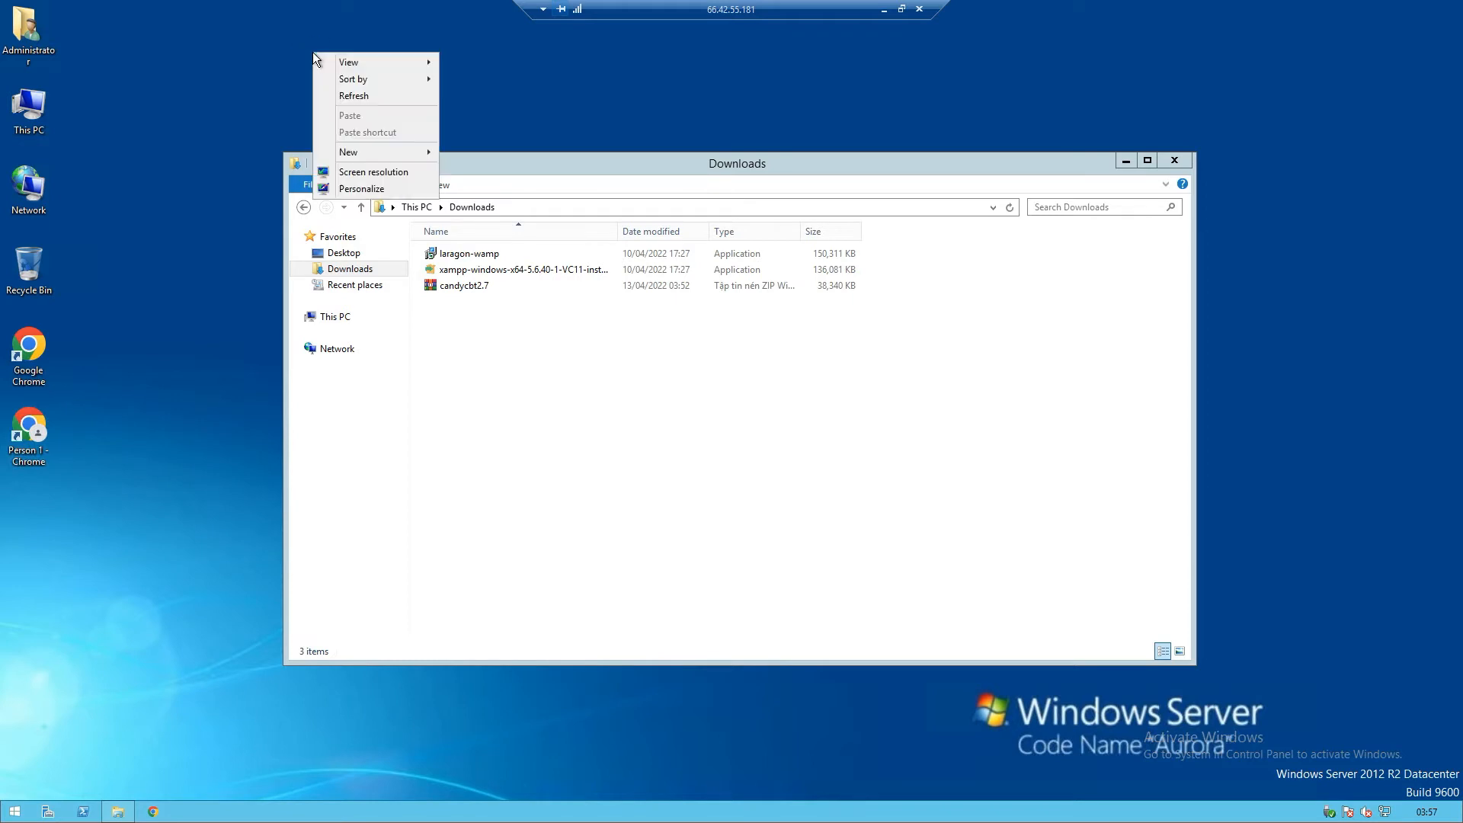
click(335, 96)
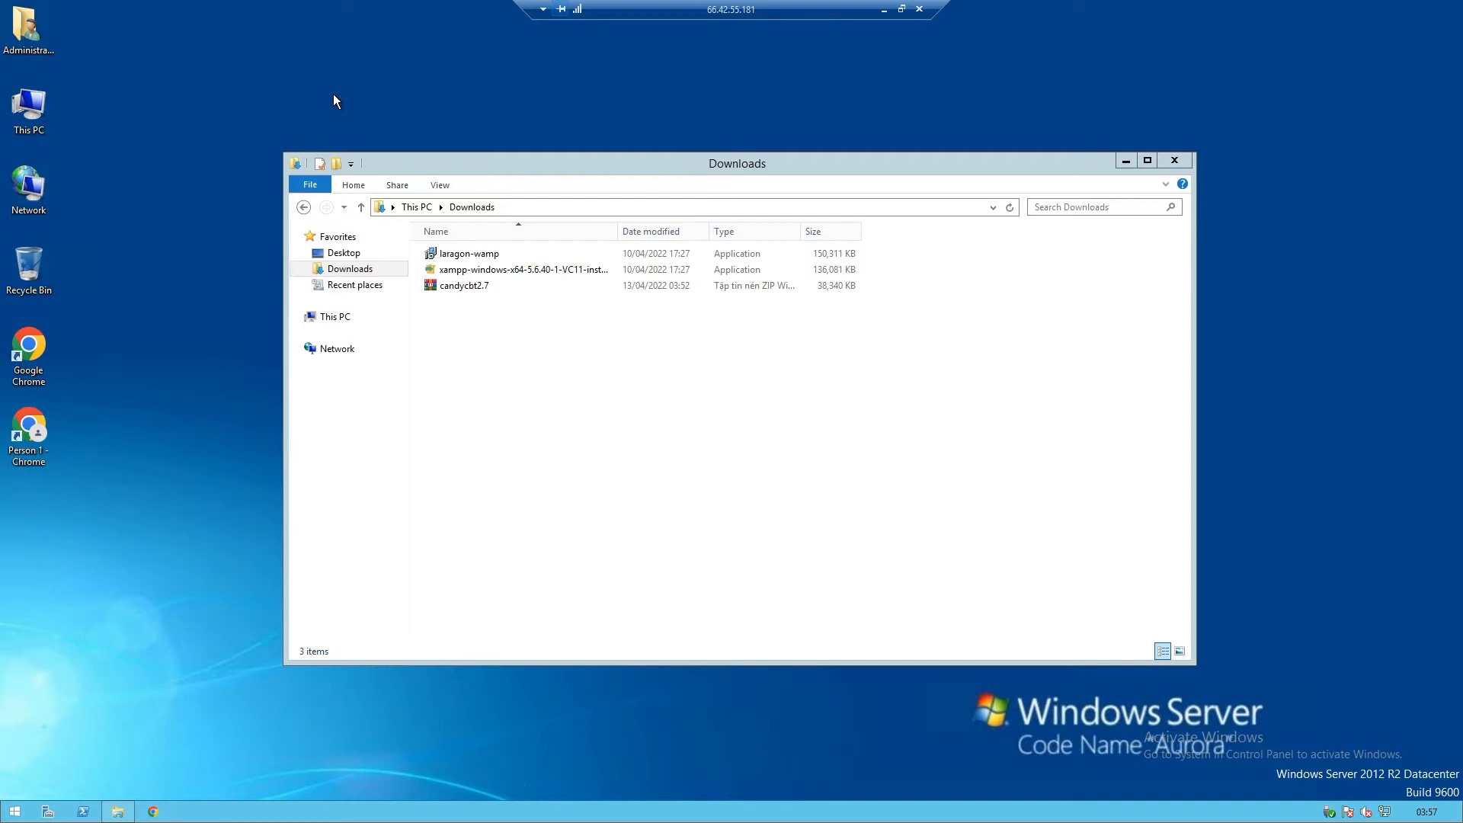
click(459, 257)
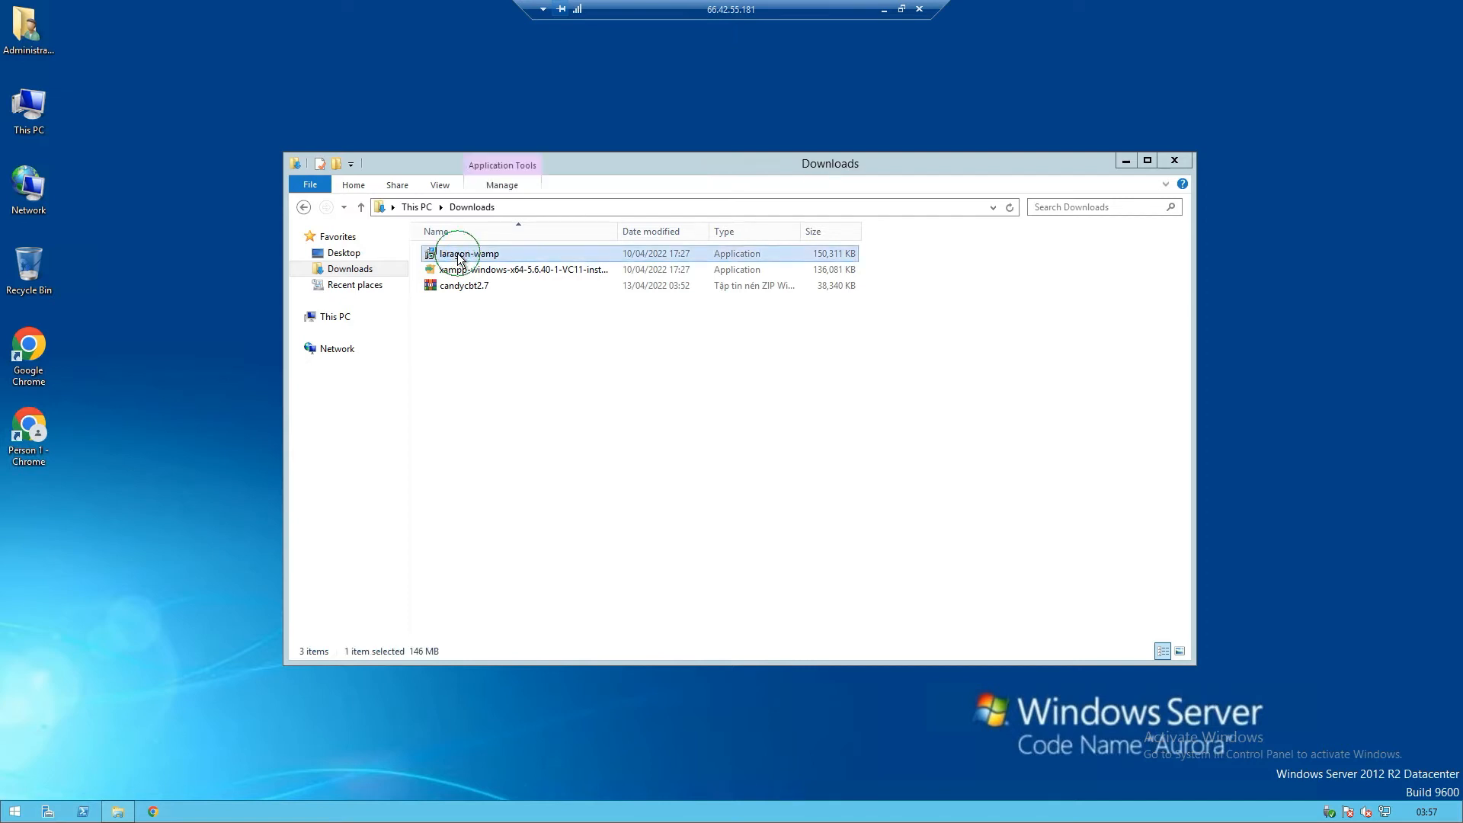
click(455, 272)
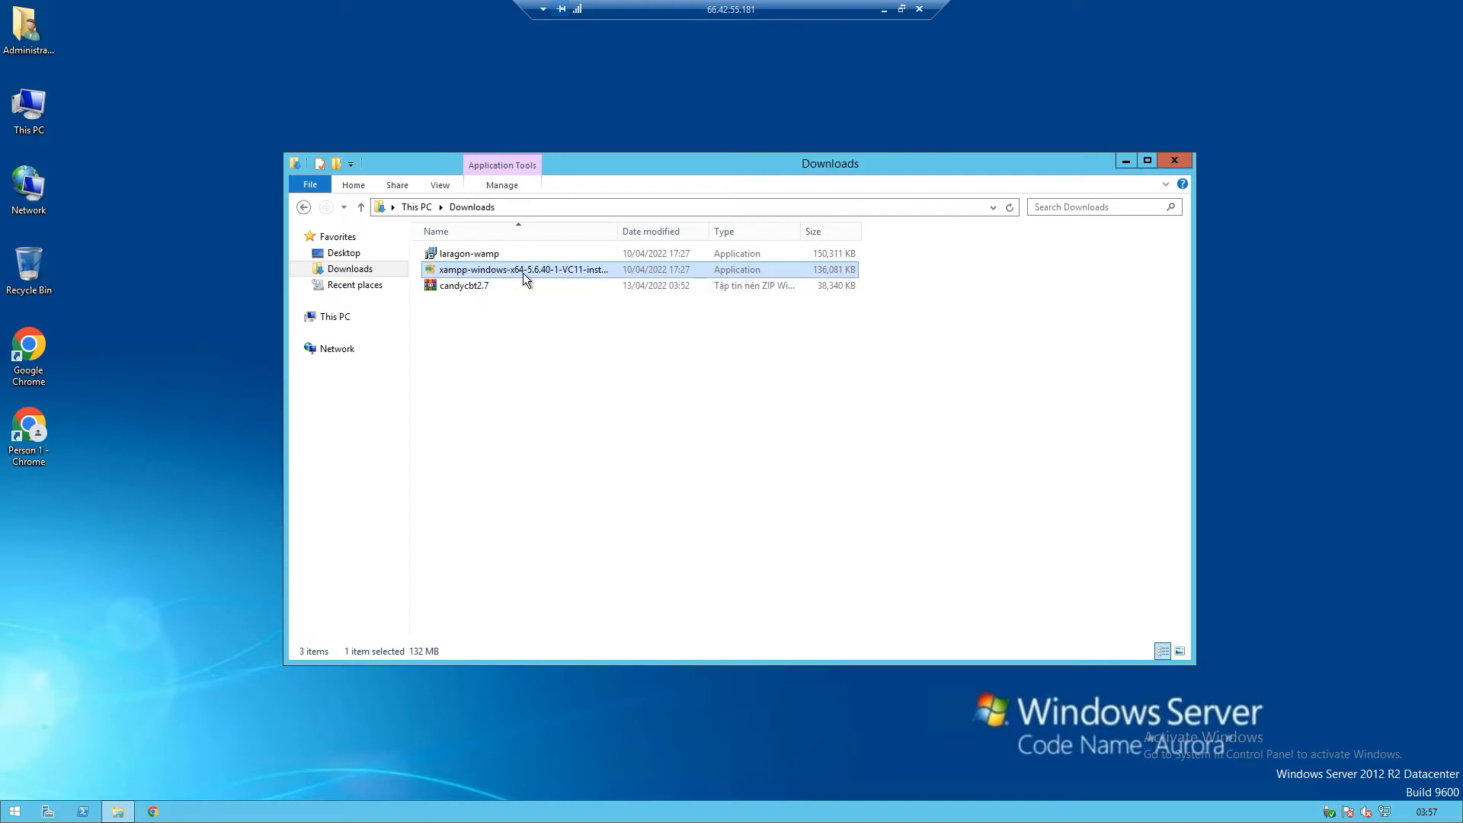
click(473, 258)
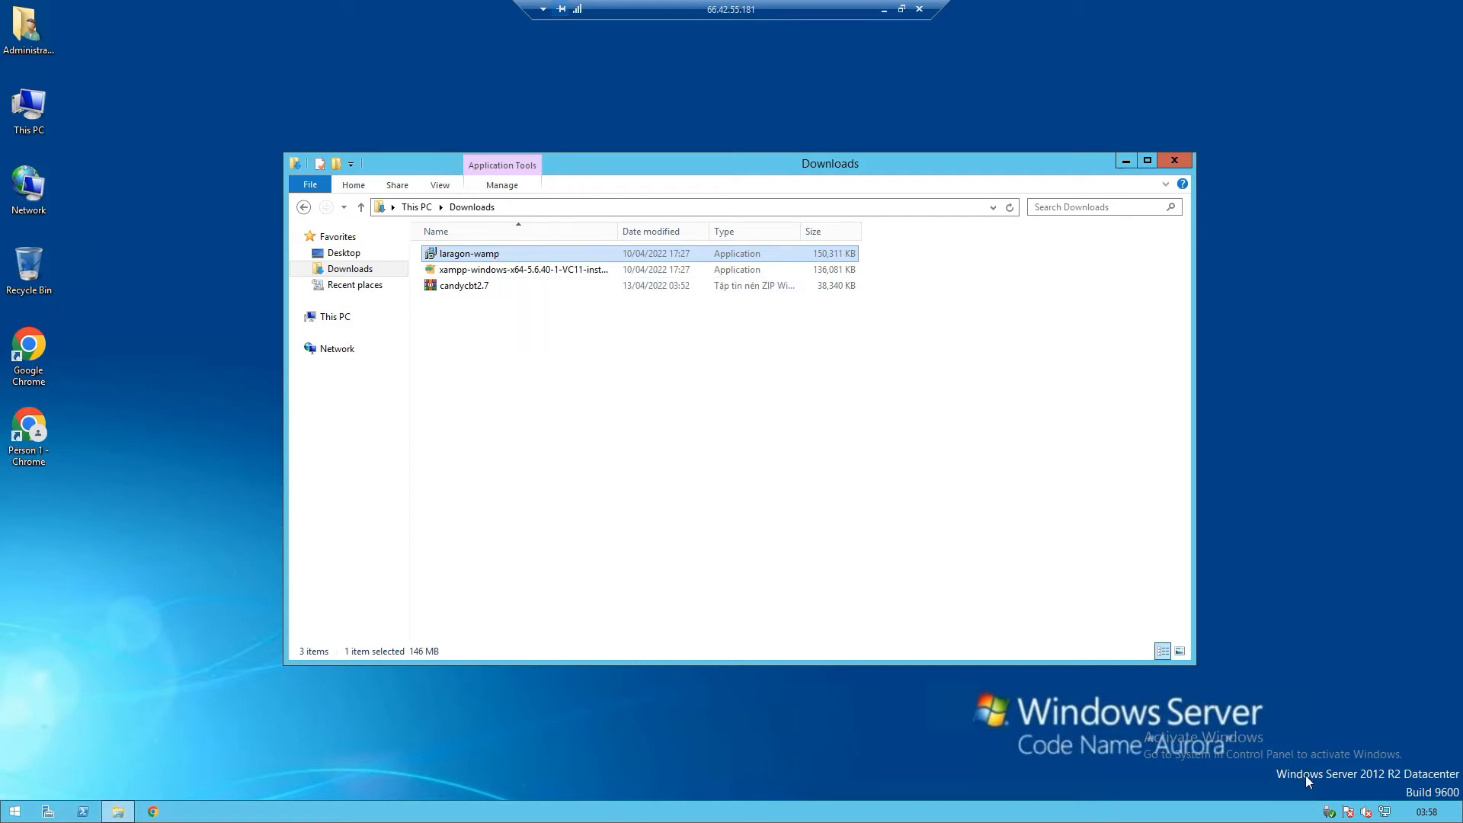
drag(509, 253, 602, 223)
drag(497, 288, 561, 286)
click(514, 312)
Run the laragon-wamp installer with default language, location and startup options to install Laragon 5.0.0
double_click(461, 254)
click(771, 417)
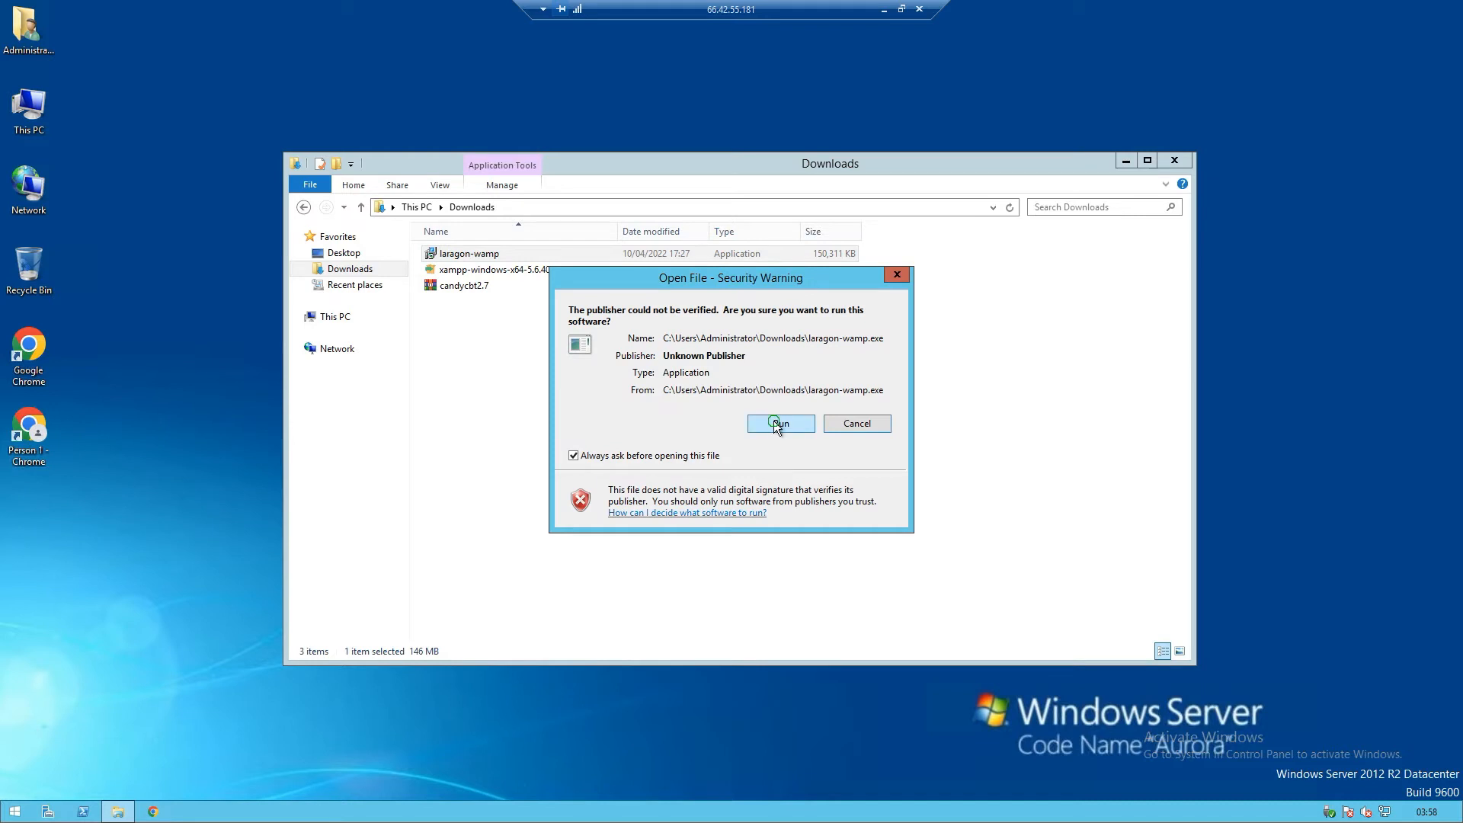
click(746, 447)
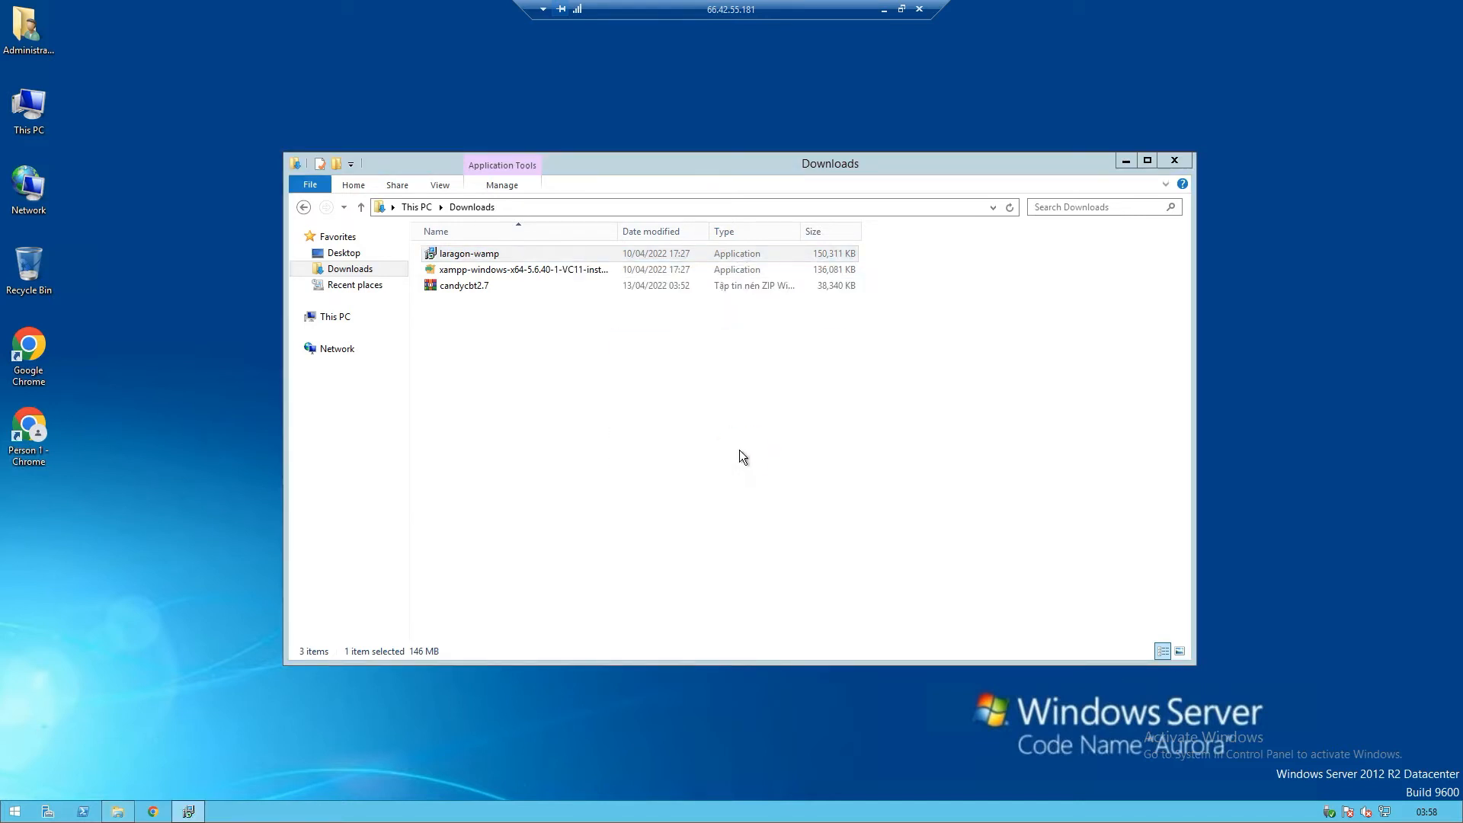
click(824, 528)
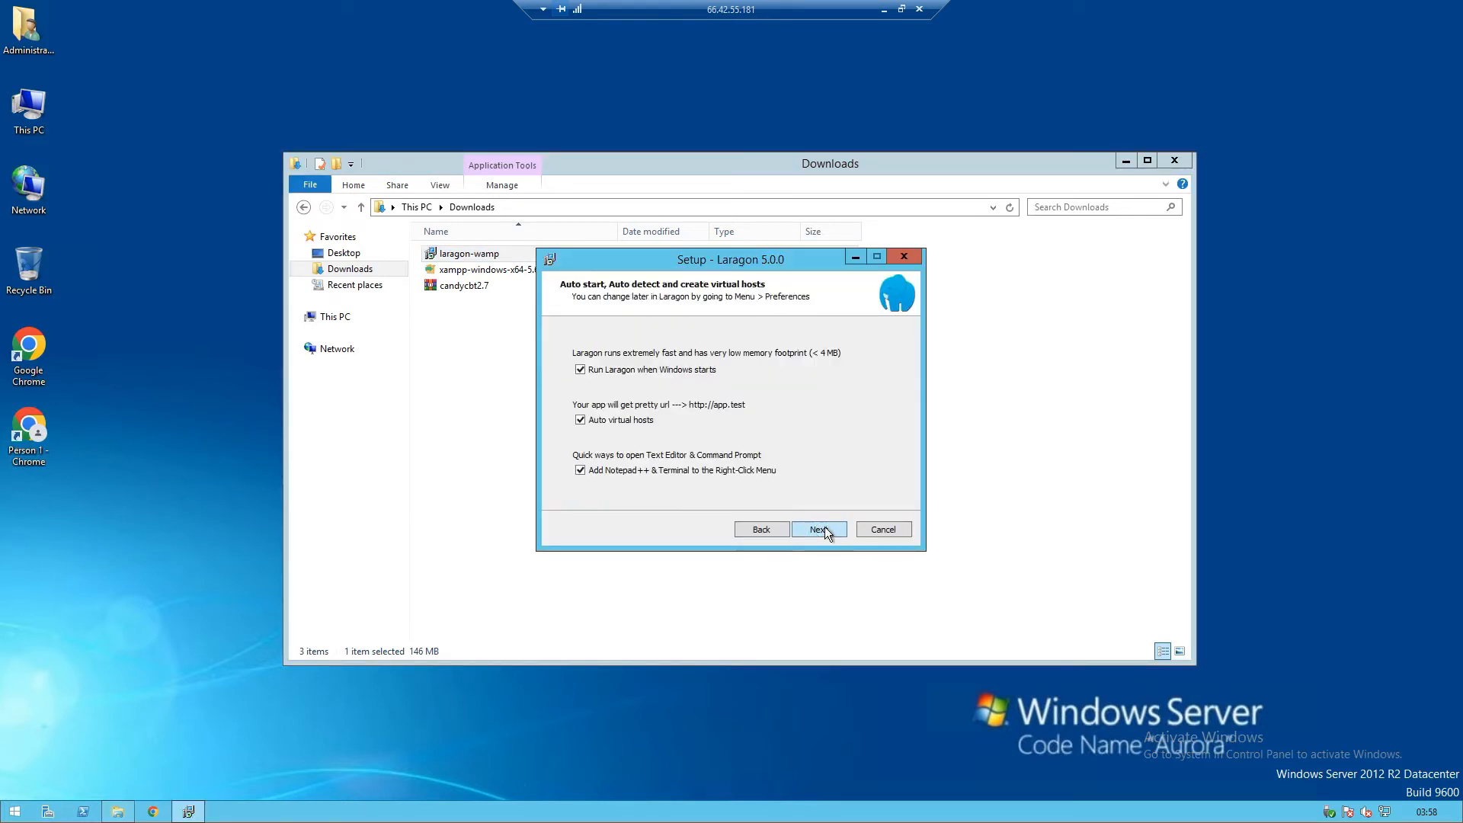
click(822, 526)
click(822, 529)
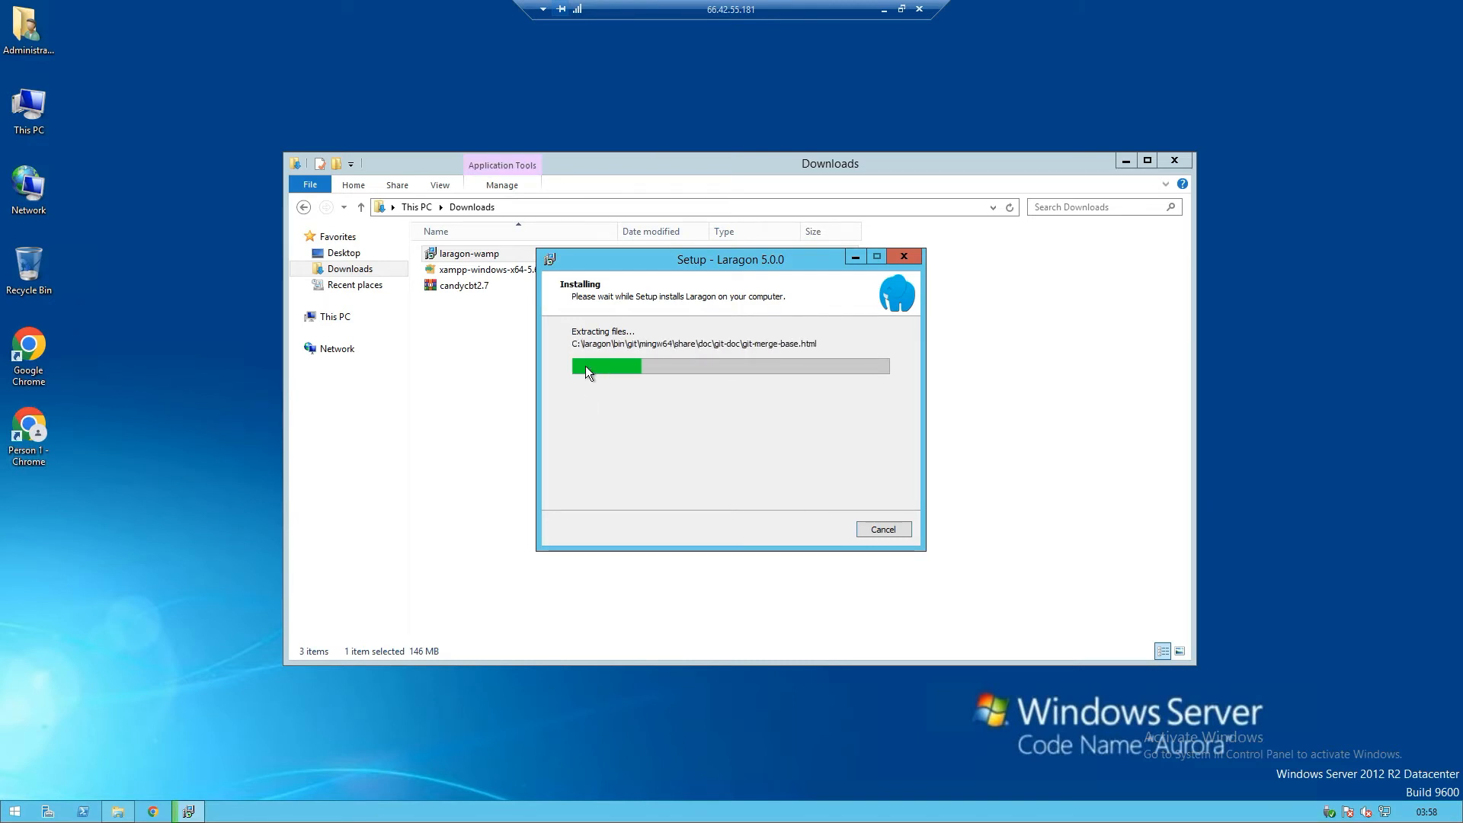
click(475, 290)
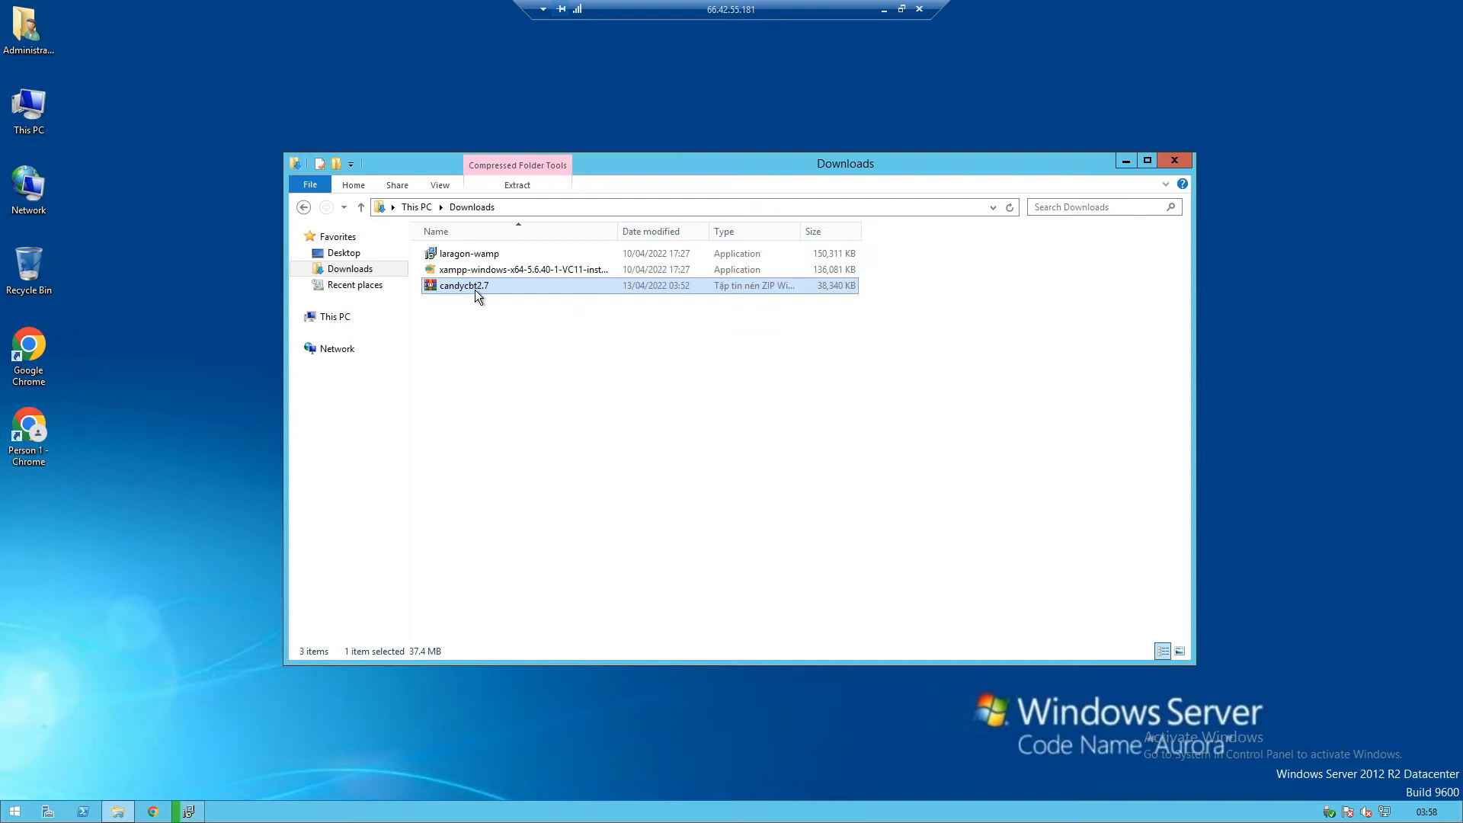
Preview the candycbt2.7 archive, then extract it with WinRAR into a candycbt2.7 folder
double_click(475, 290)
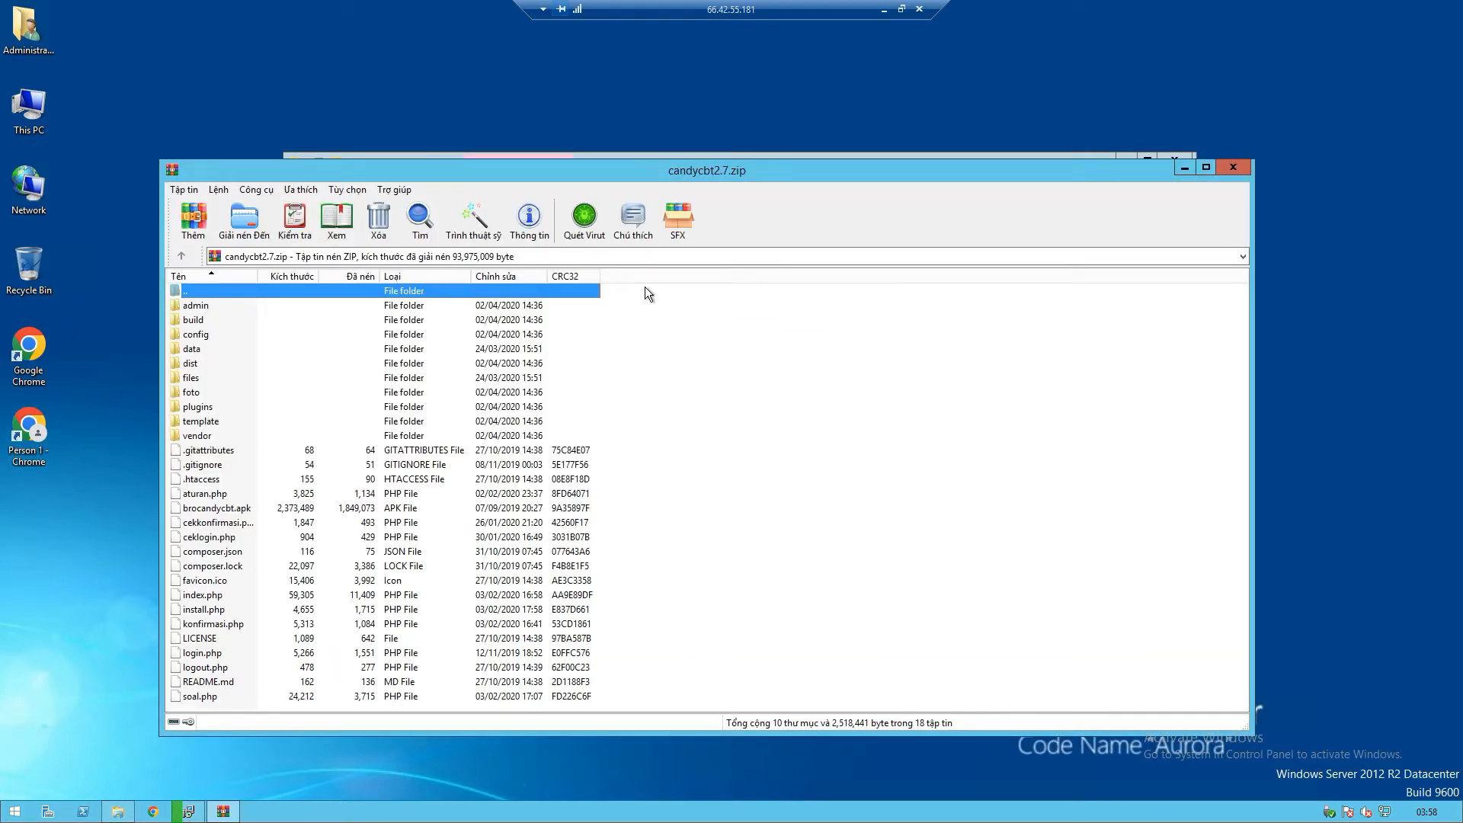
click(1232, 167)
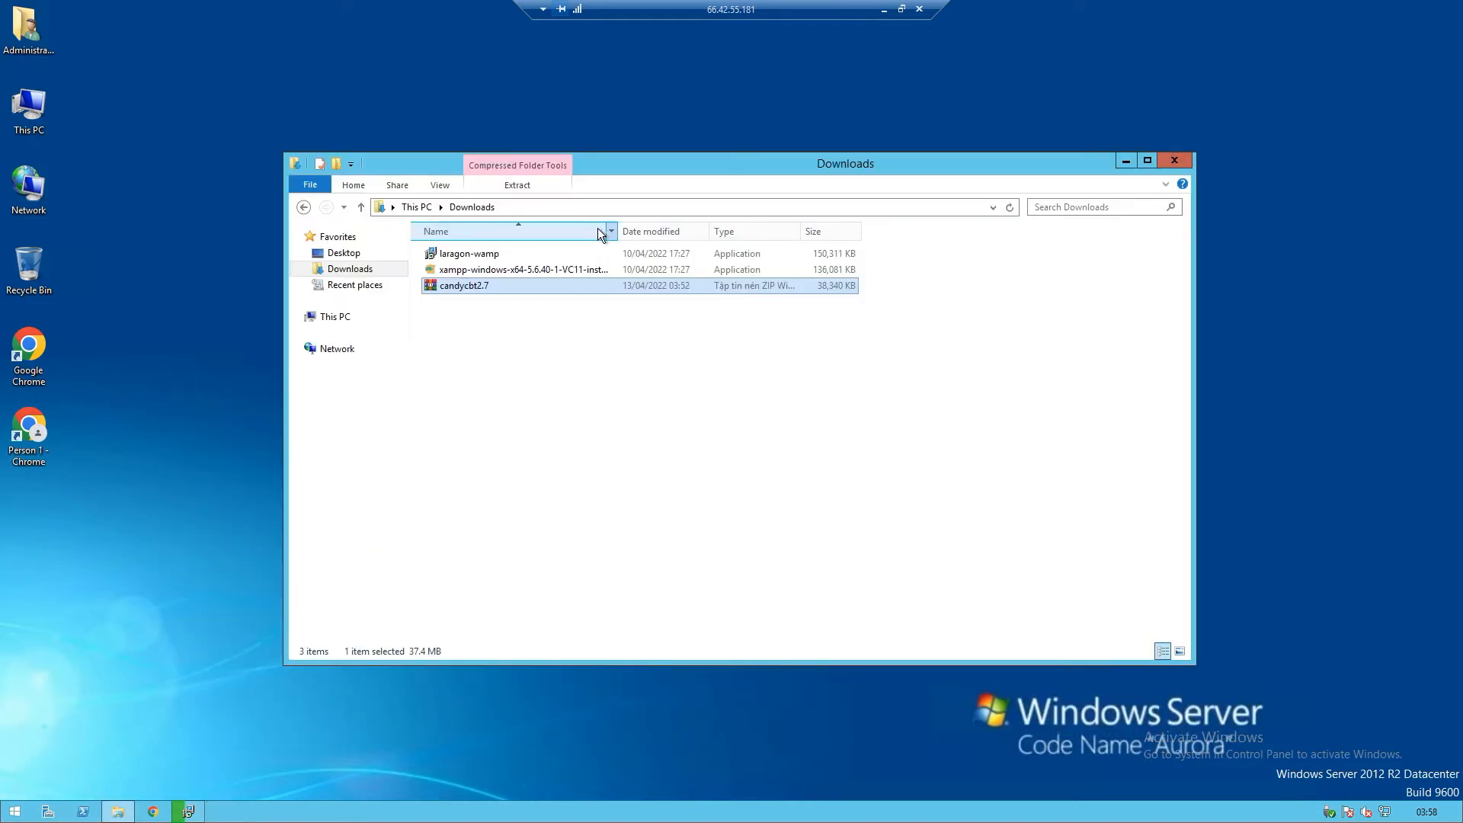
click(468, 289)
right_click(467, 287)
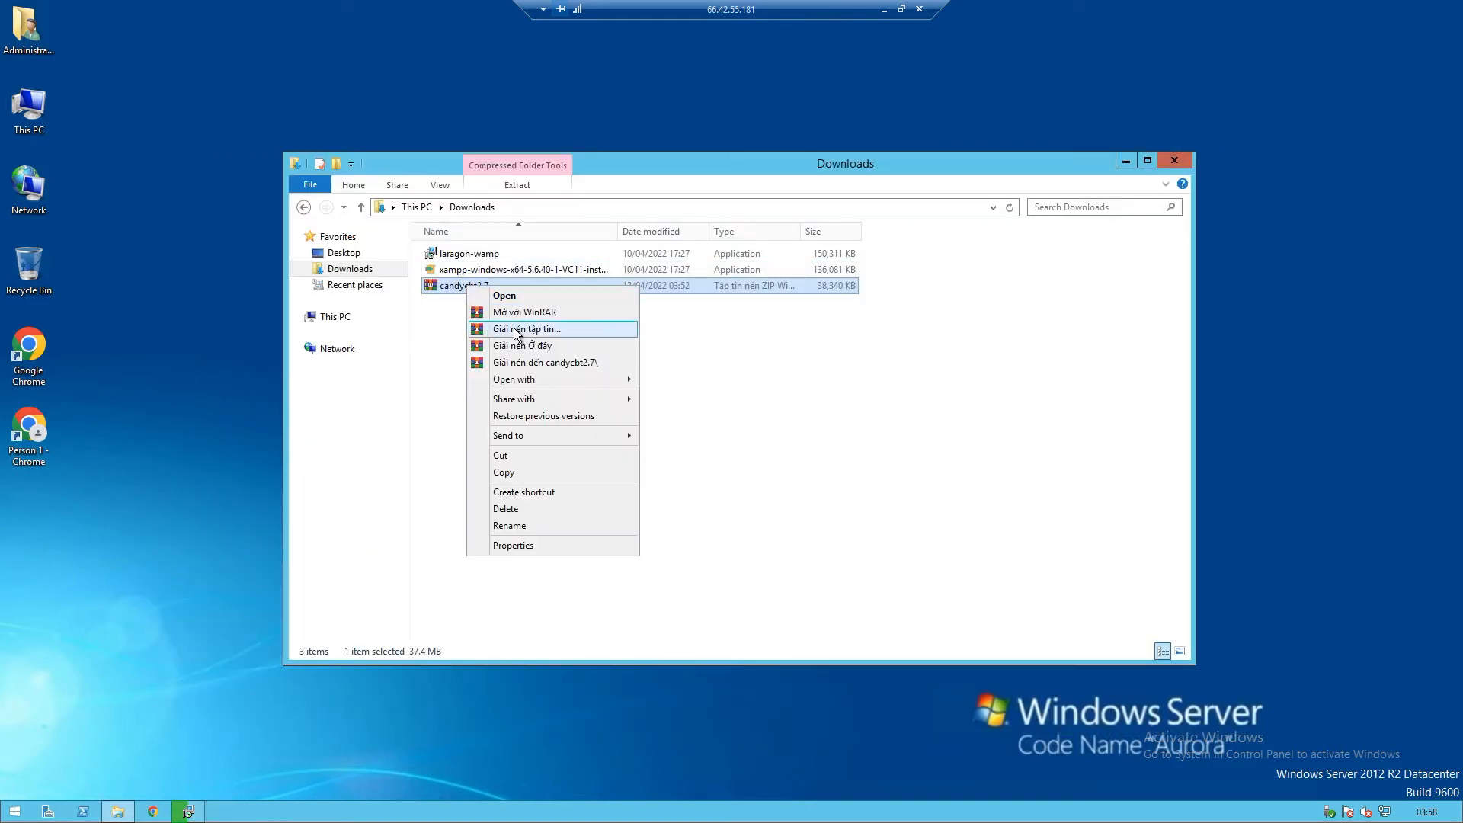
click(531, 364)
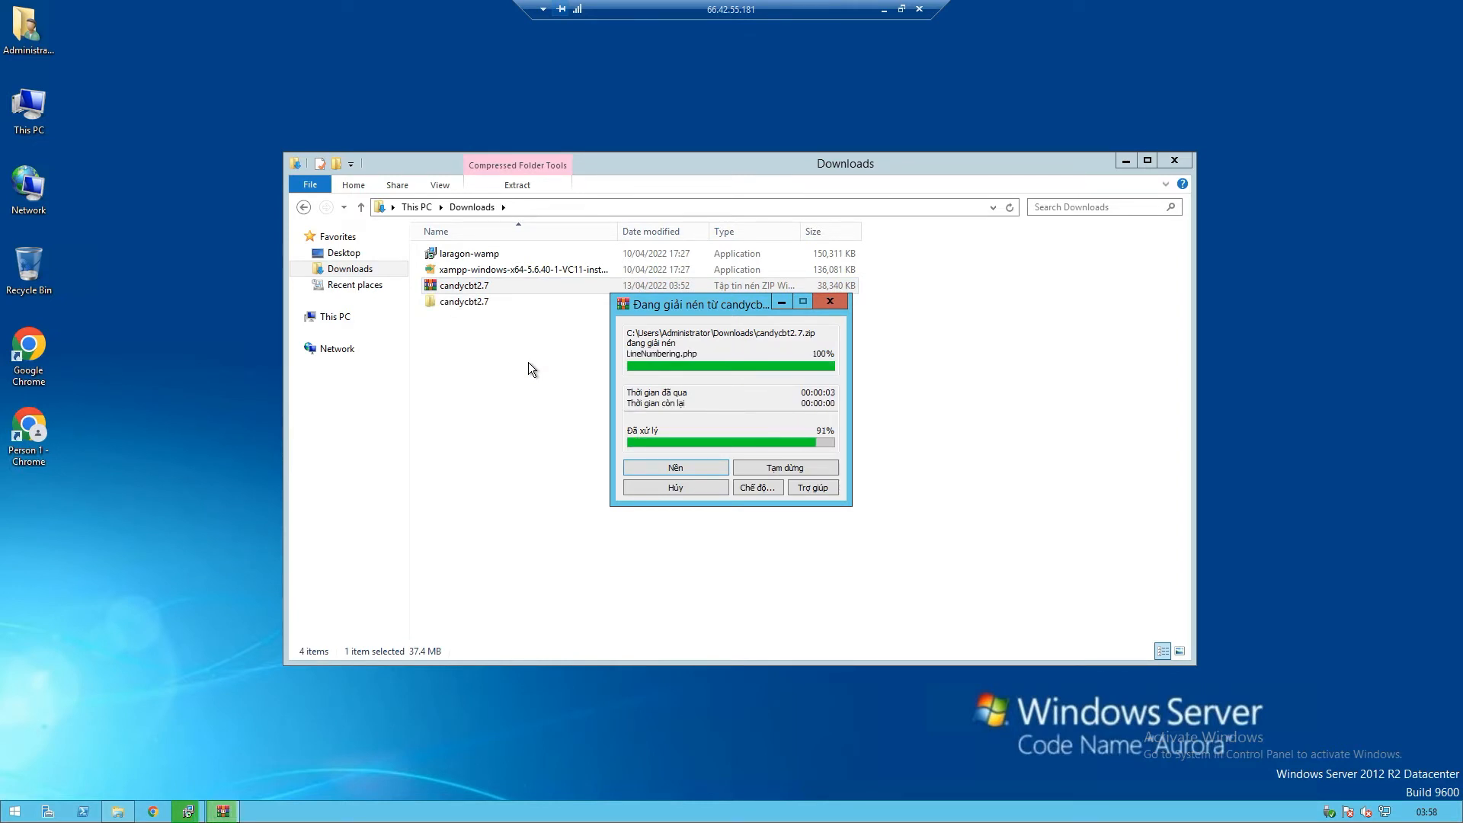
Rename the extracted folder to 'cbt' and check it holds the CandyCBT PHP files
click(477, 305)
right_click(477, 305)
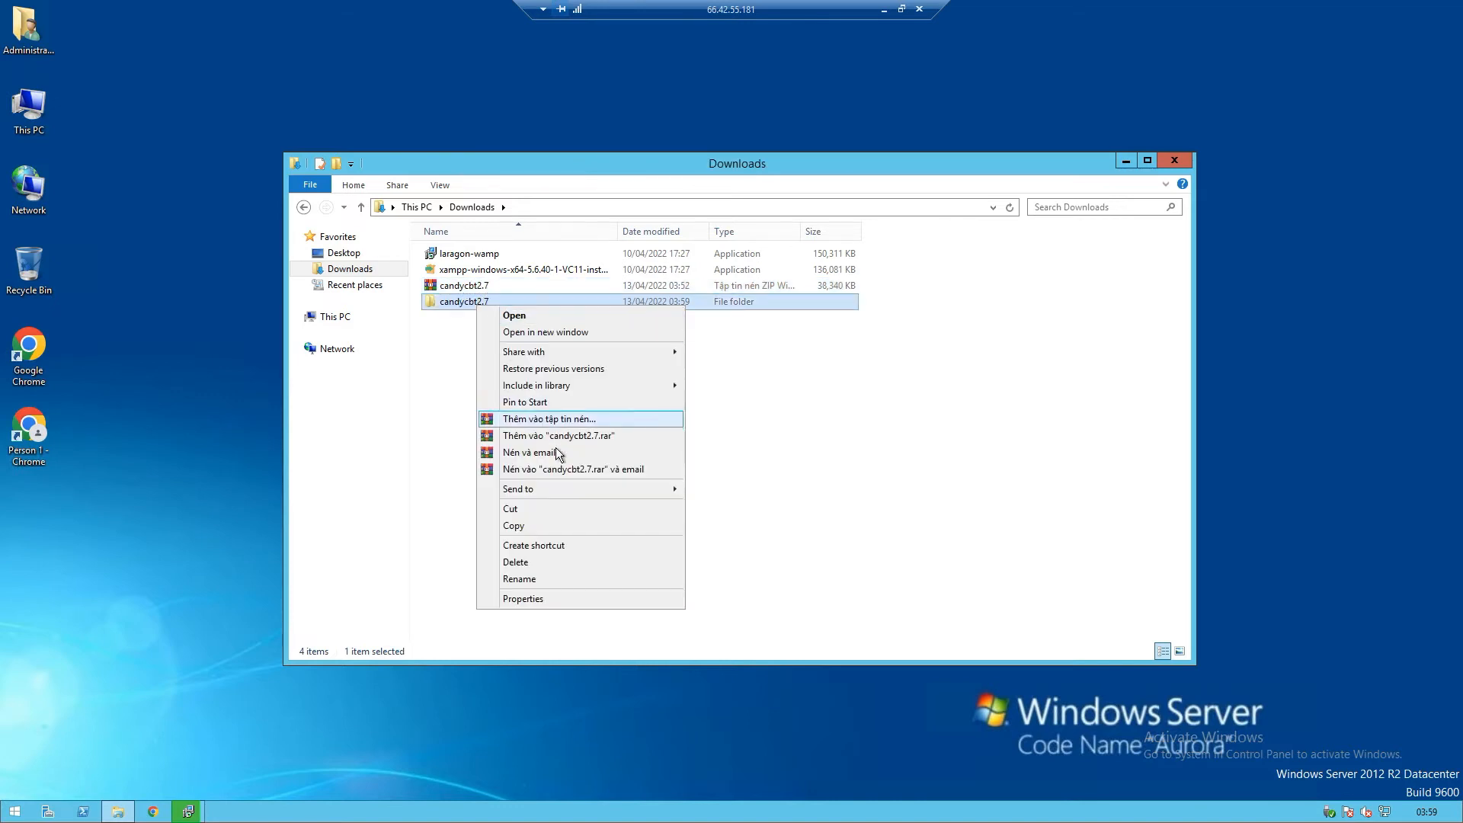
click(542, 580)
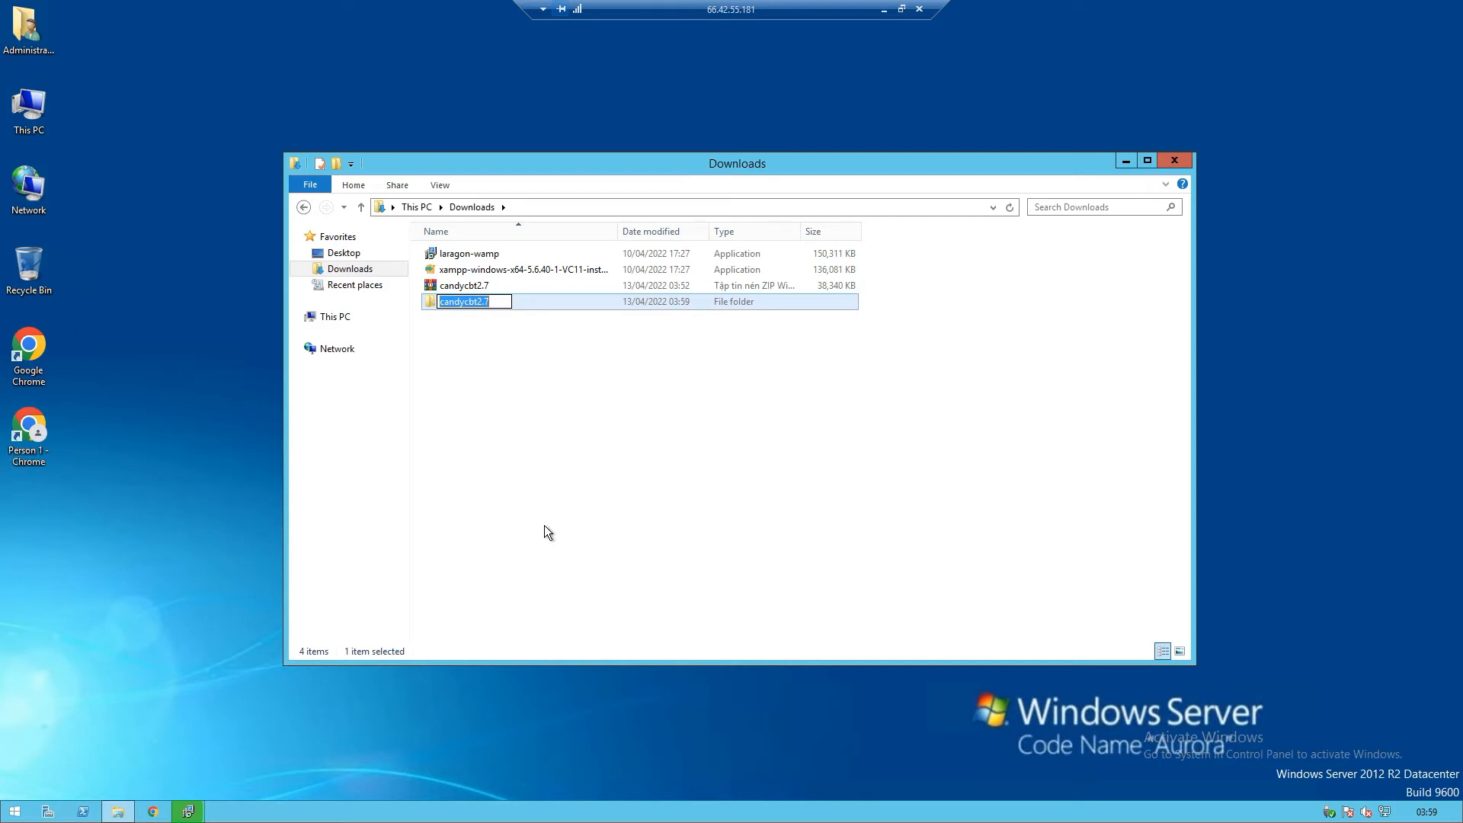
text(cbt)
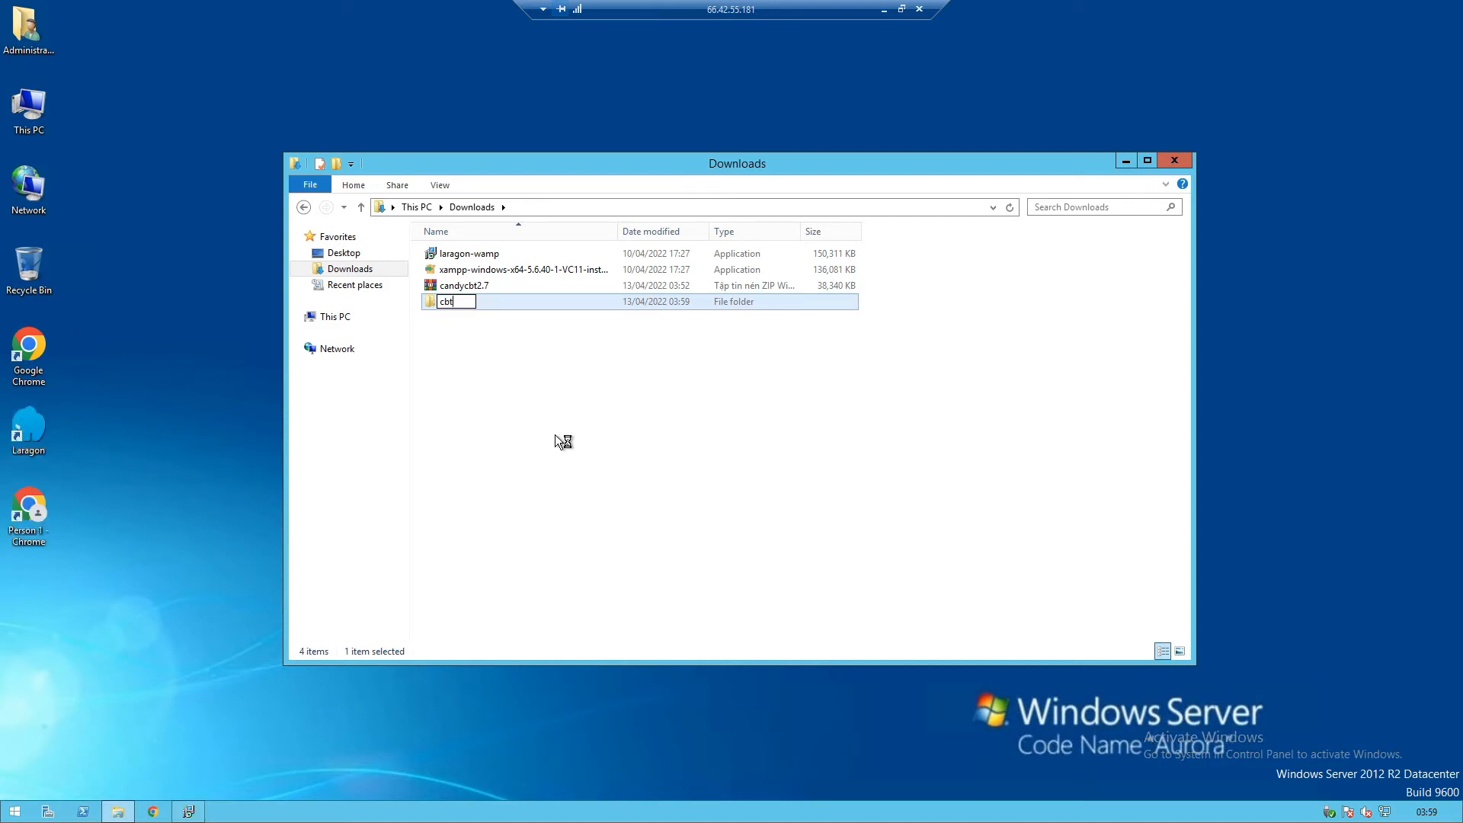
click(555, 435)
double_click(454, 305)
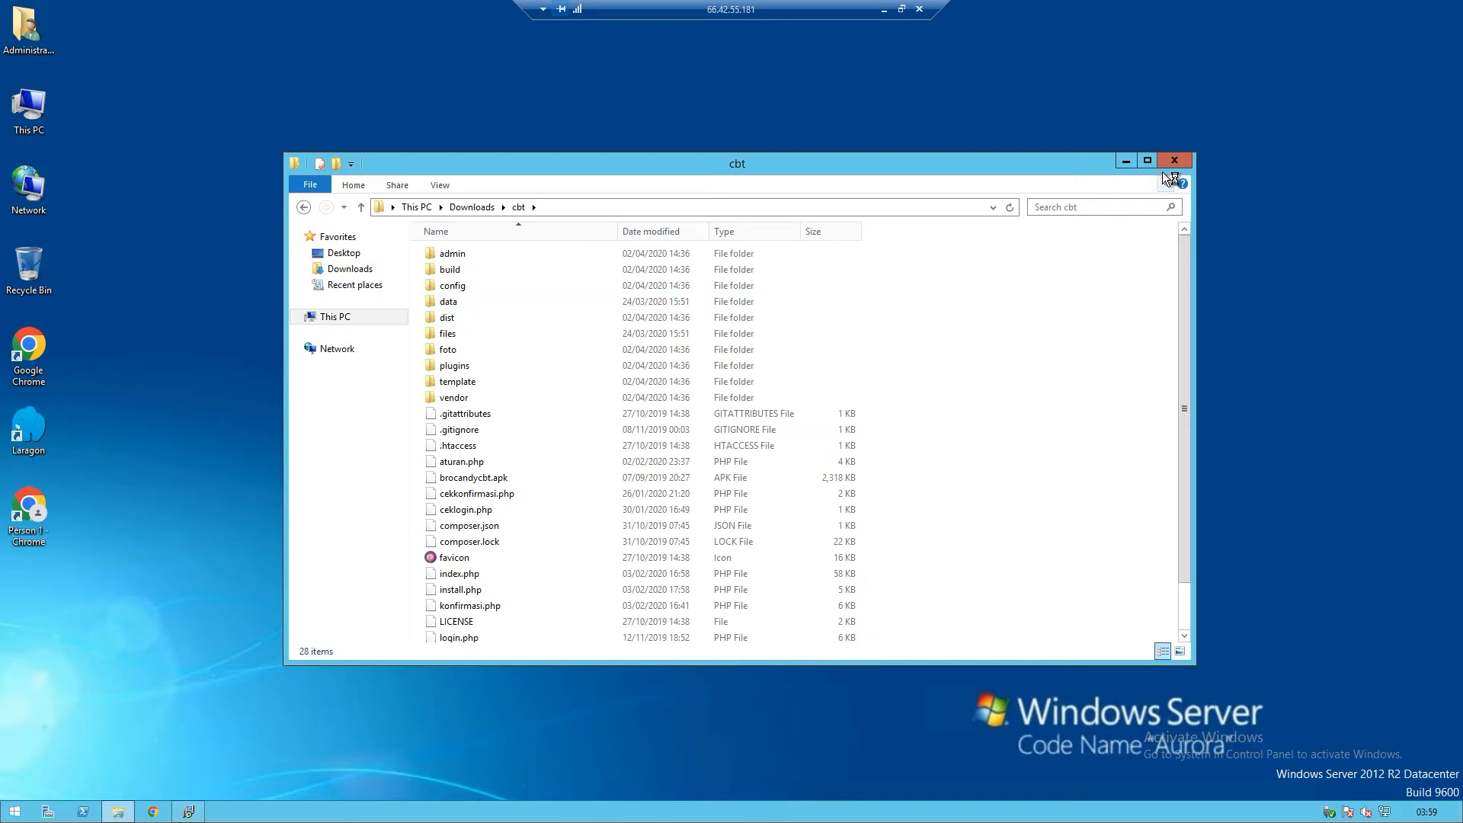
click(305, 207)
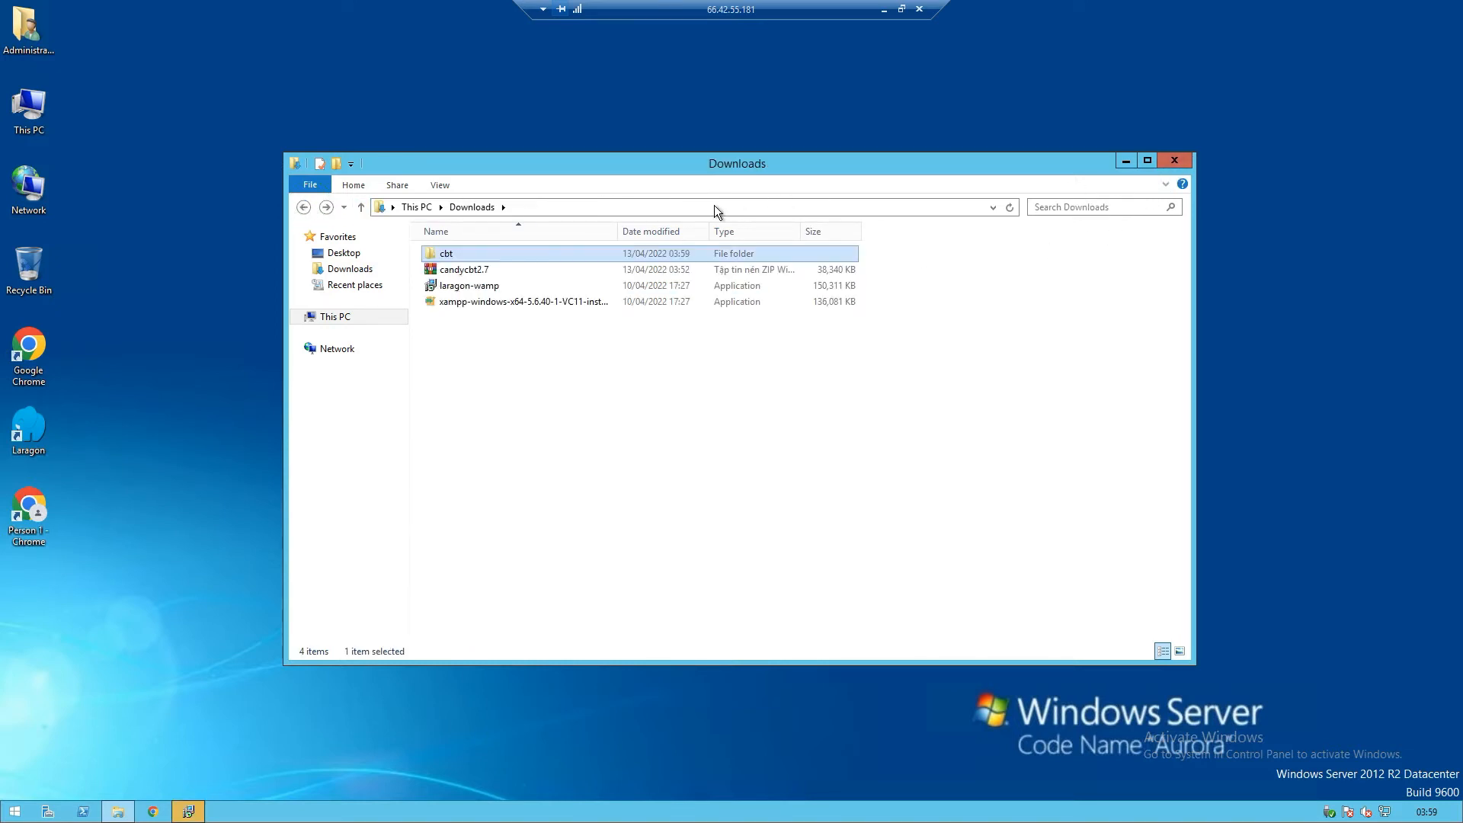
click(1130, 164)
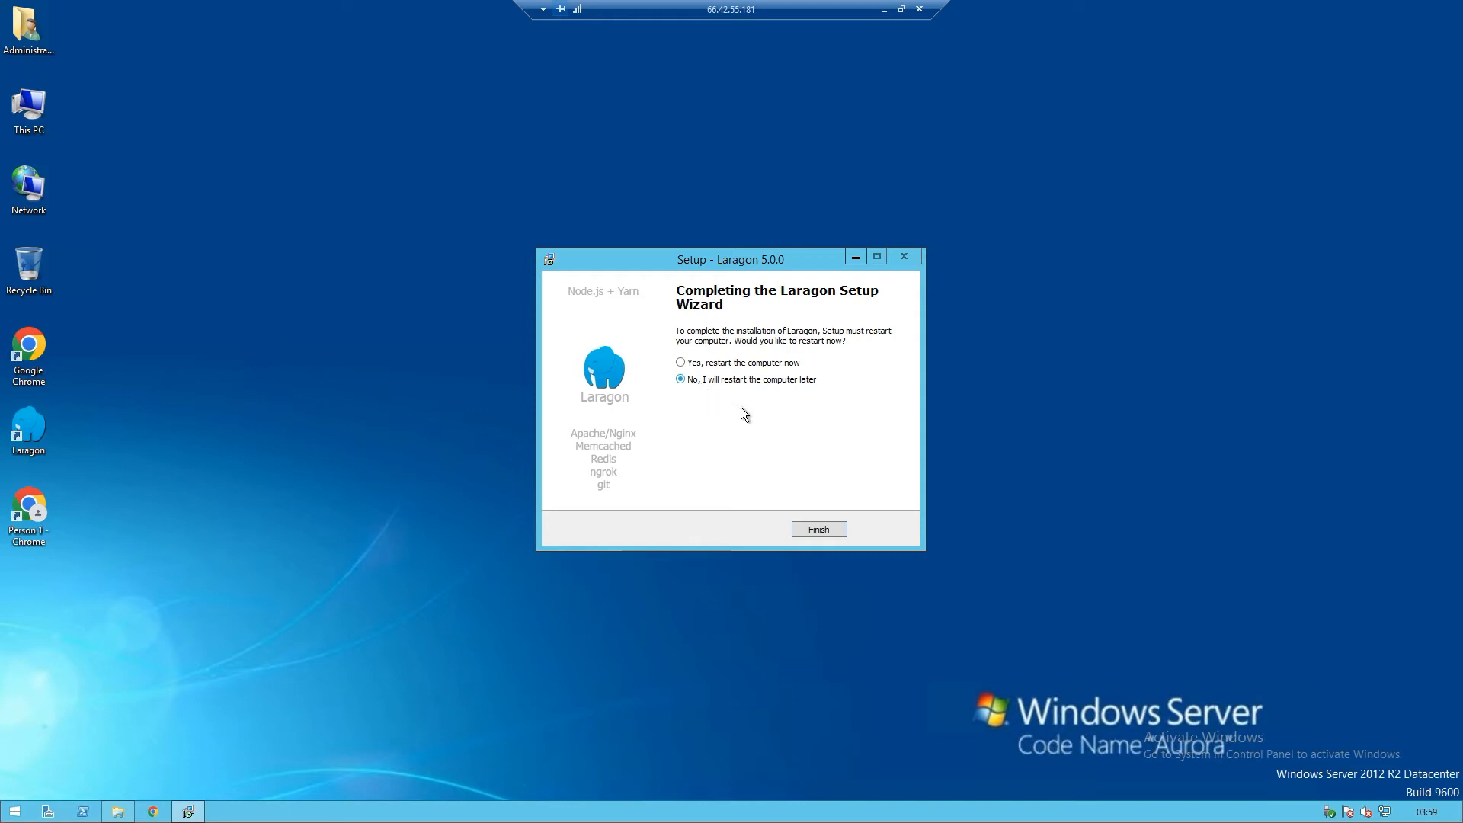
Finish the Laragon setup without restarting and refresh the desktop
click(821, 529)
right_click(582, 335)
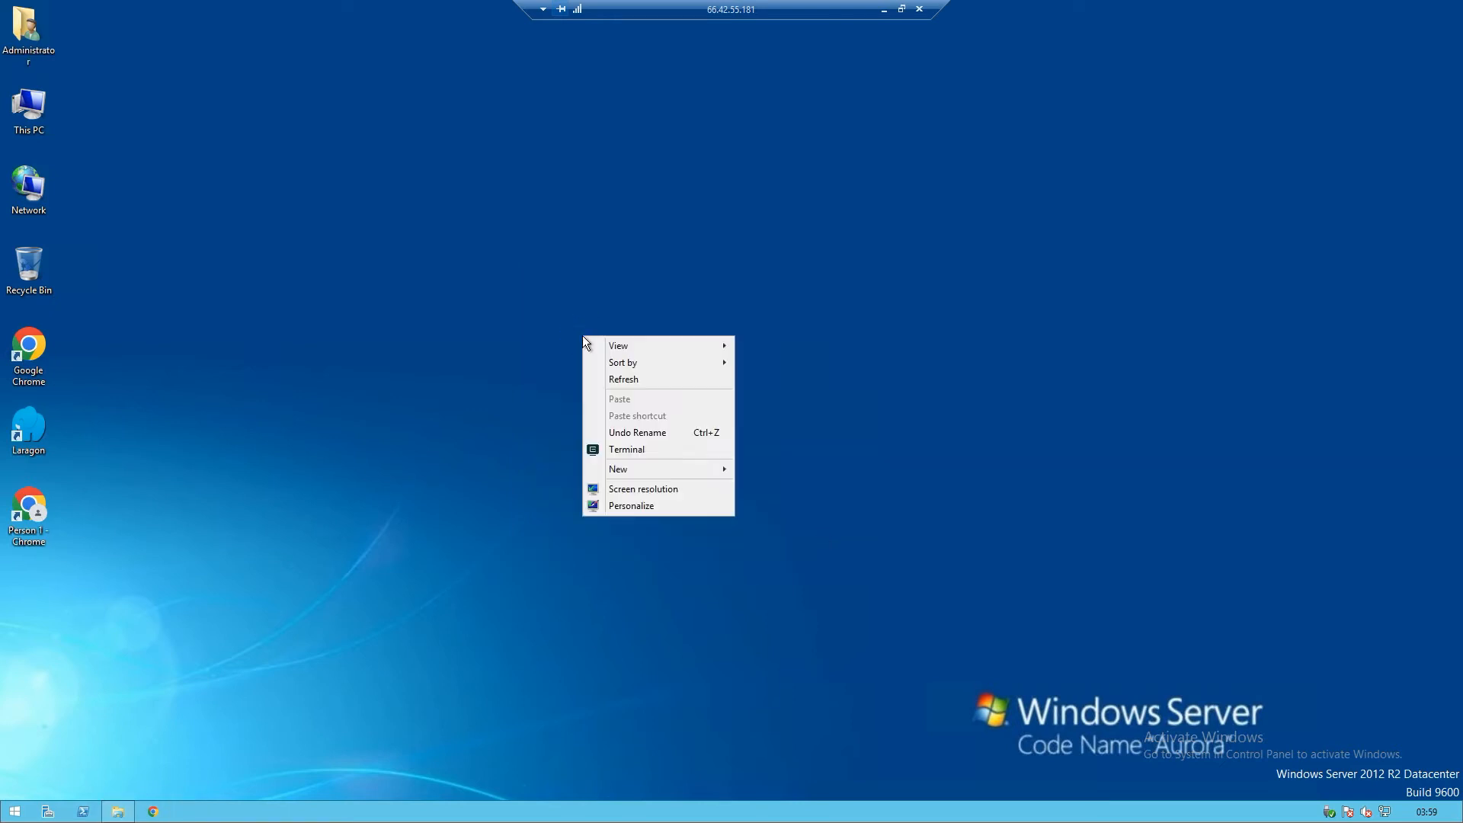
click(603, 385)
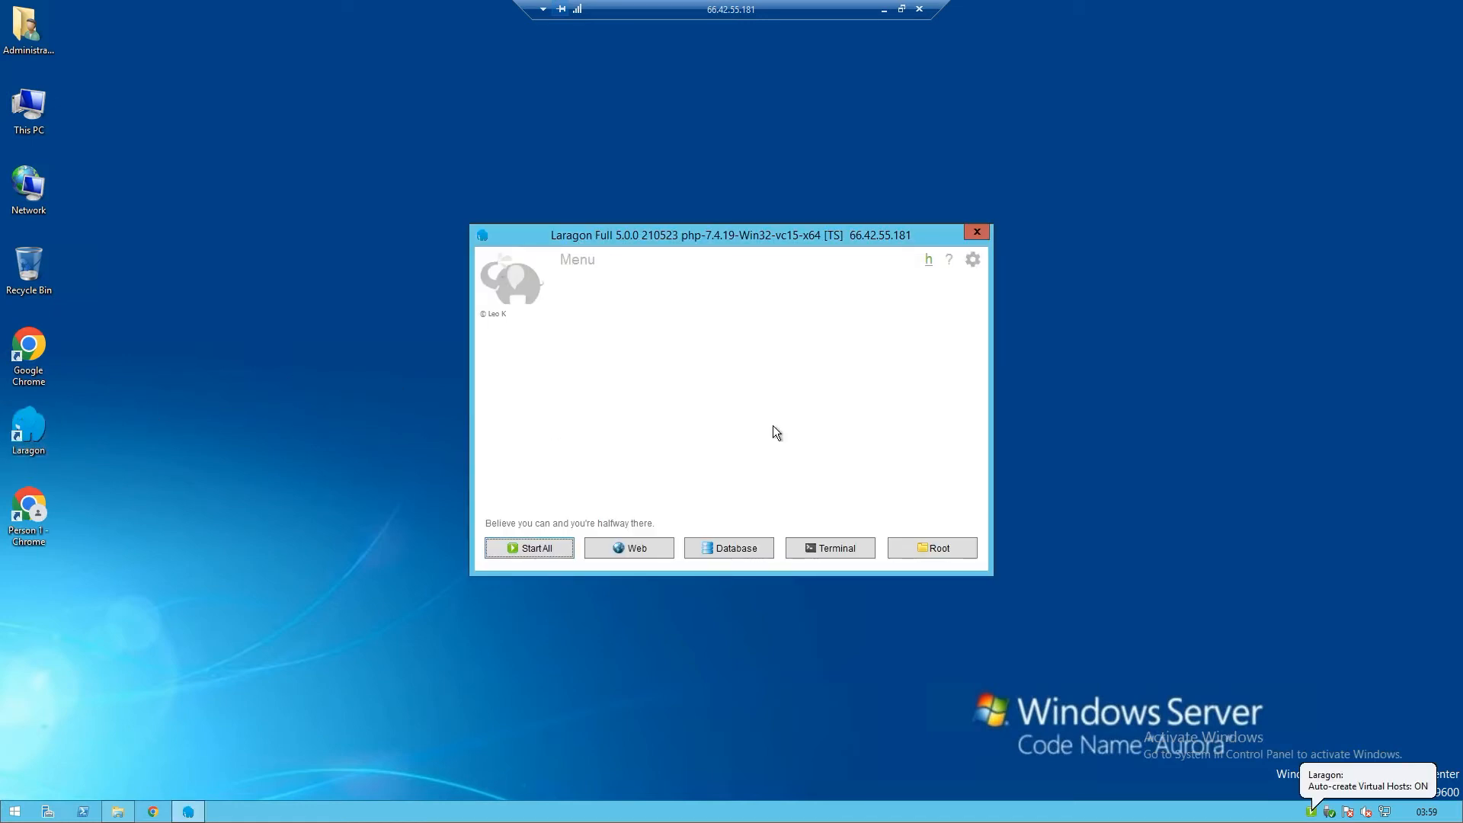
Quick-add phpMyAdmin from Laragon's Tools > Quick add menu
right_click(826, 381)
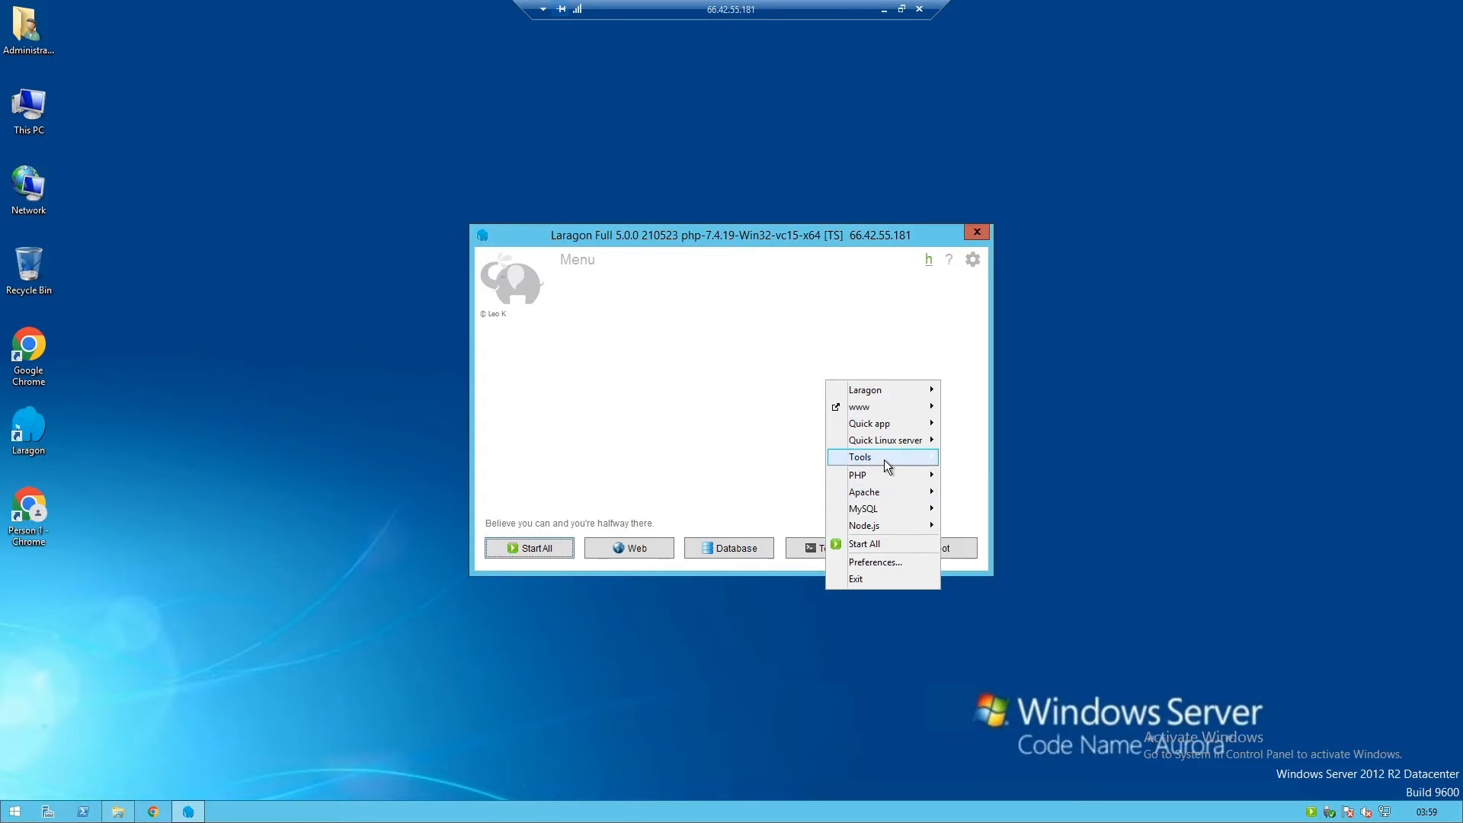
mouse_move(884, 461)
mouse_move(1023, 563)
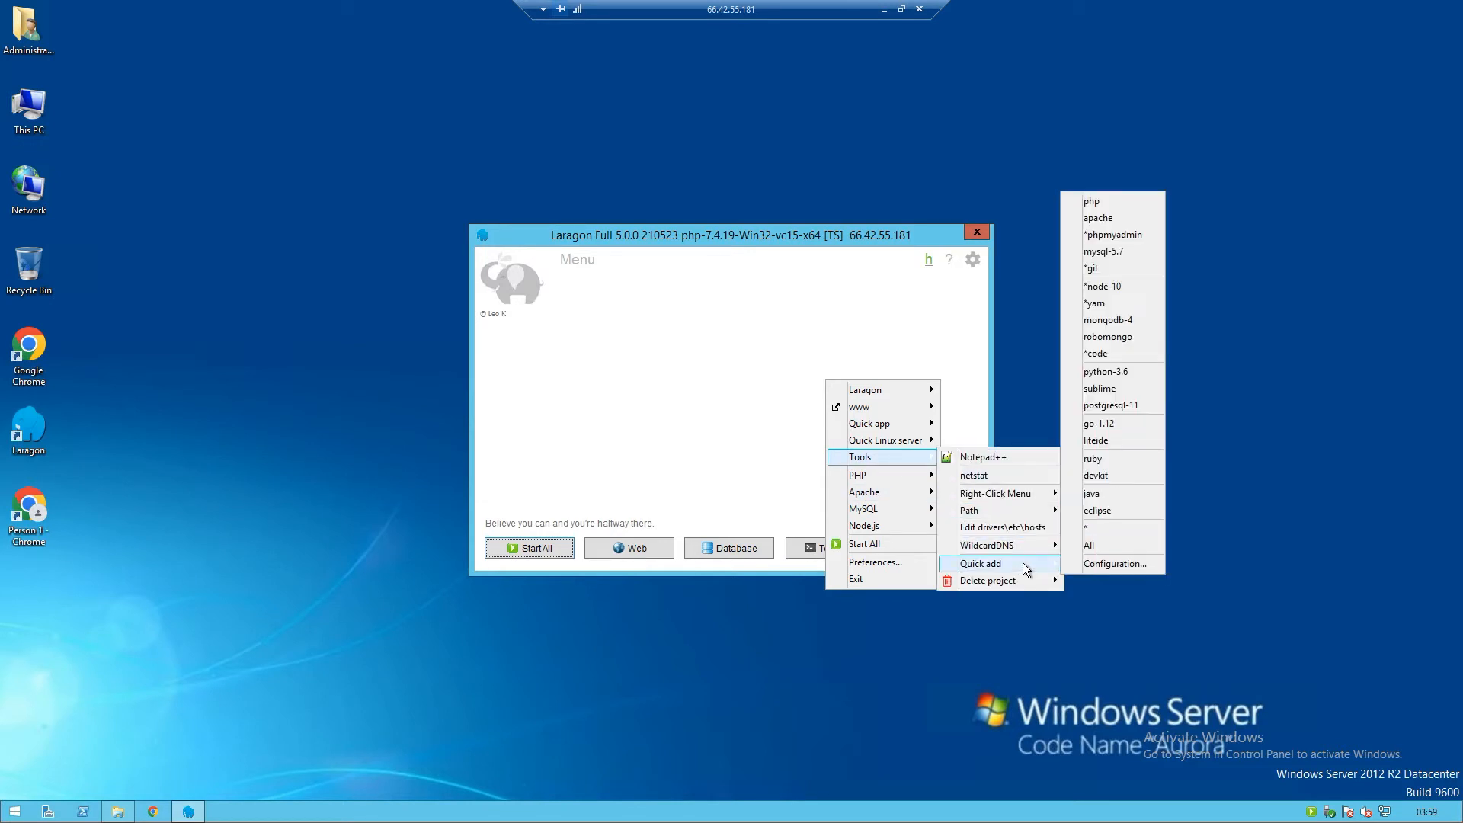
click(1116, 236)
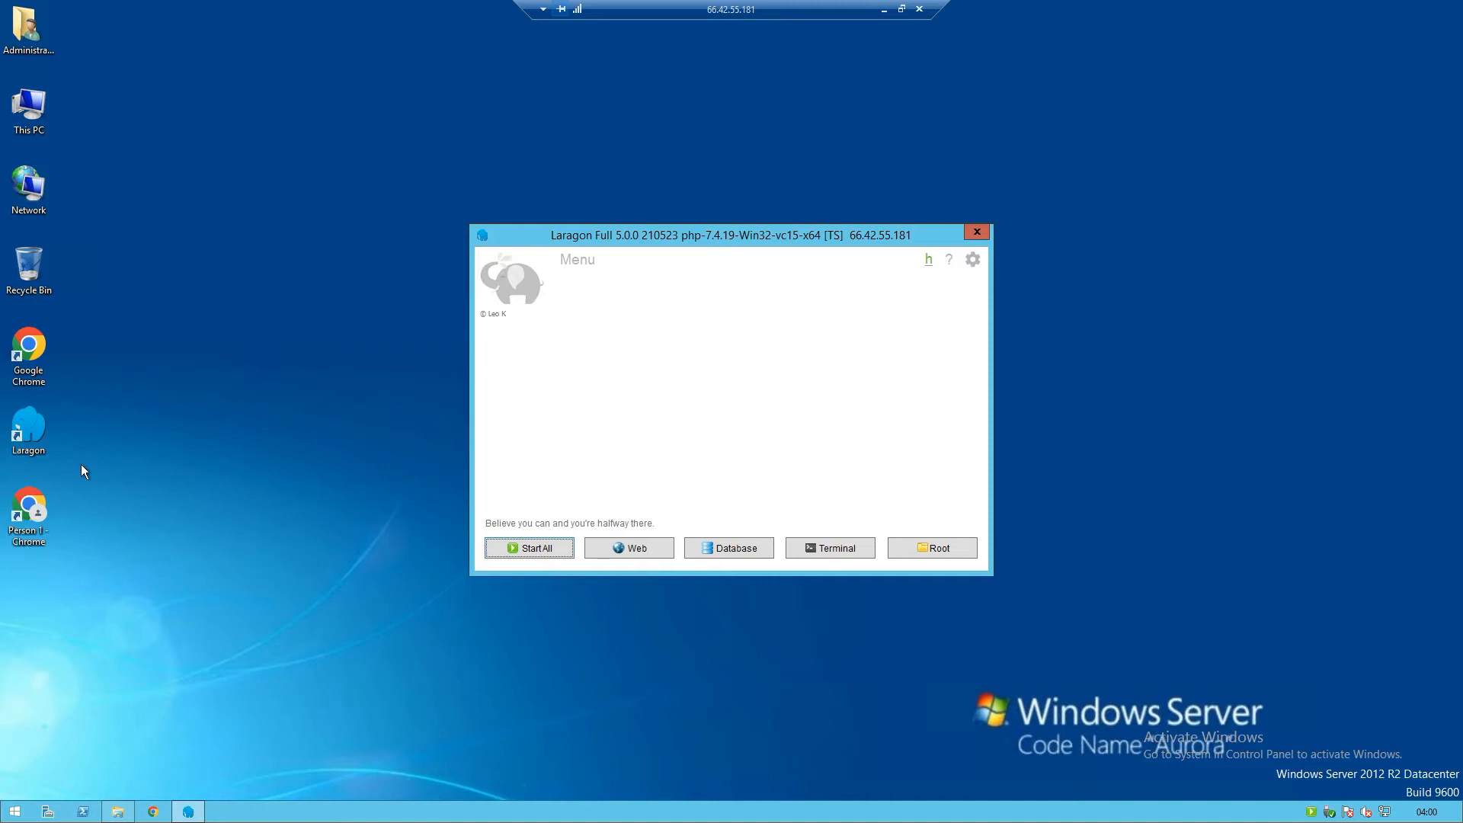
double_click(40, 506)
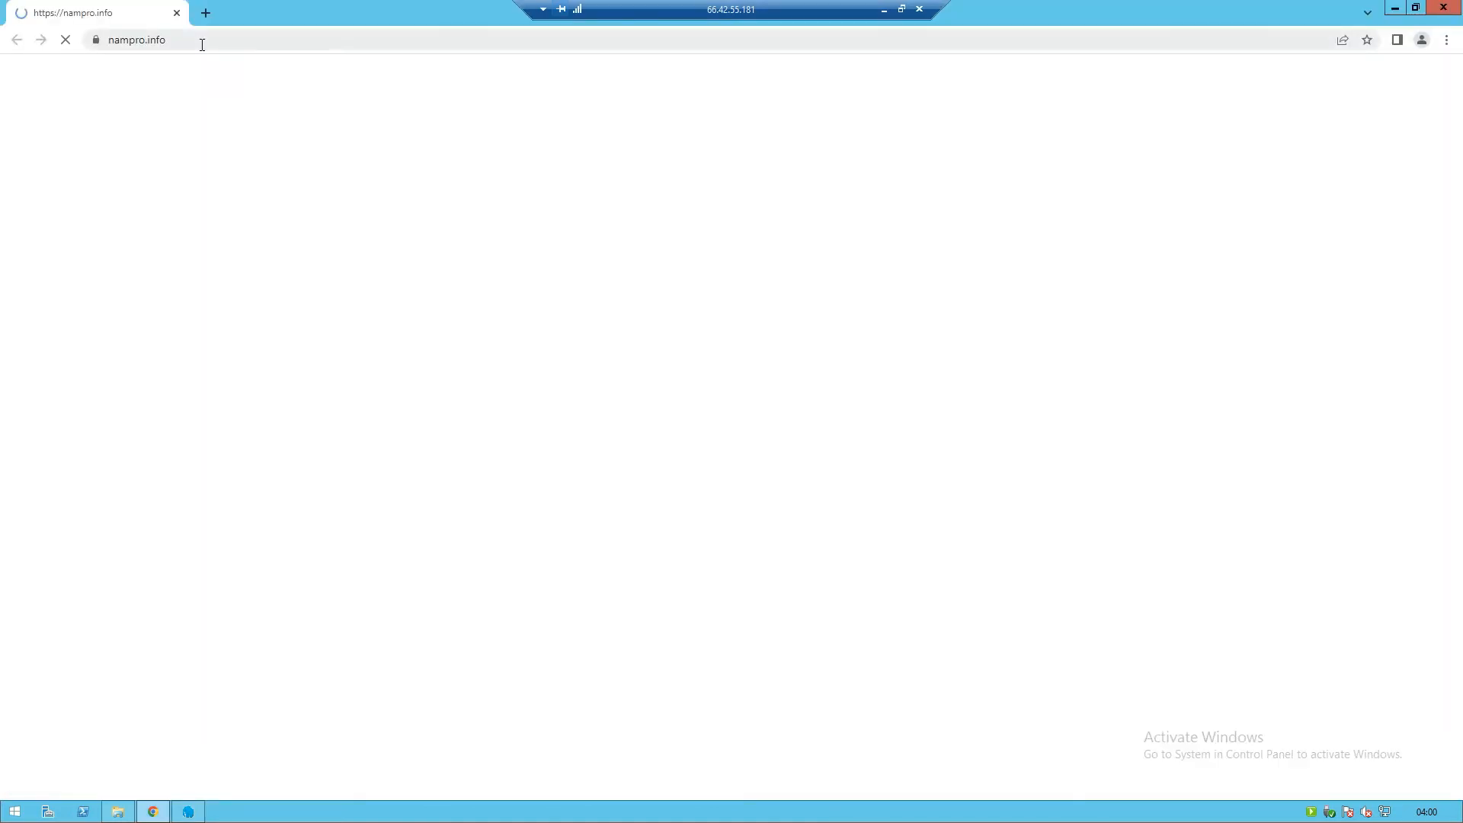
Search Google for 'php 7.2' and browse the results
click(202, 42)
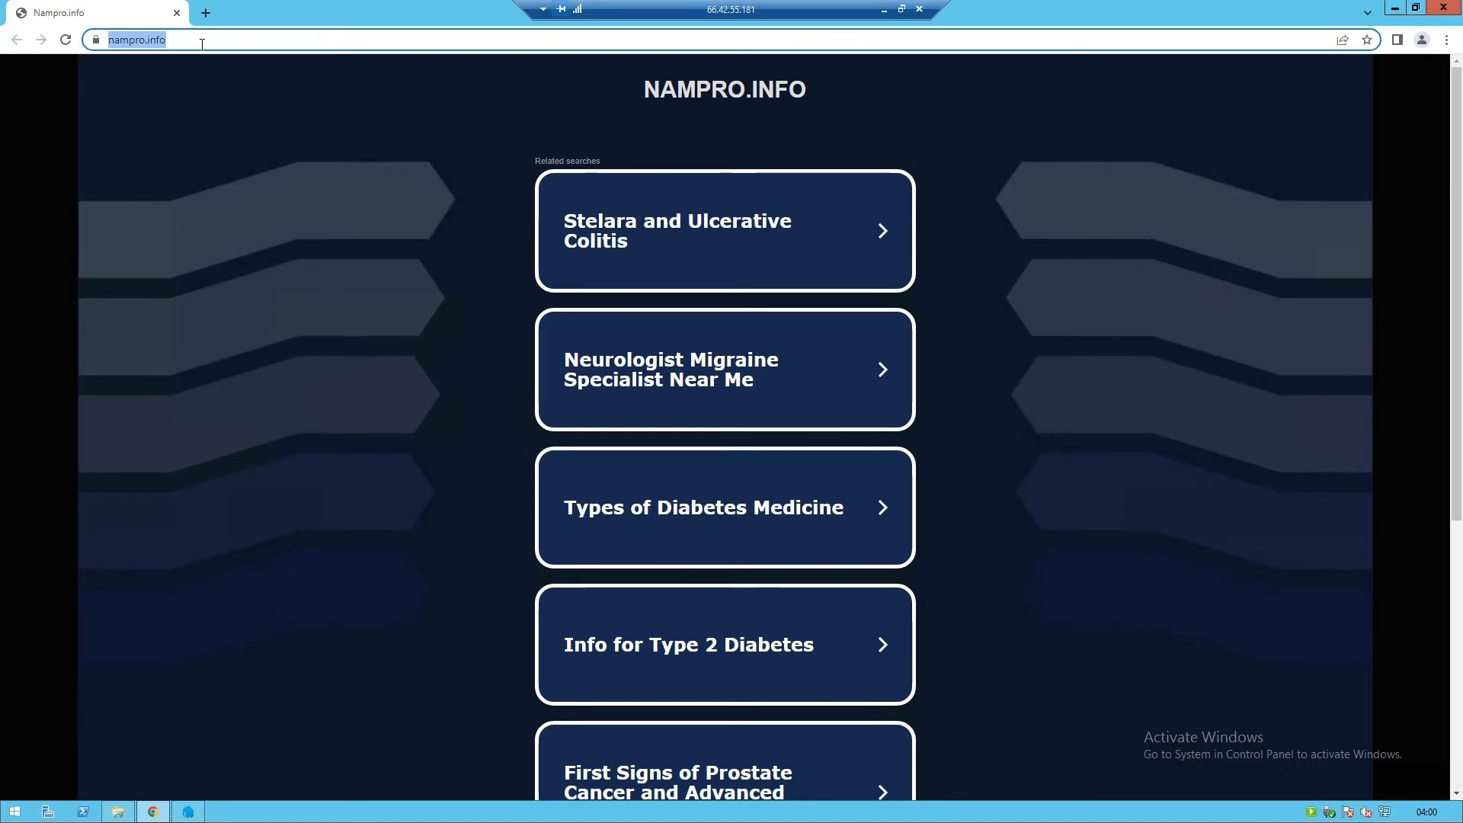
text(php 7.2)
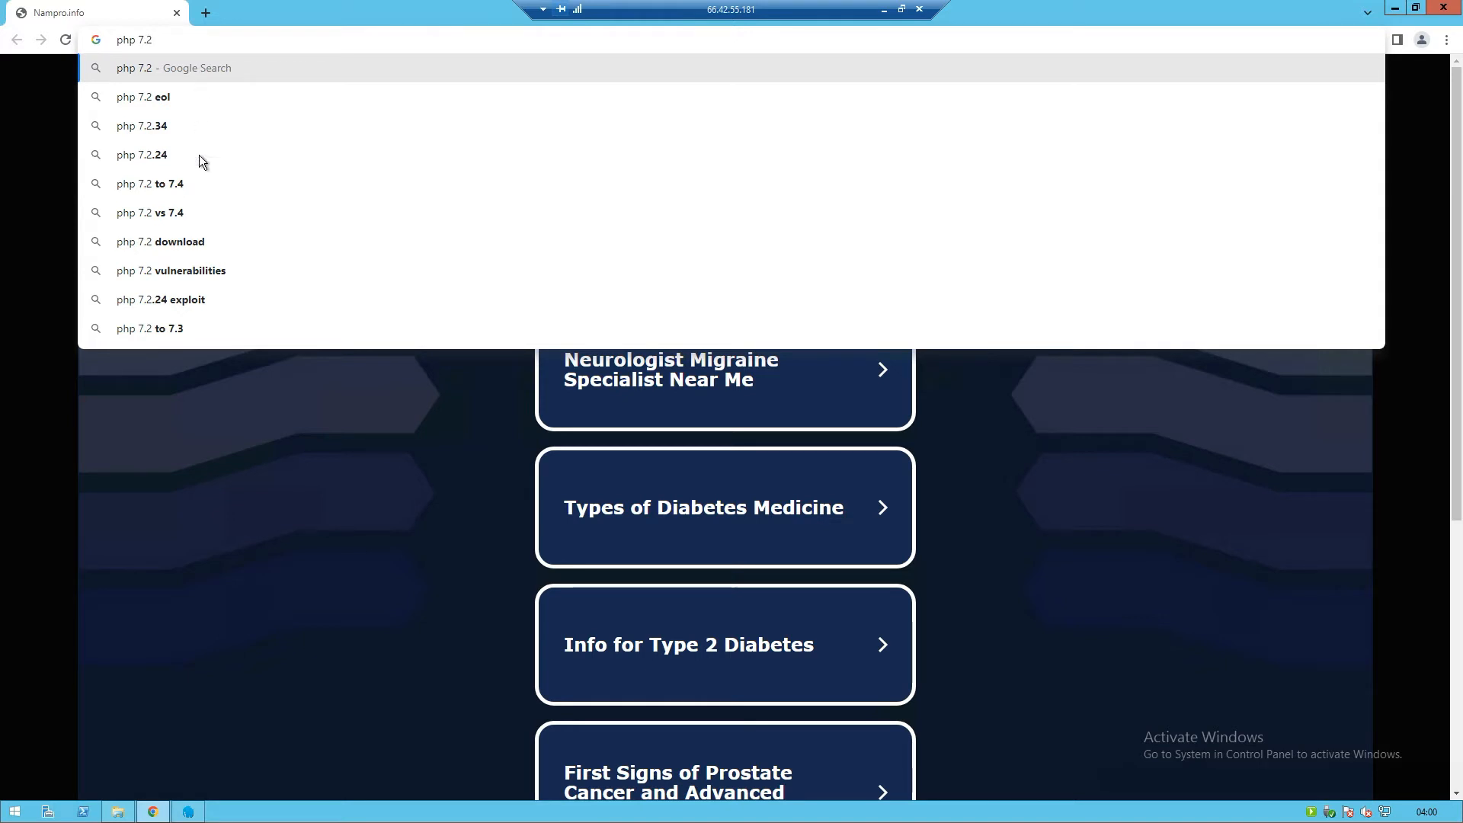
click(199, 241)
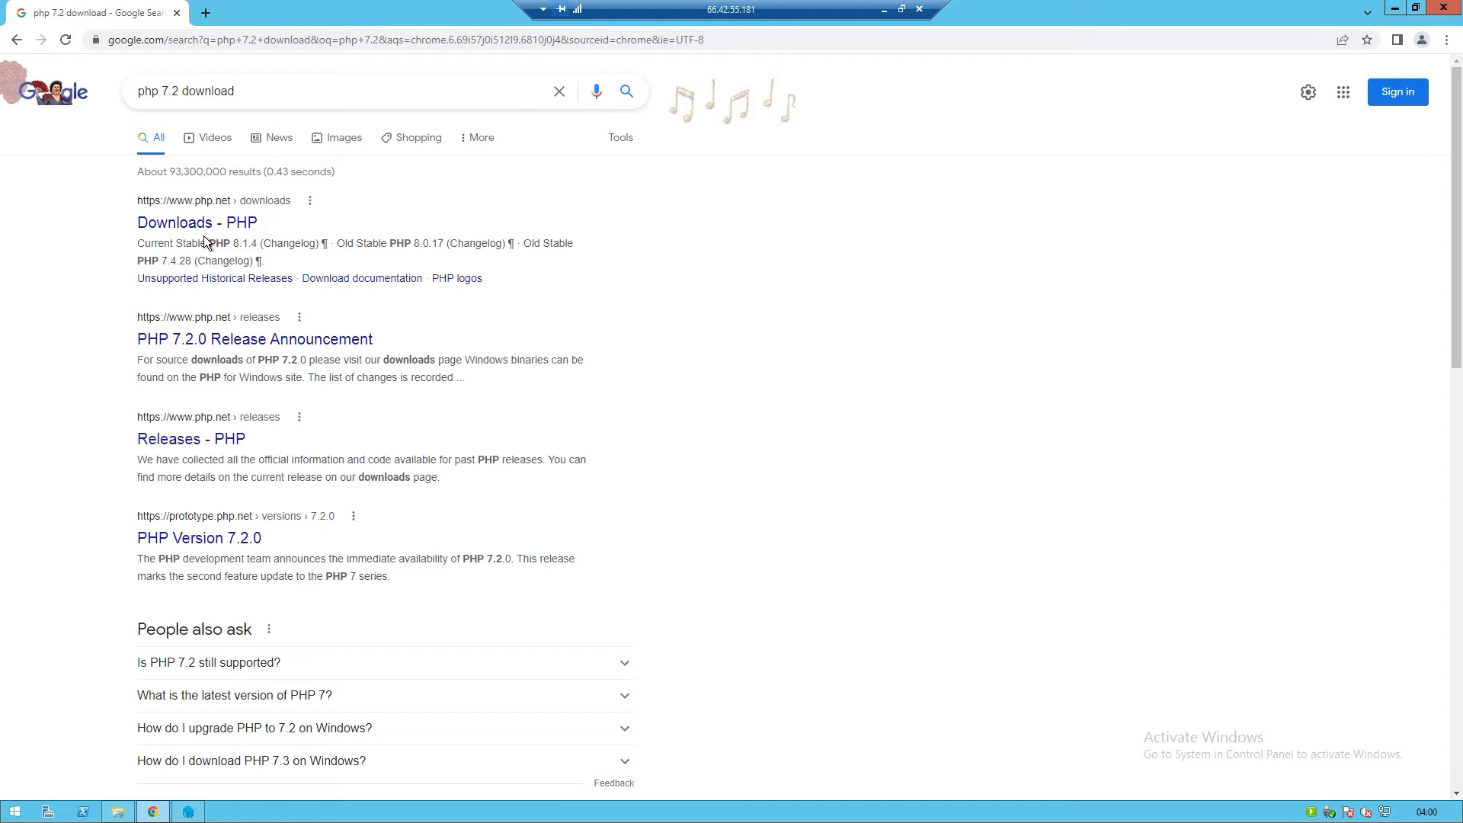
scroll(203, 235, down, 3)
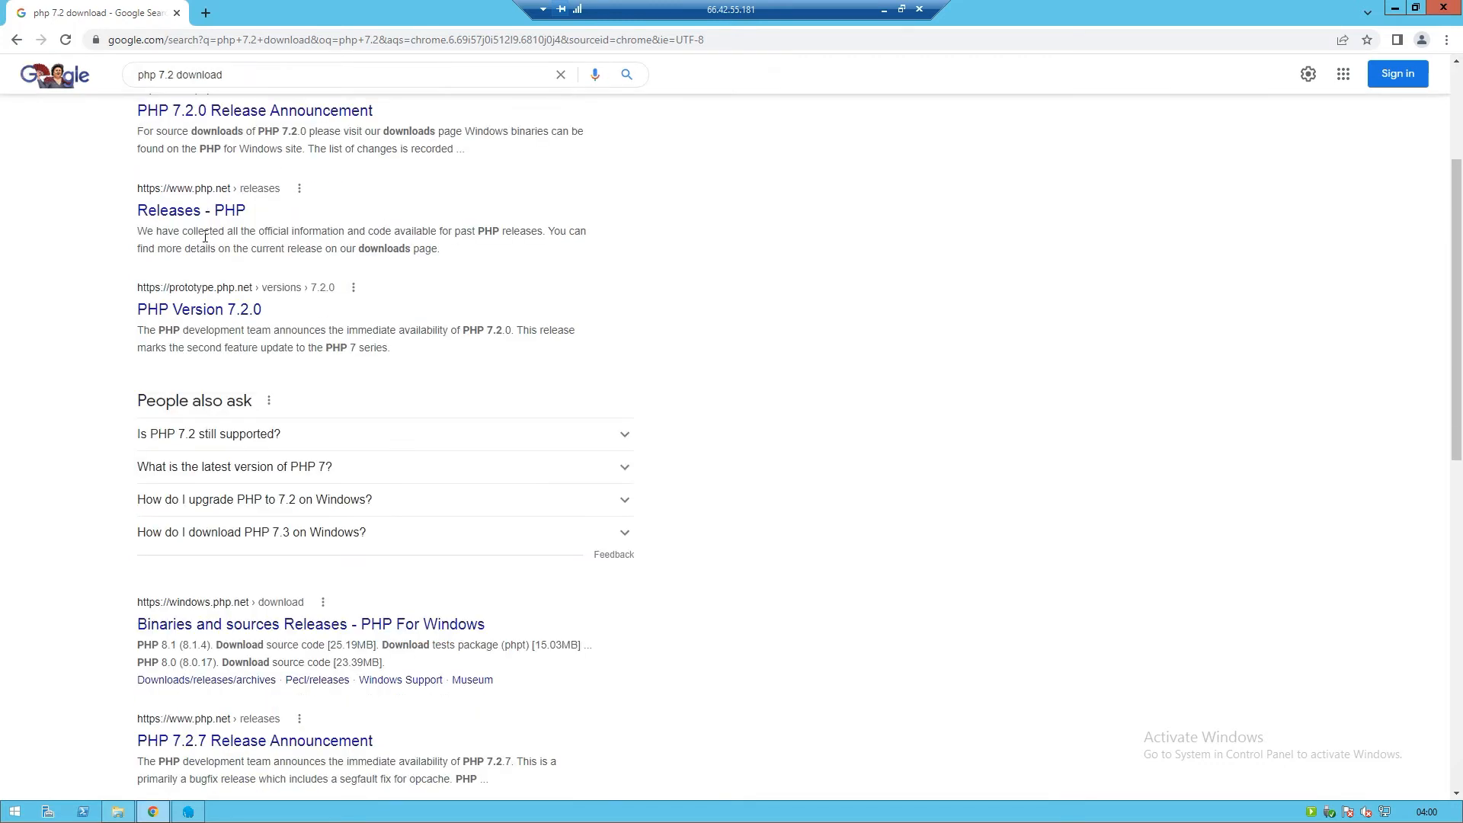
scroll(205, 237, down, 2)
scroll(204, 239, down, 2)
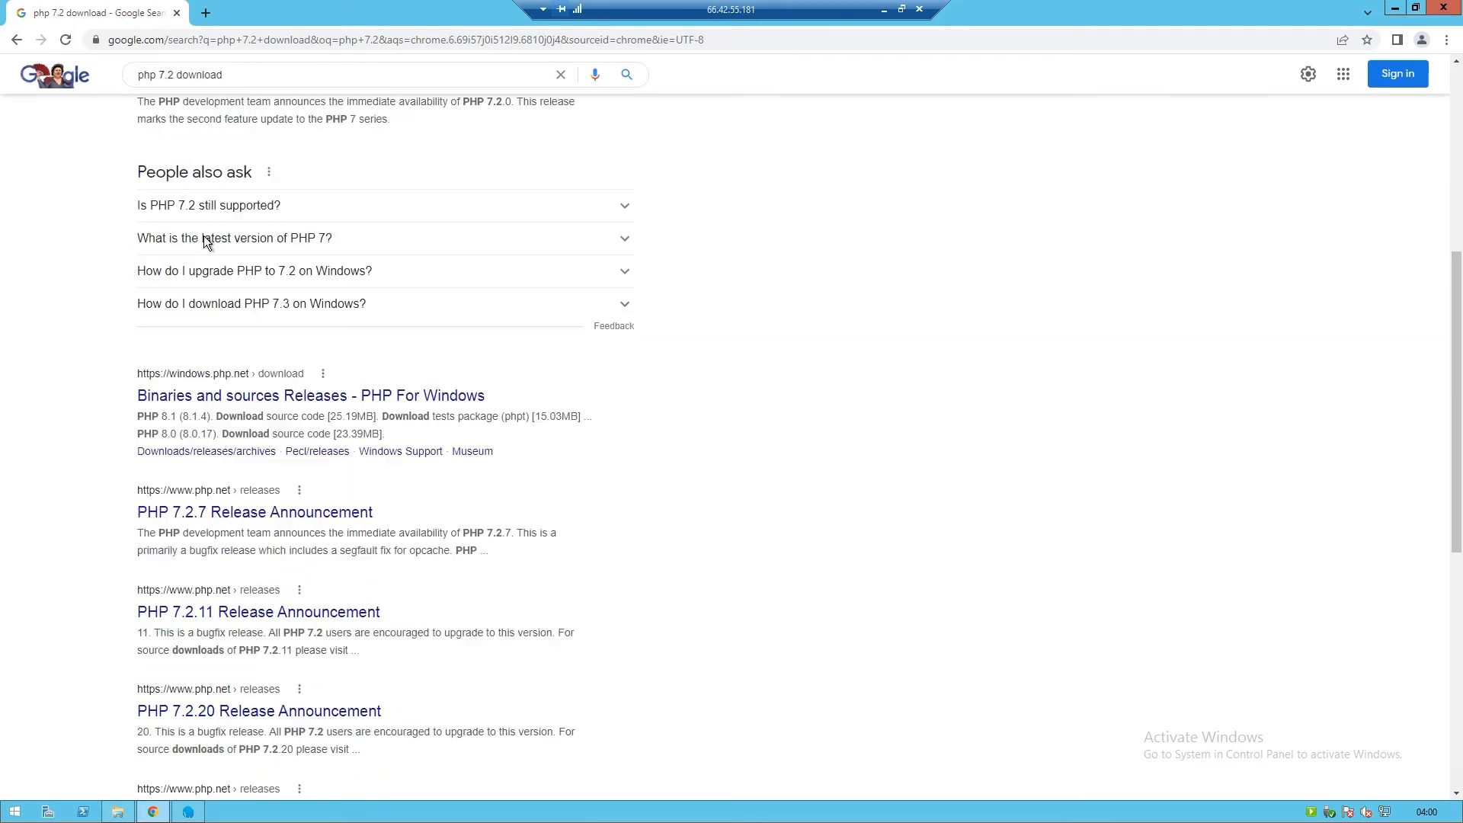
scroll(205, 242, down, 3)
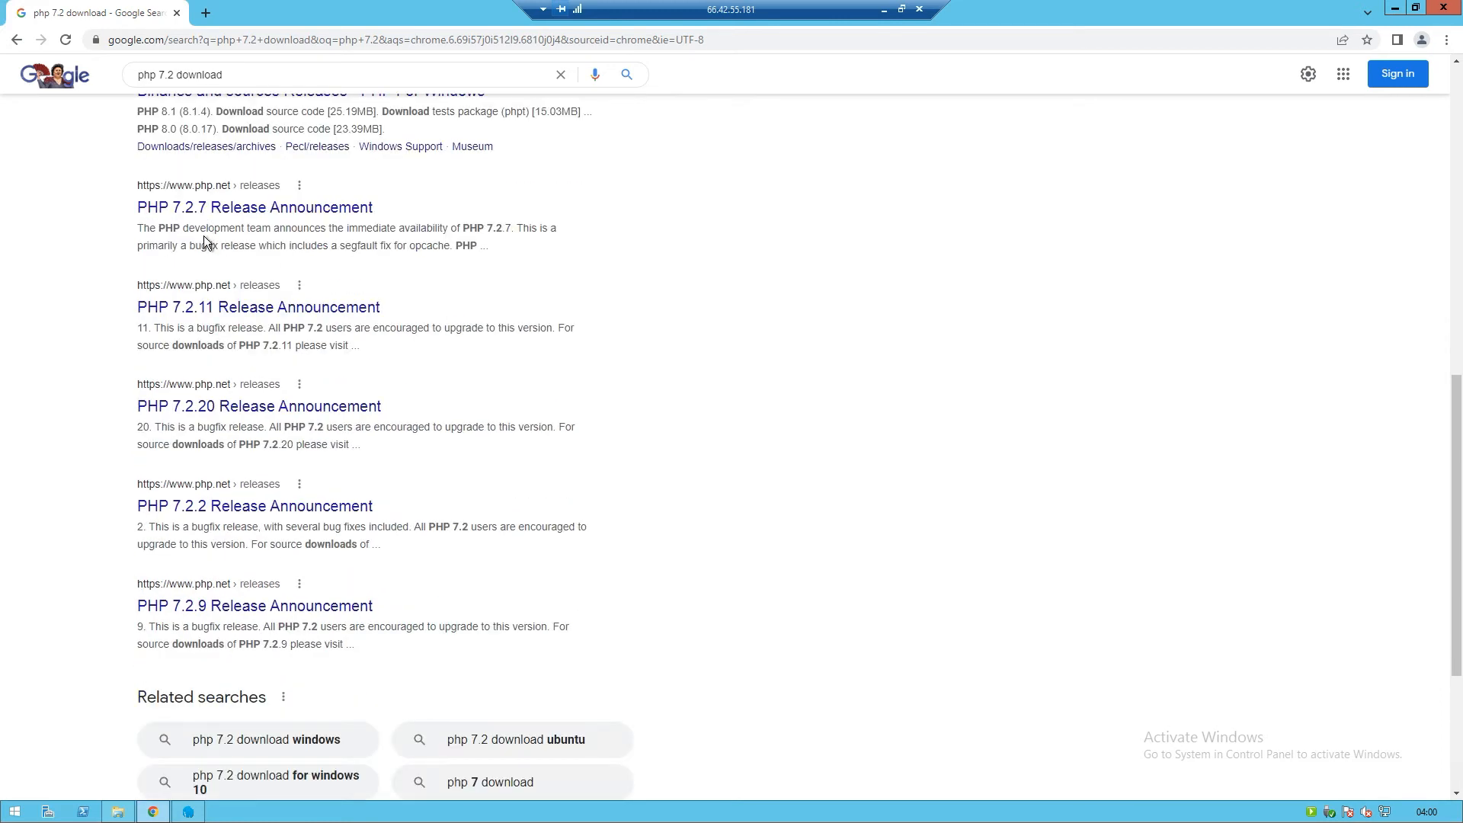
scroll(204, 241, up, 8)
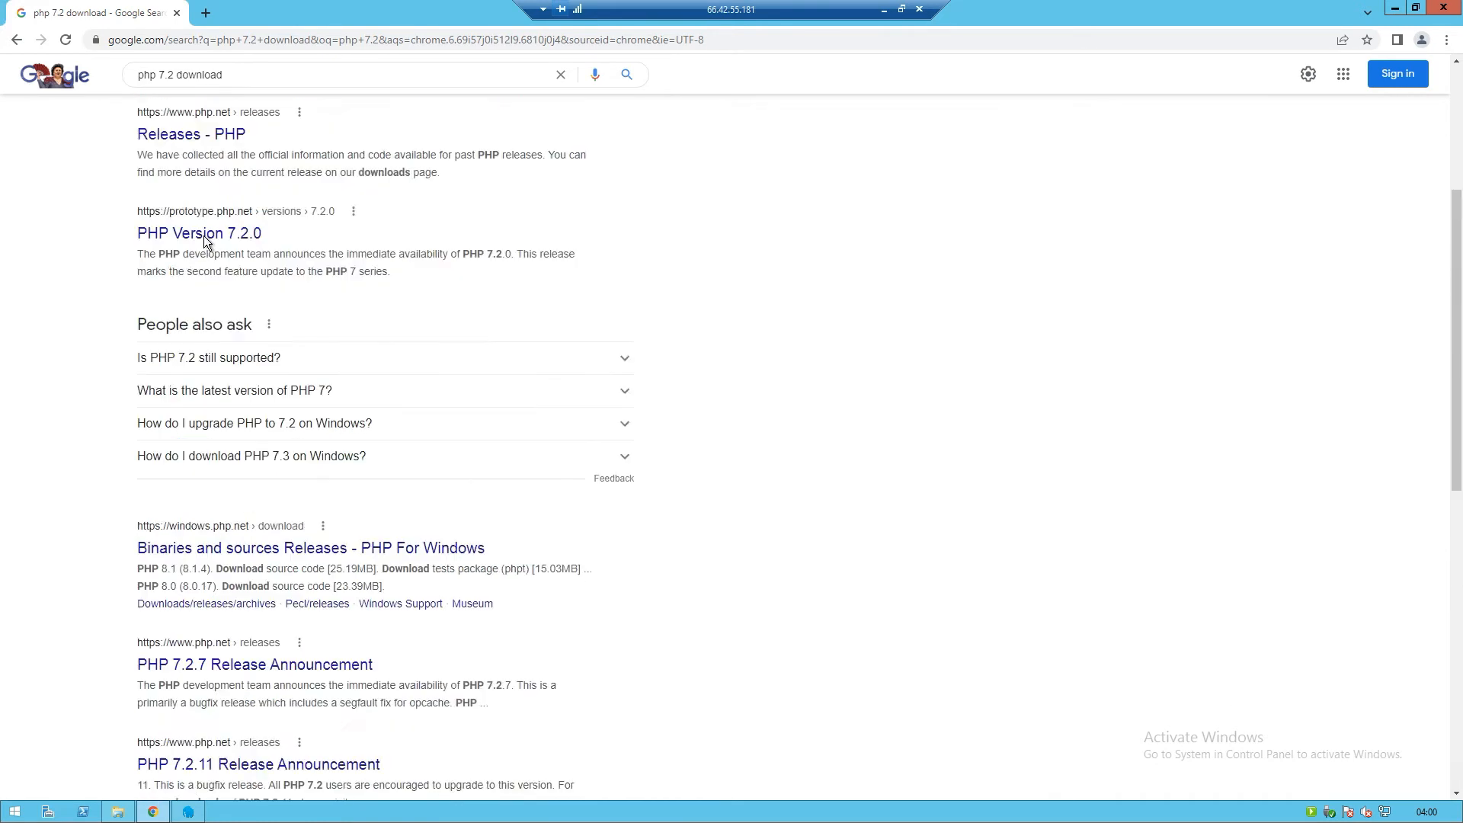
Refine the search to 'php 7.2 download windows' and open the FileHorse PHP 7.2.34 download page
click(257, 81)
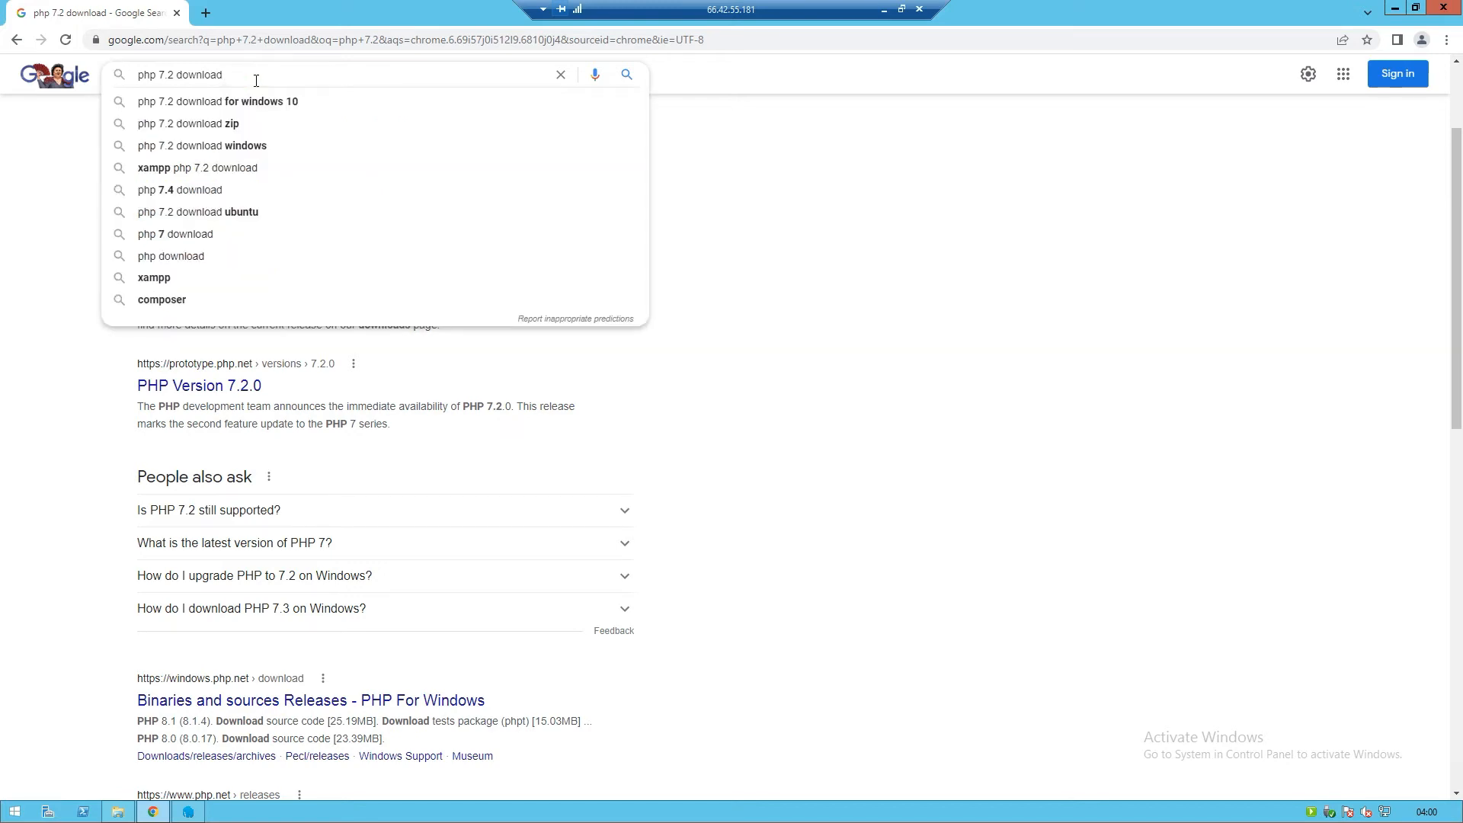
click(255, 145)
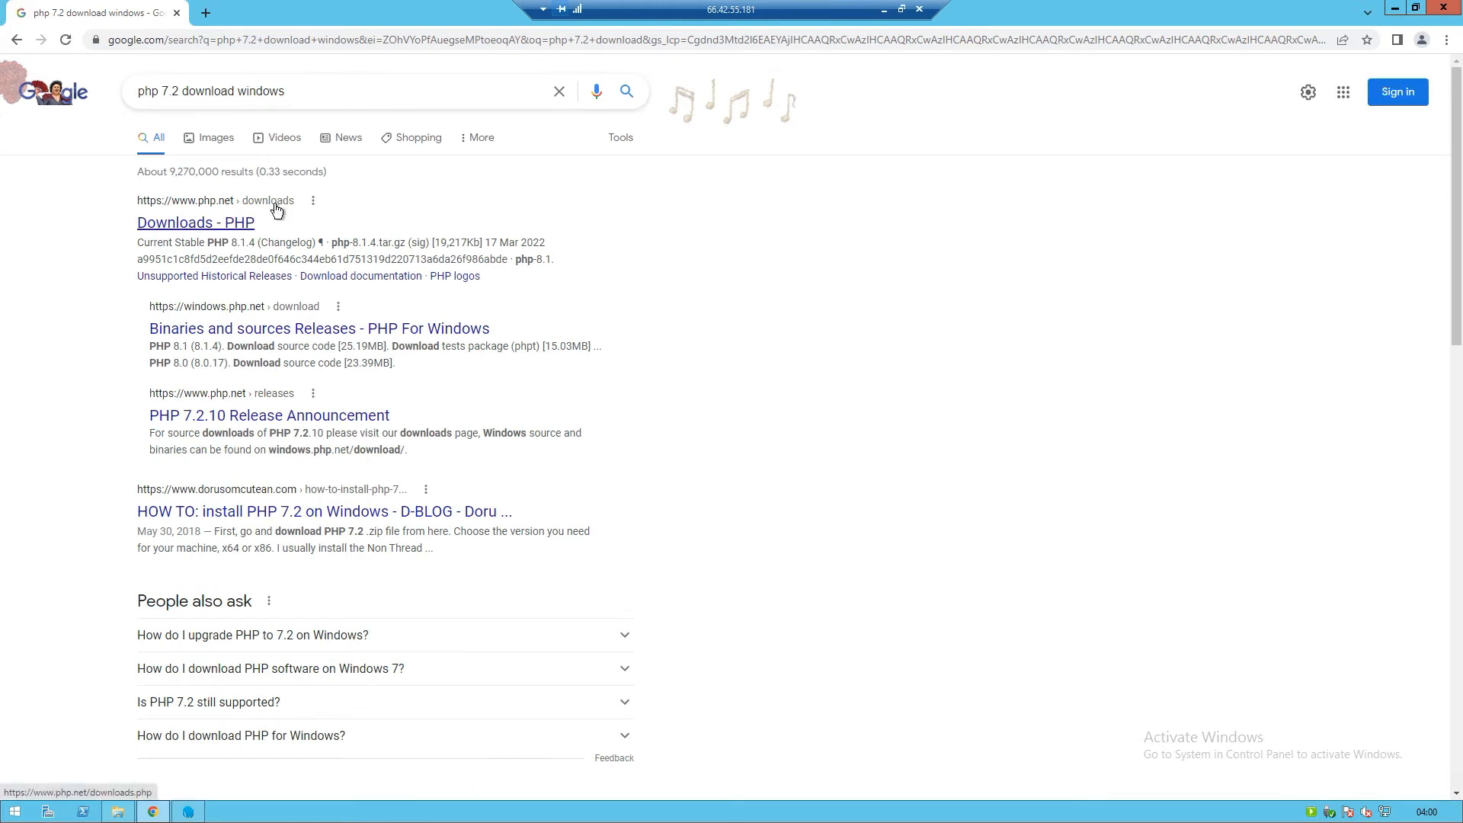
scroll(276, 210, down, 4)
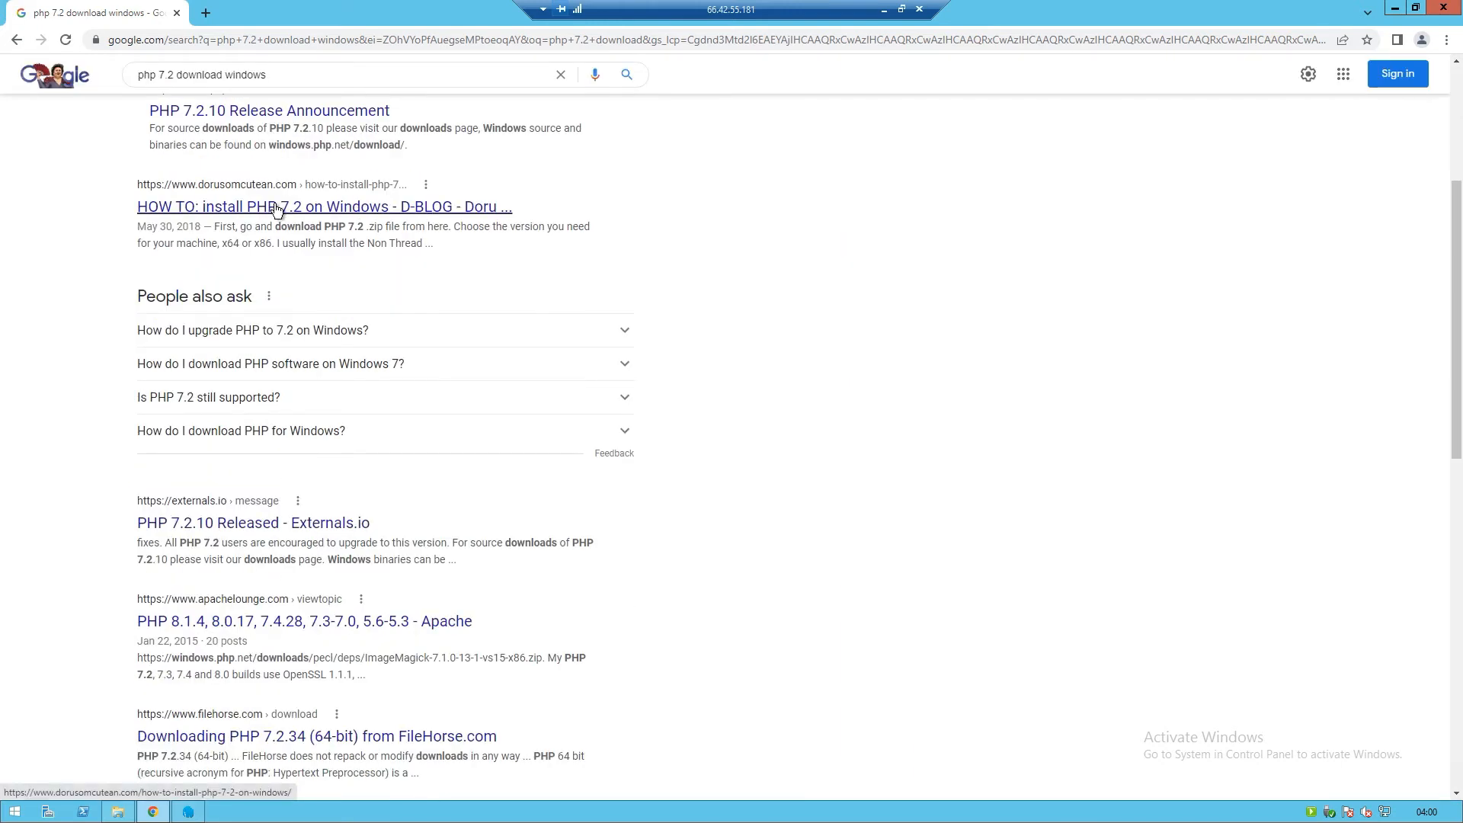
scroll(276, 210, down, 2)
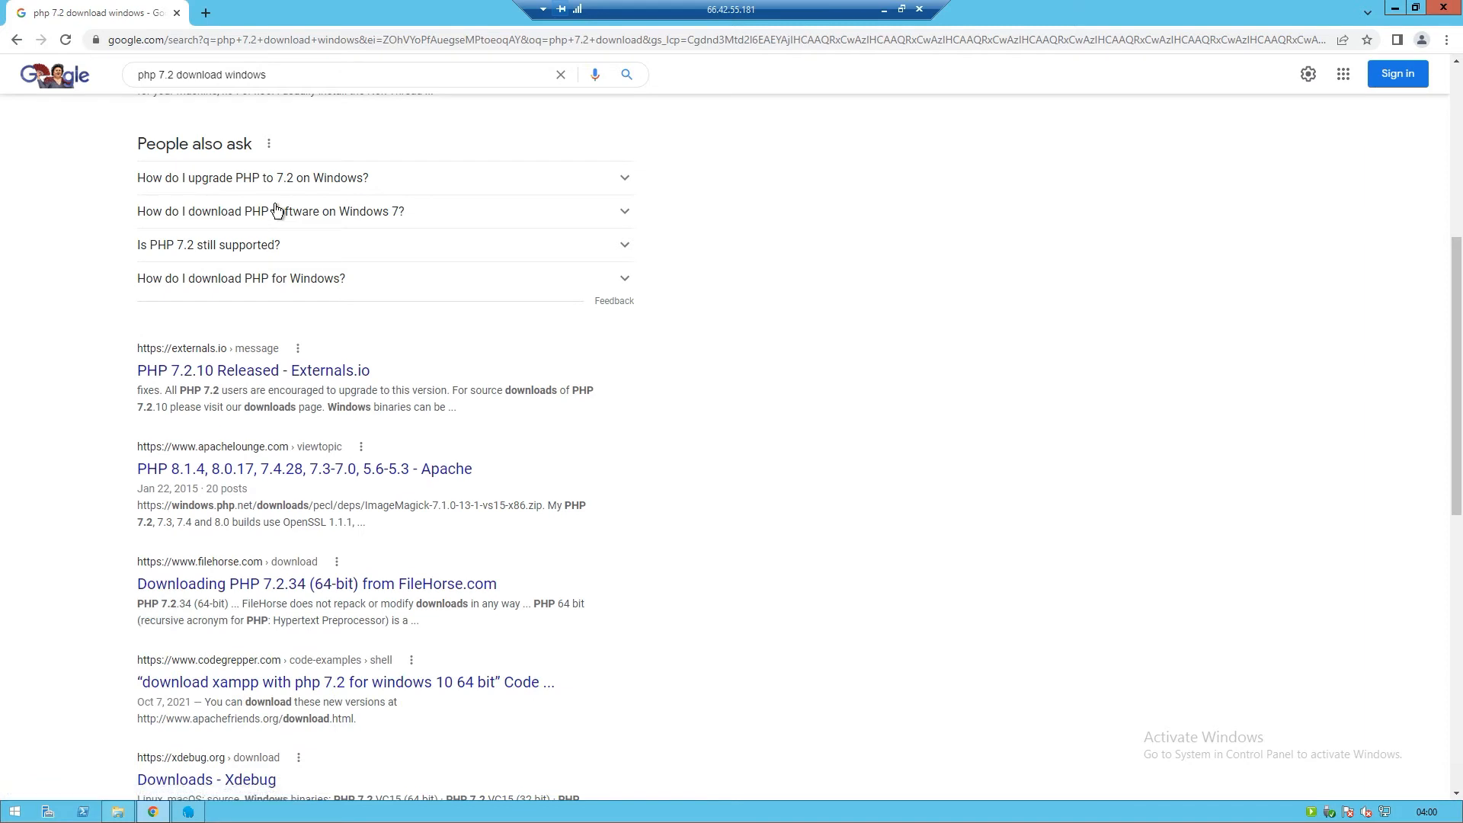
click(282, 584)
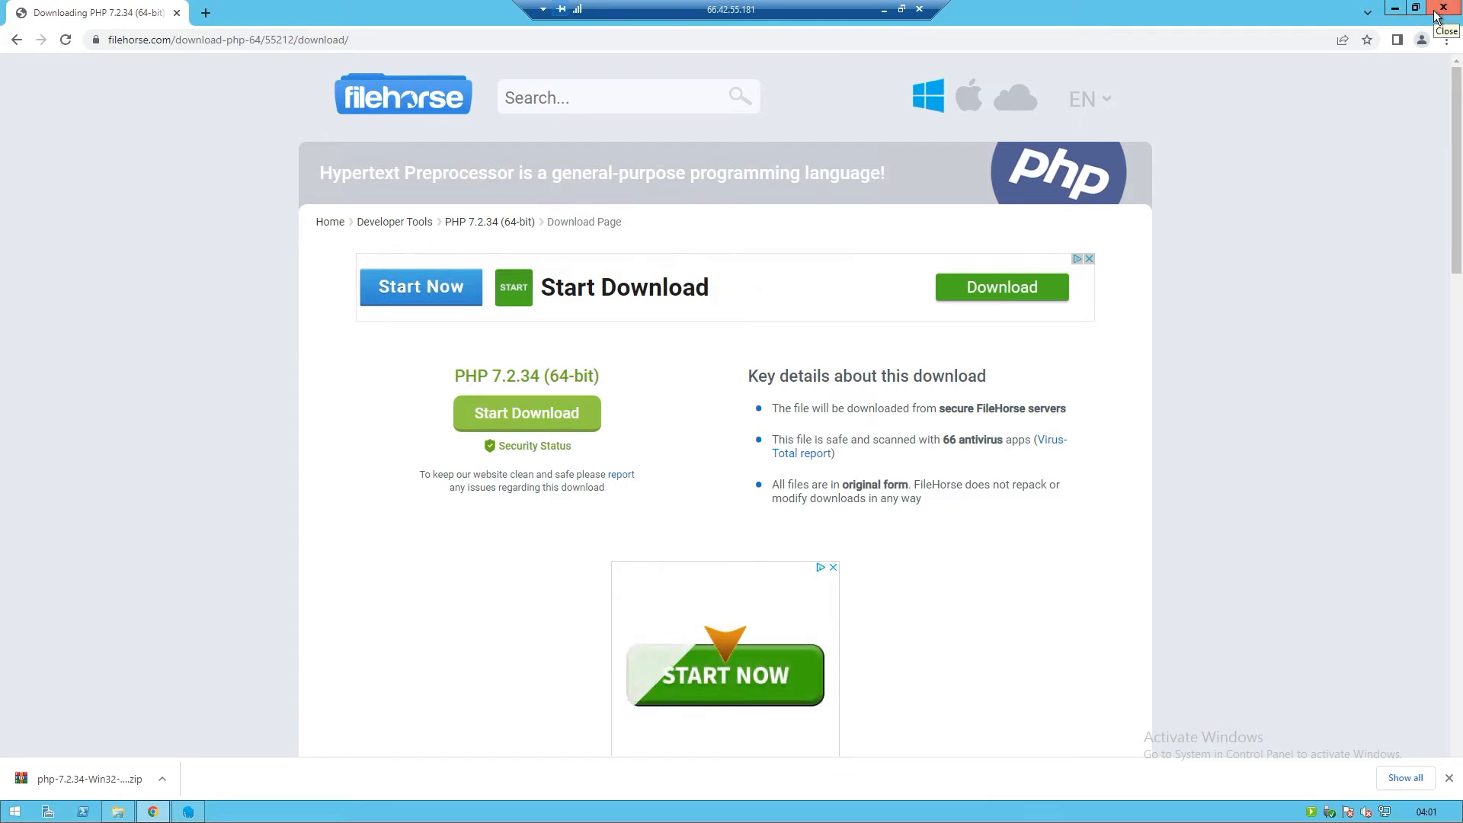
Extract the PHP 7.2.34 zip into a php-7.2.34-Win32-VC15-x64 folder in Downloads and cut that folder
click(1396, 10)
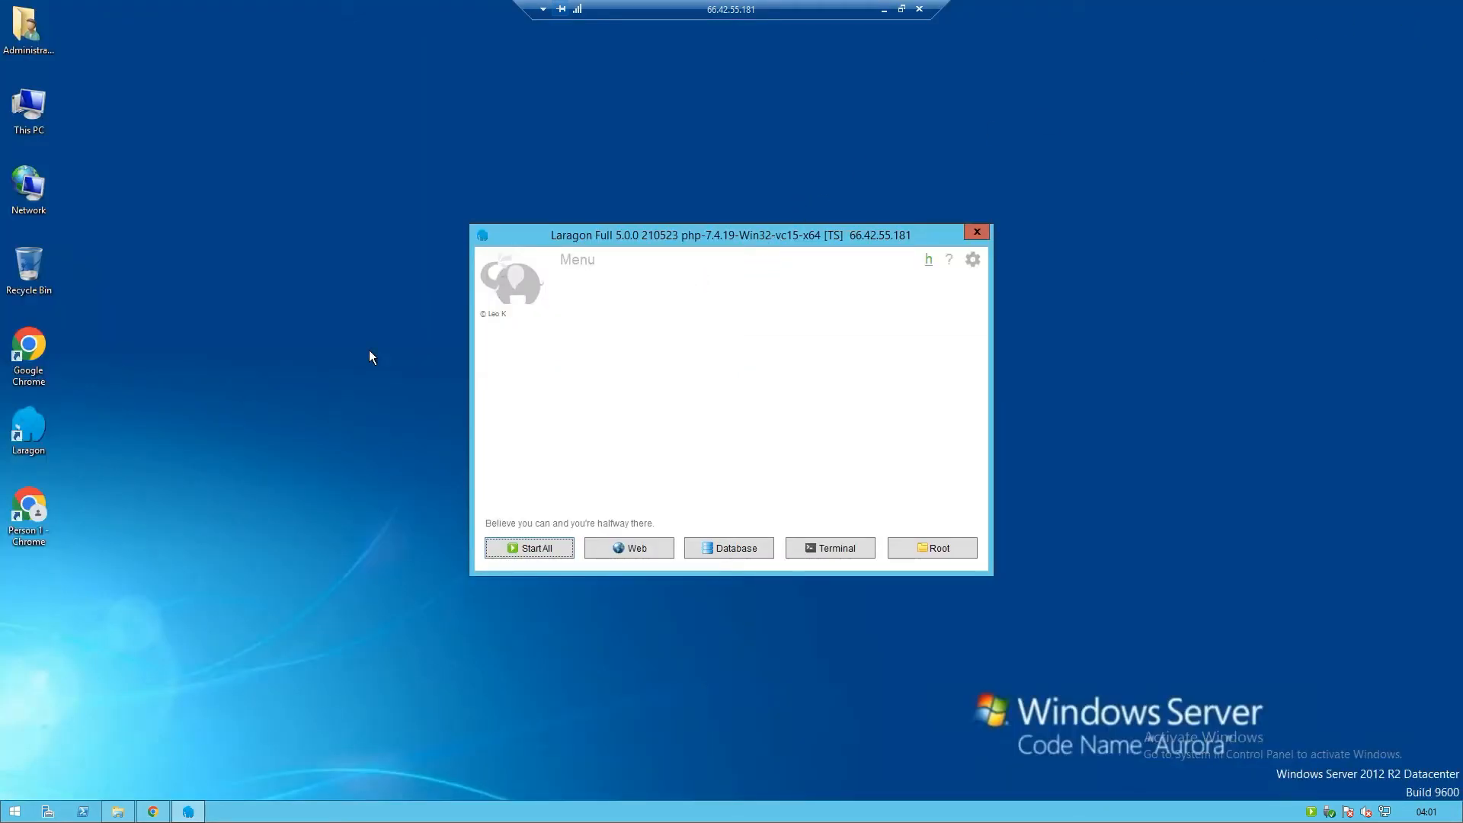
click(120, 811)
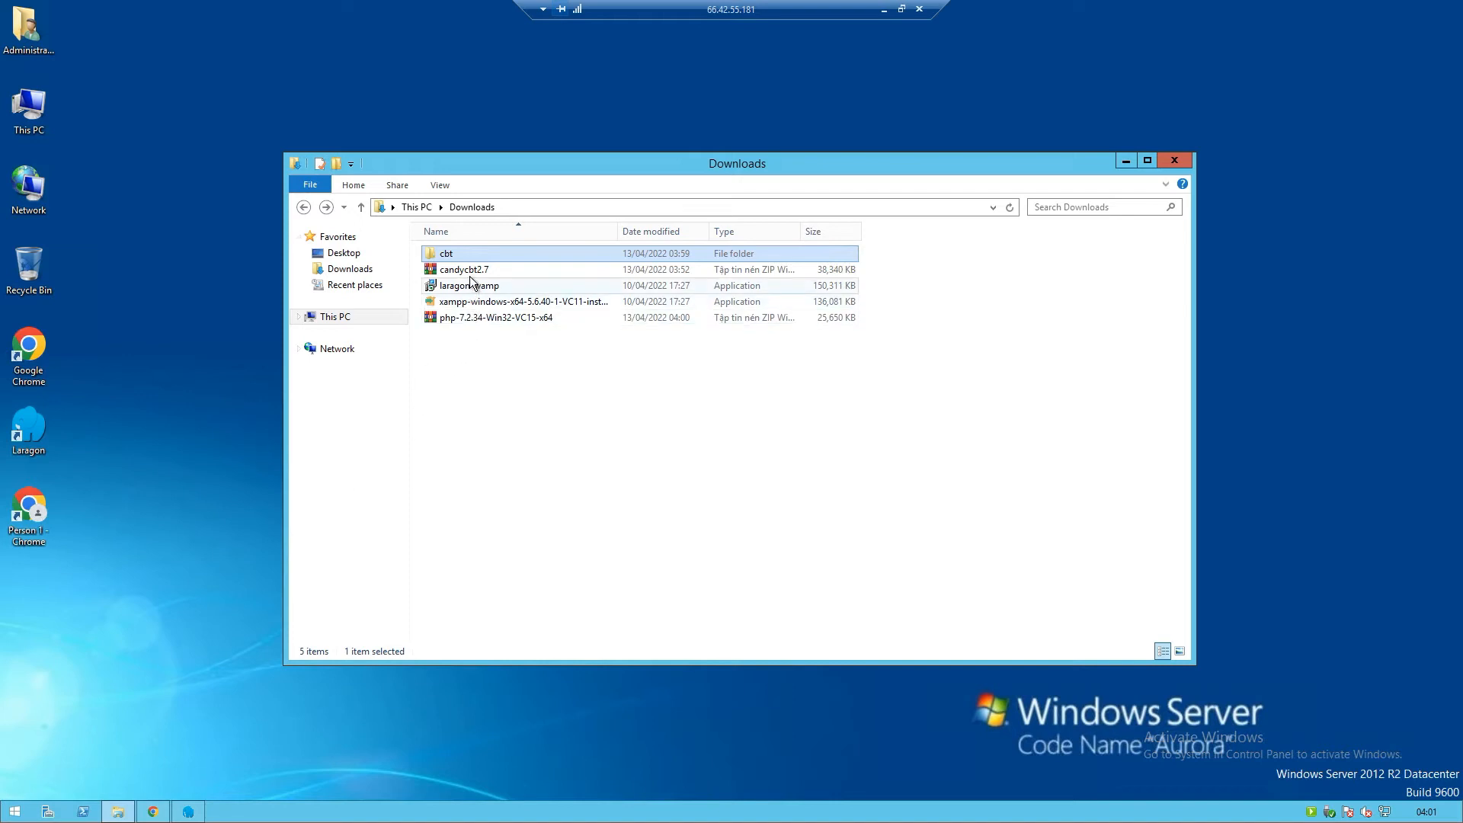
click(477, 318)
right_click(477, 319)
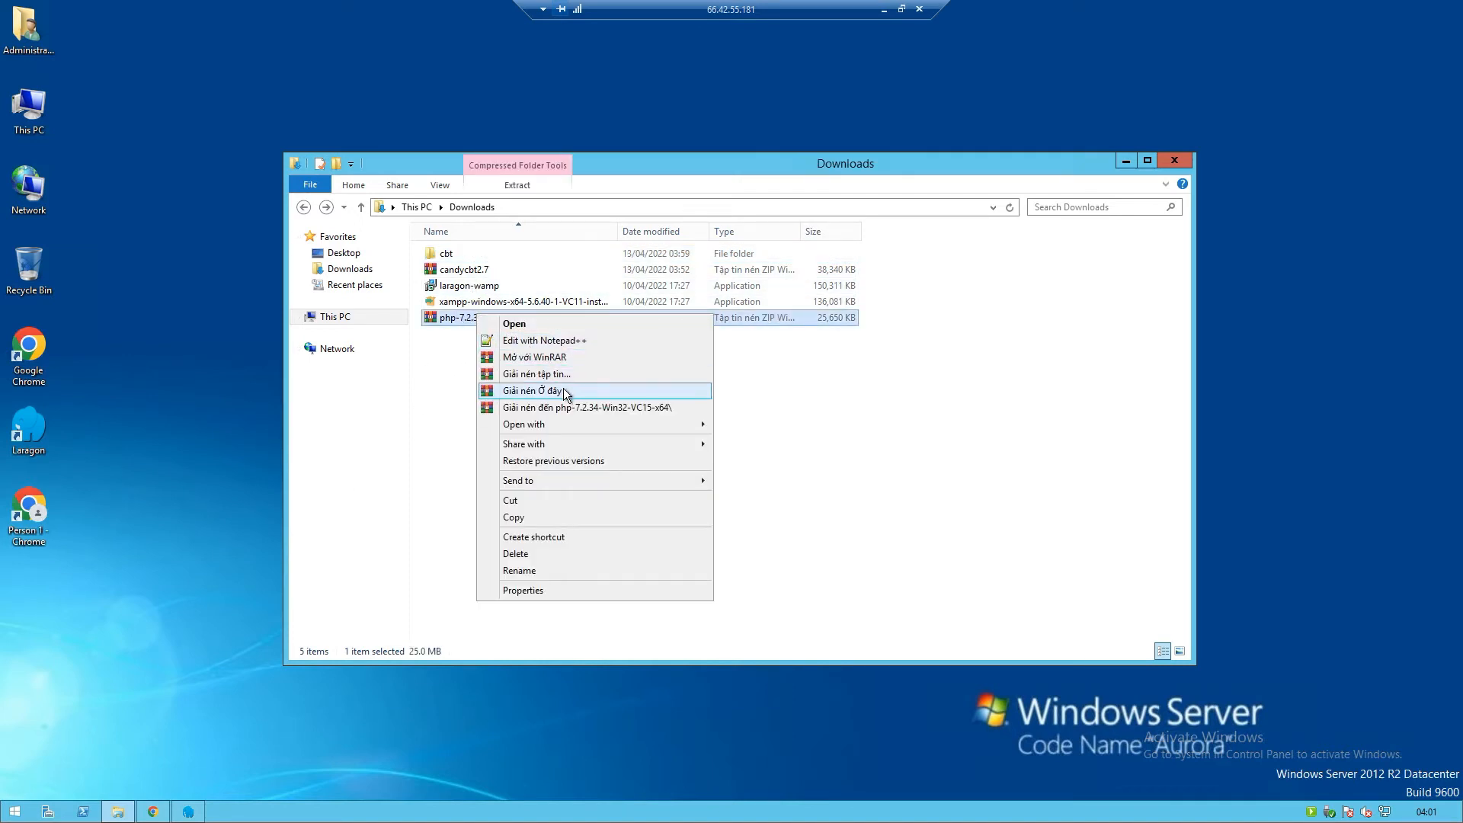
click(575, 409)
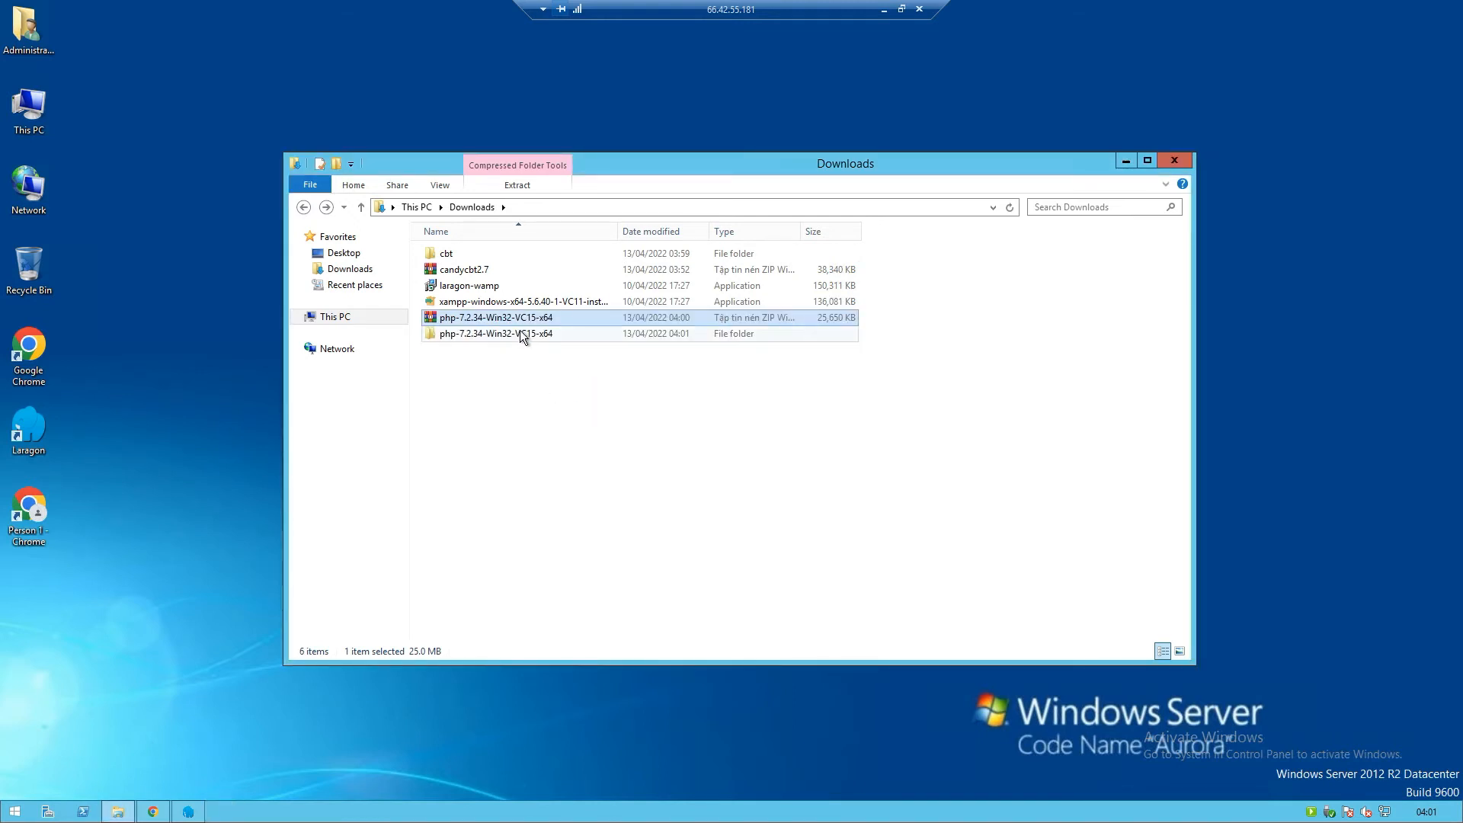
double_click(520, 333)
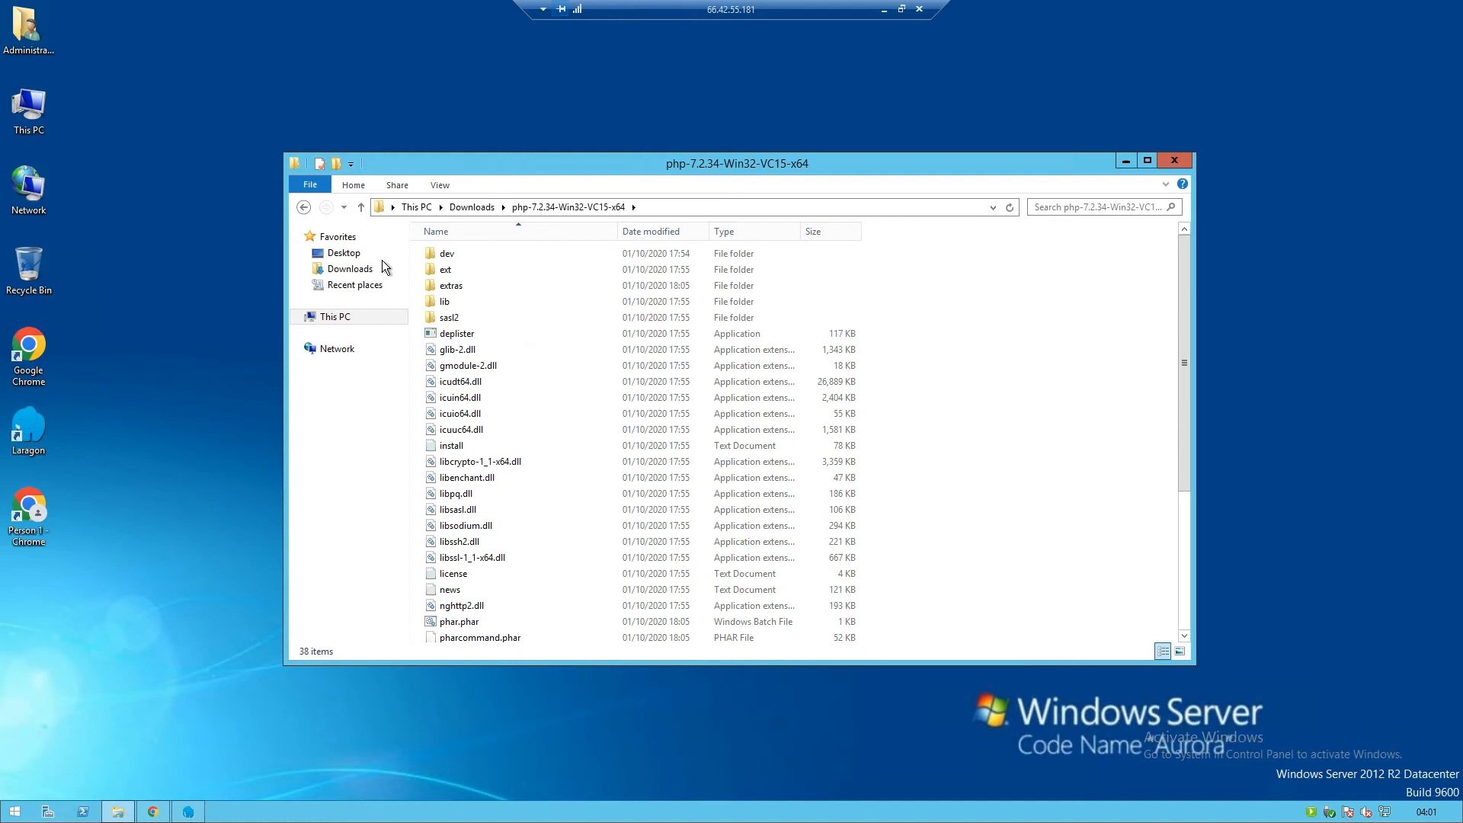
click(303, 206)
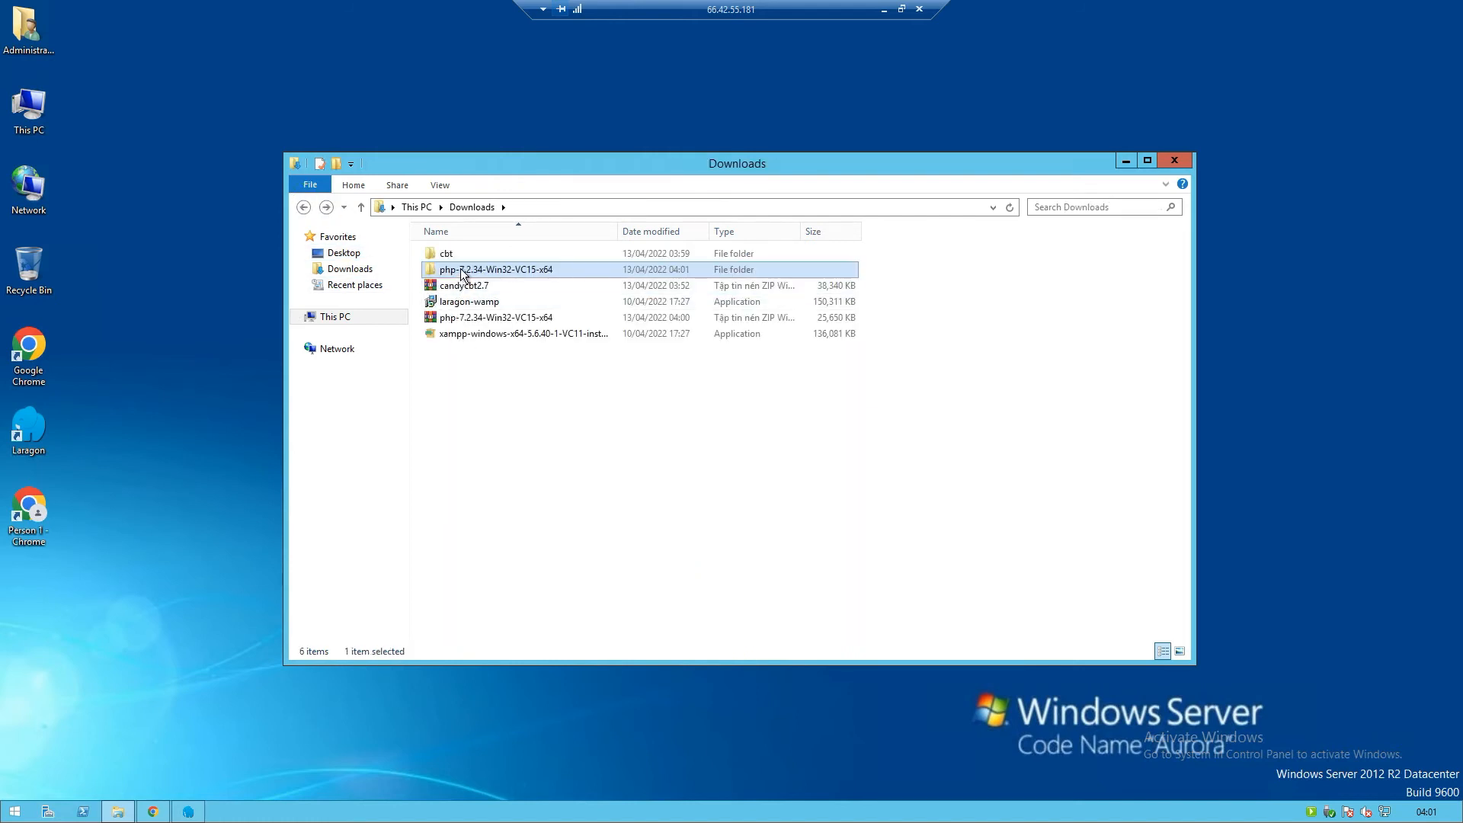
right_click(460, 271)
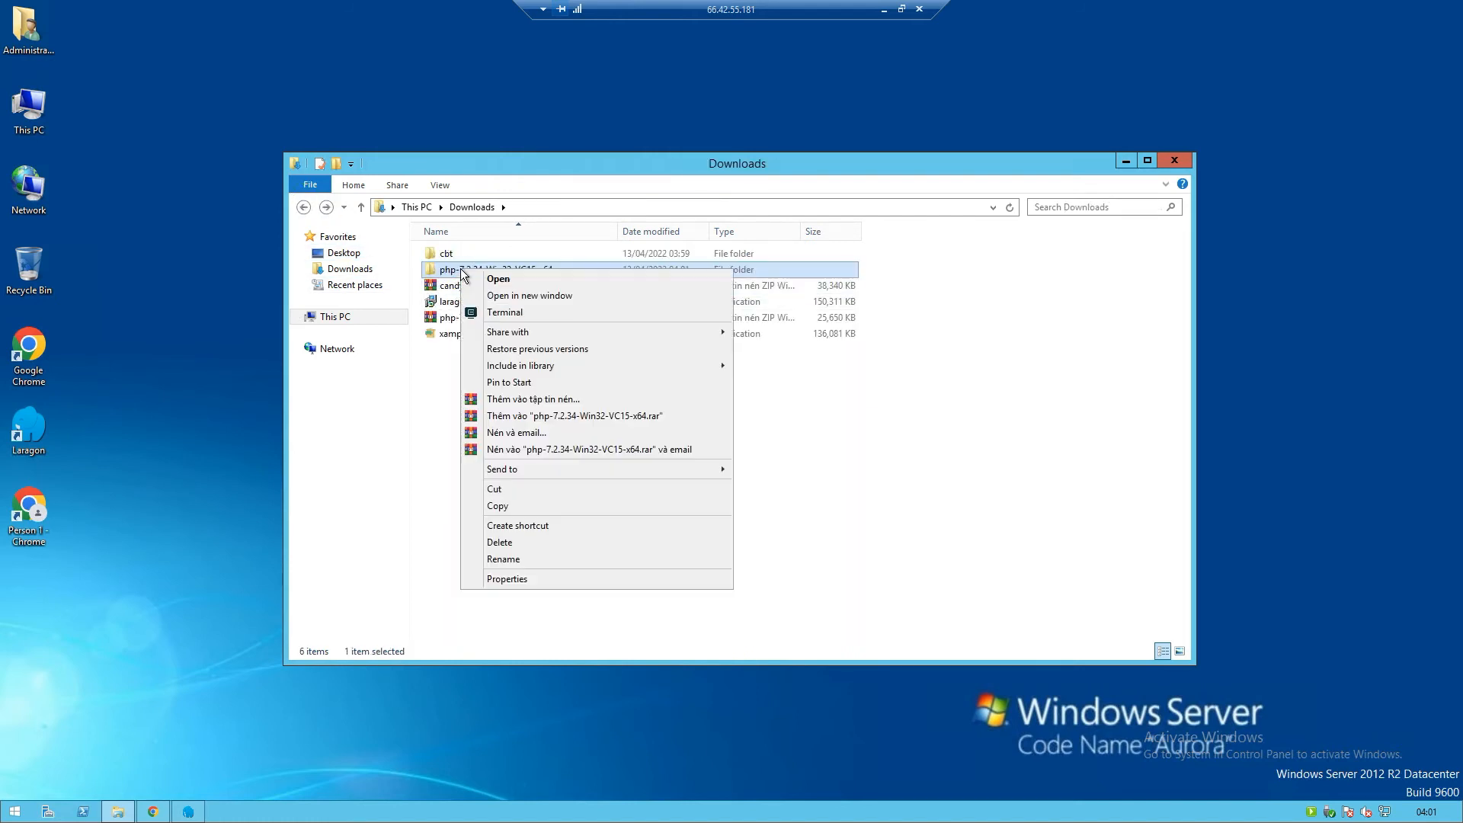
click(509, 491)
Paste the php-7.2.34-Win32-VC15-x64 folder into C:\laragon\bin\php, then close Explorer
click(349, 320)
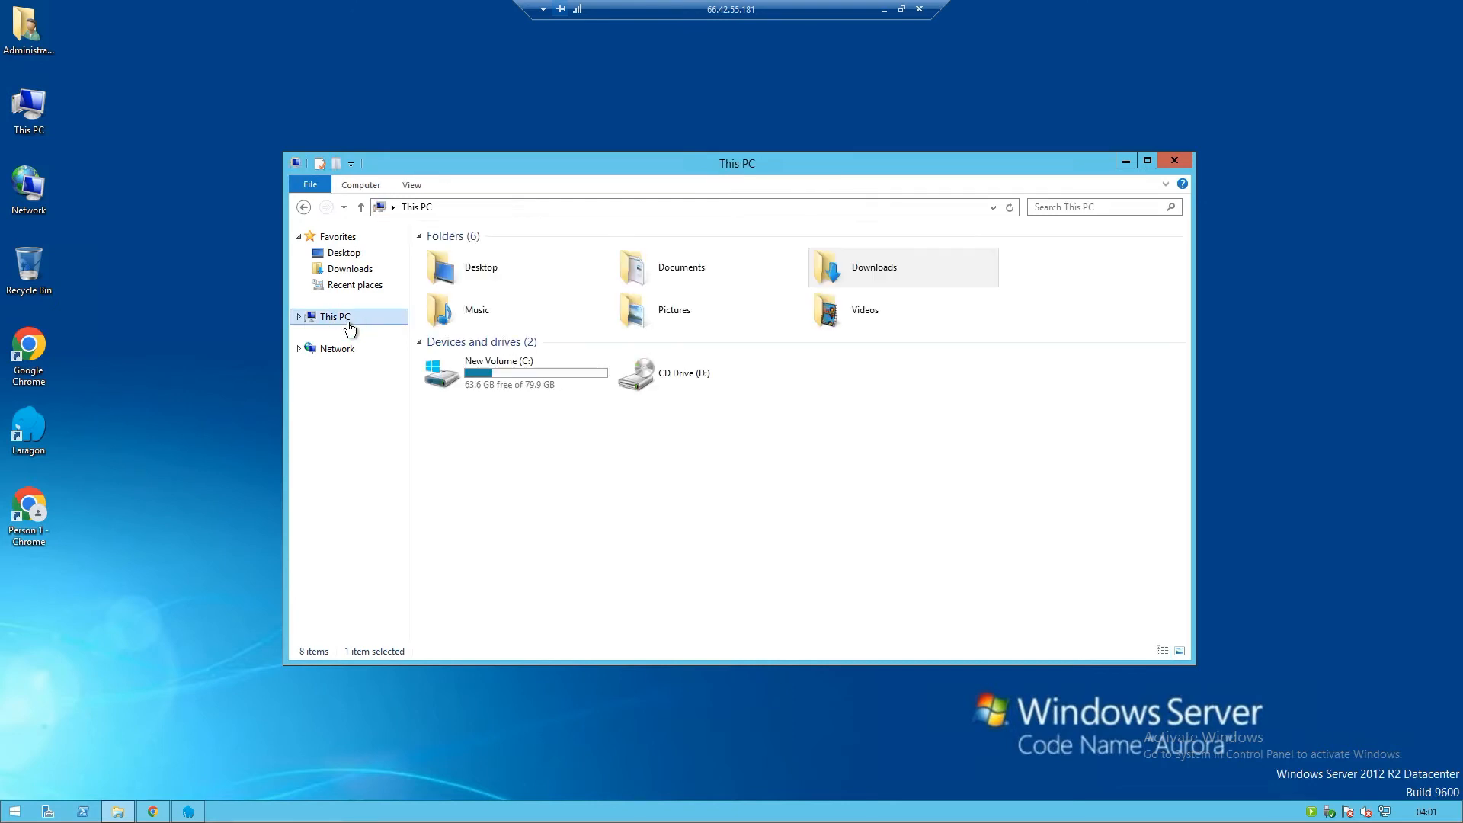
double_click(497, 369)
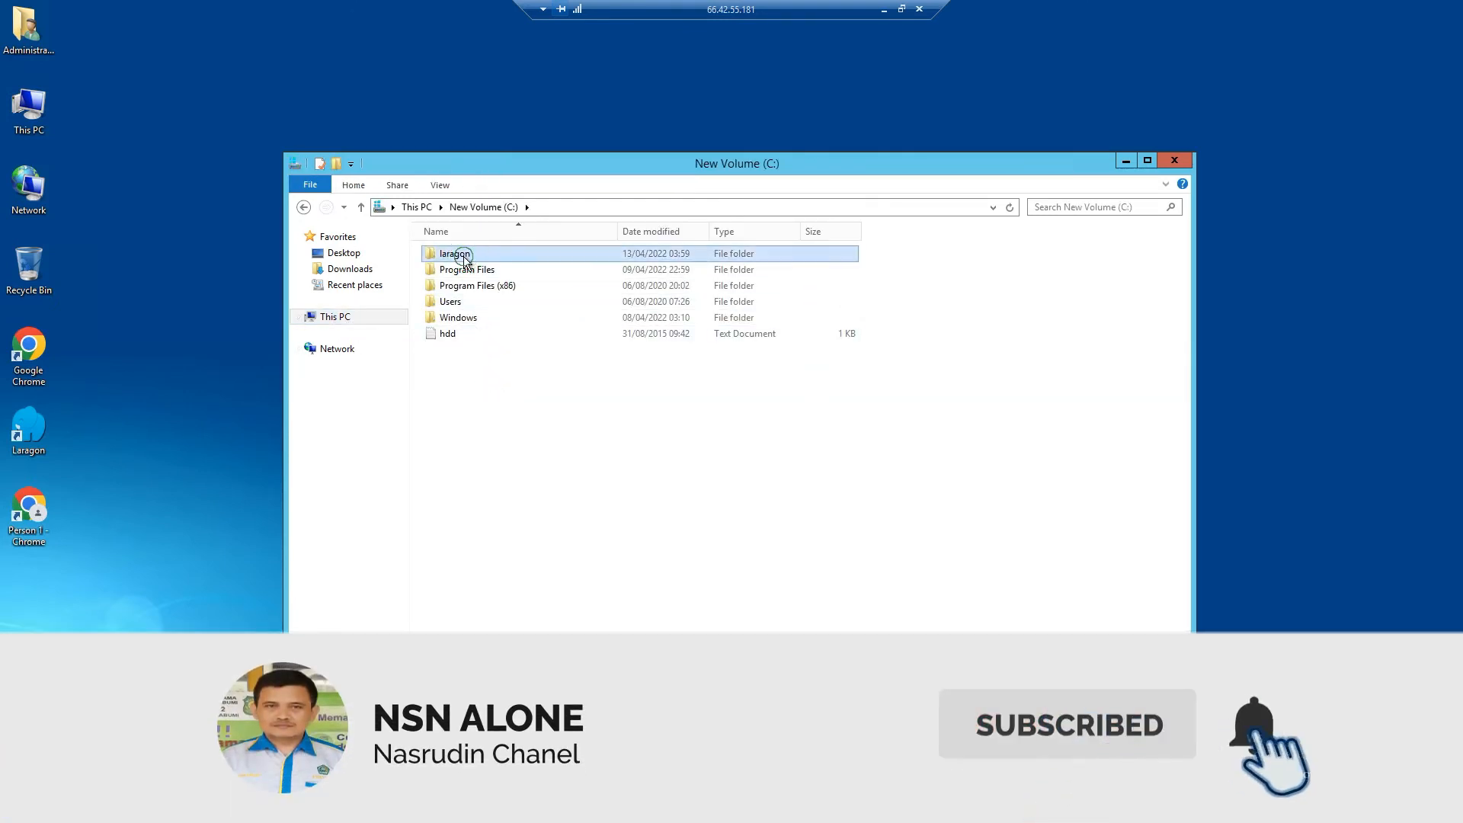
double_click(456, 254)
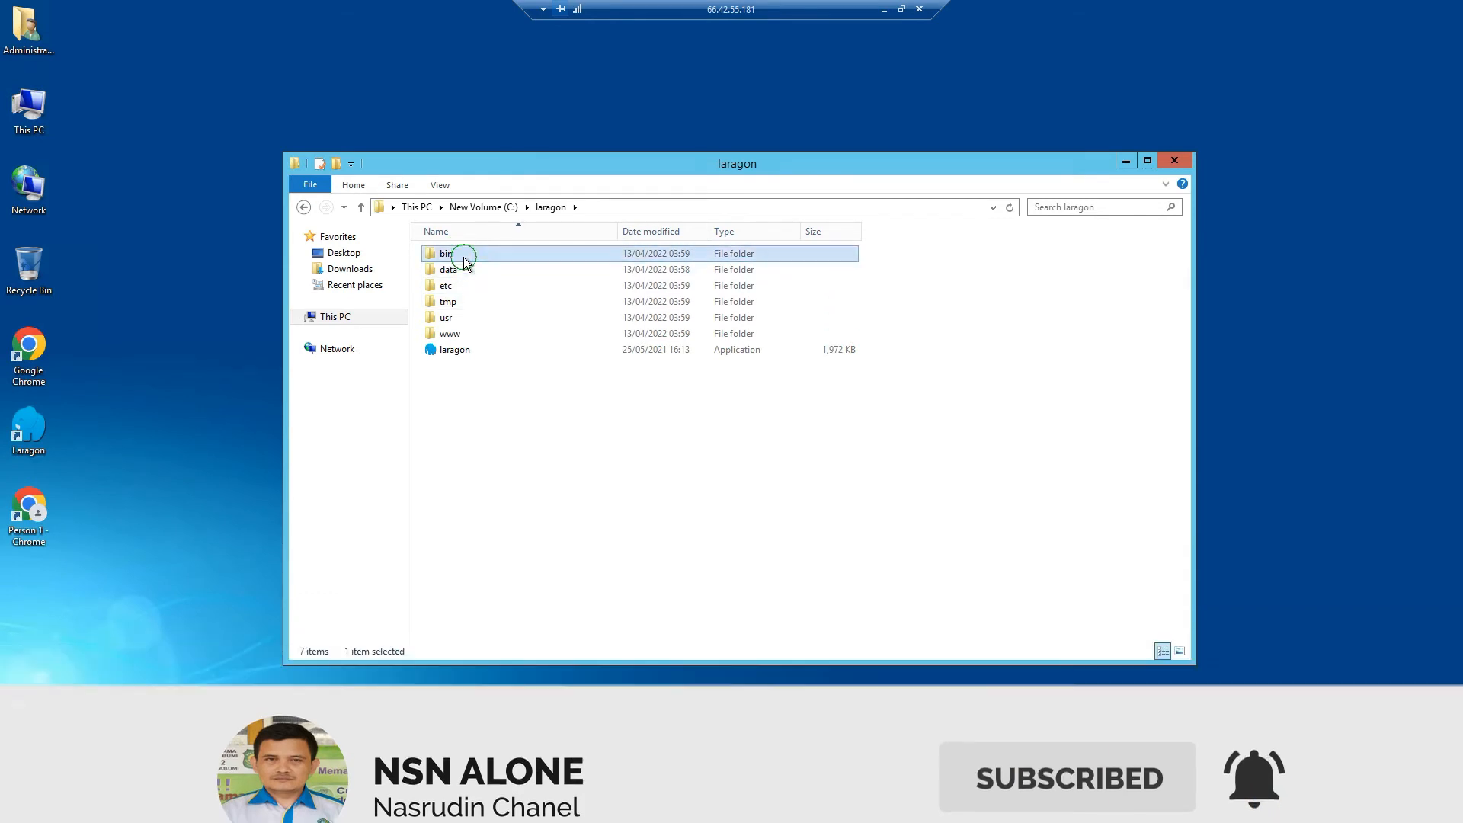
double_click(461, 255)
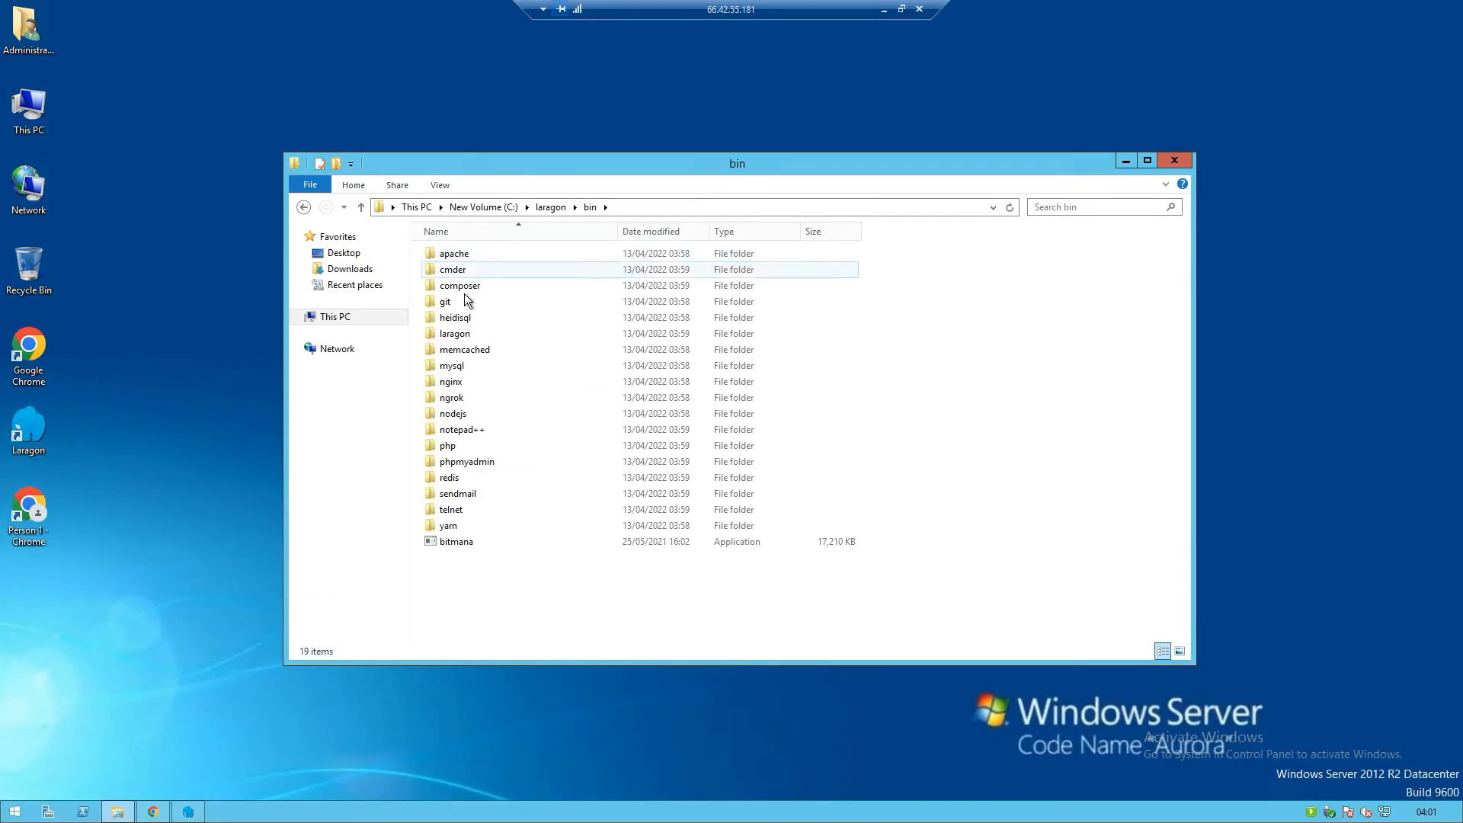
double_click(460, 445)
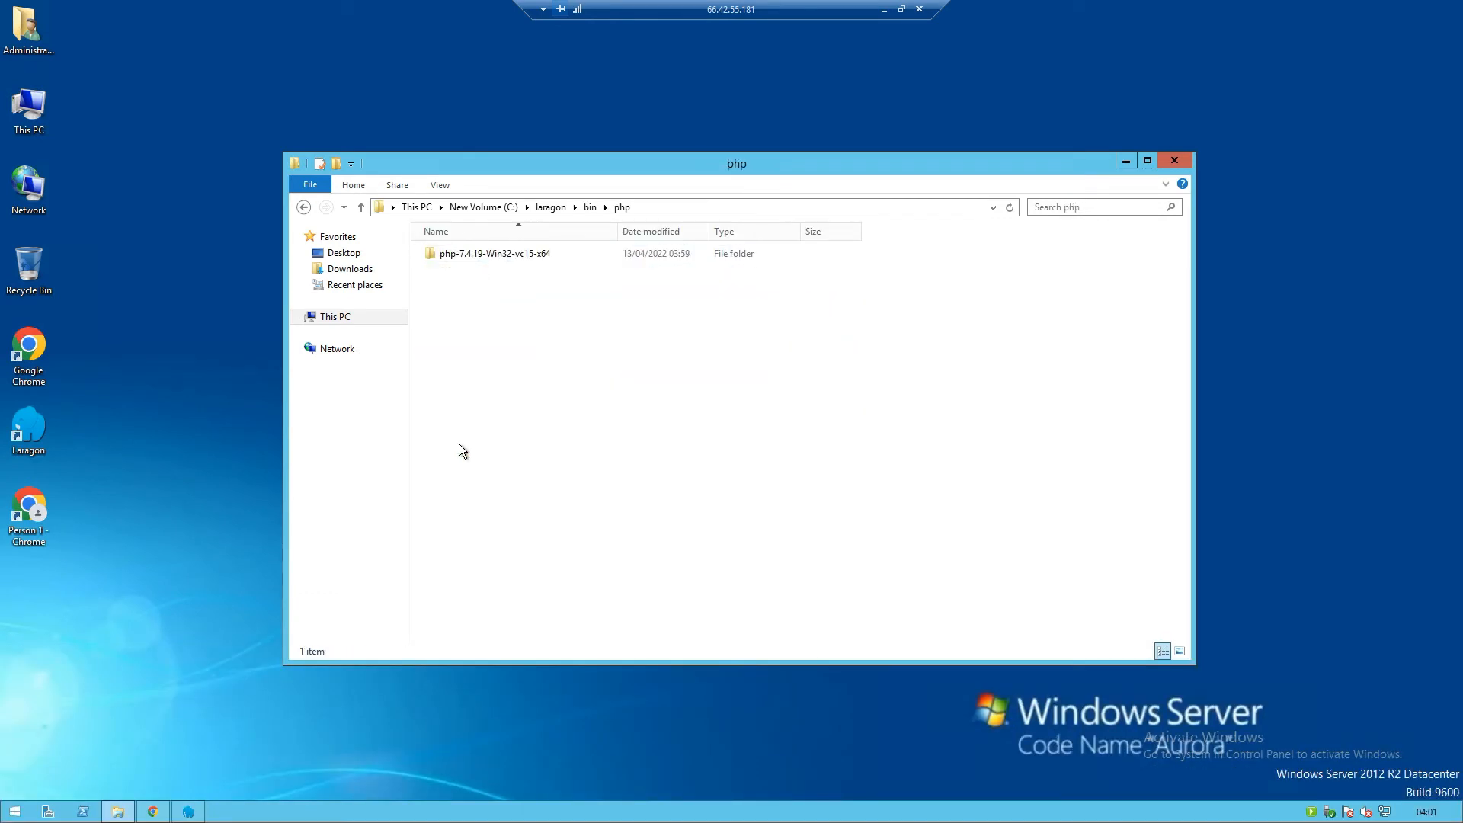
right_click(519, 296)
click(550, 394)
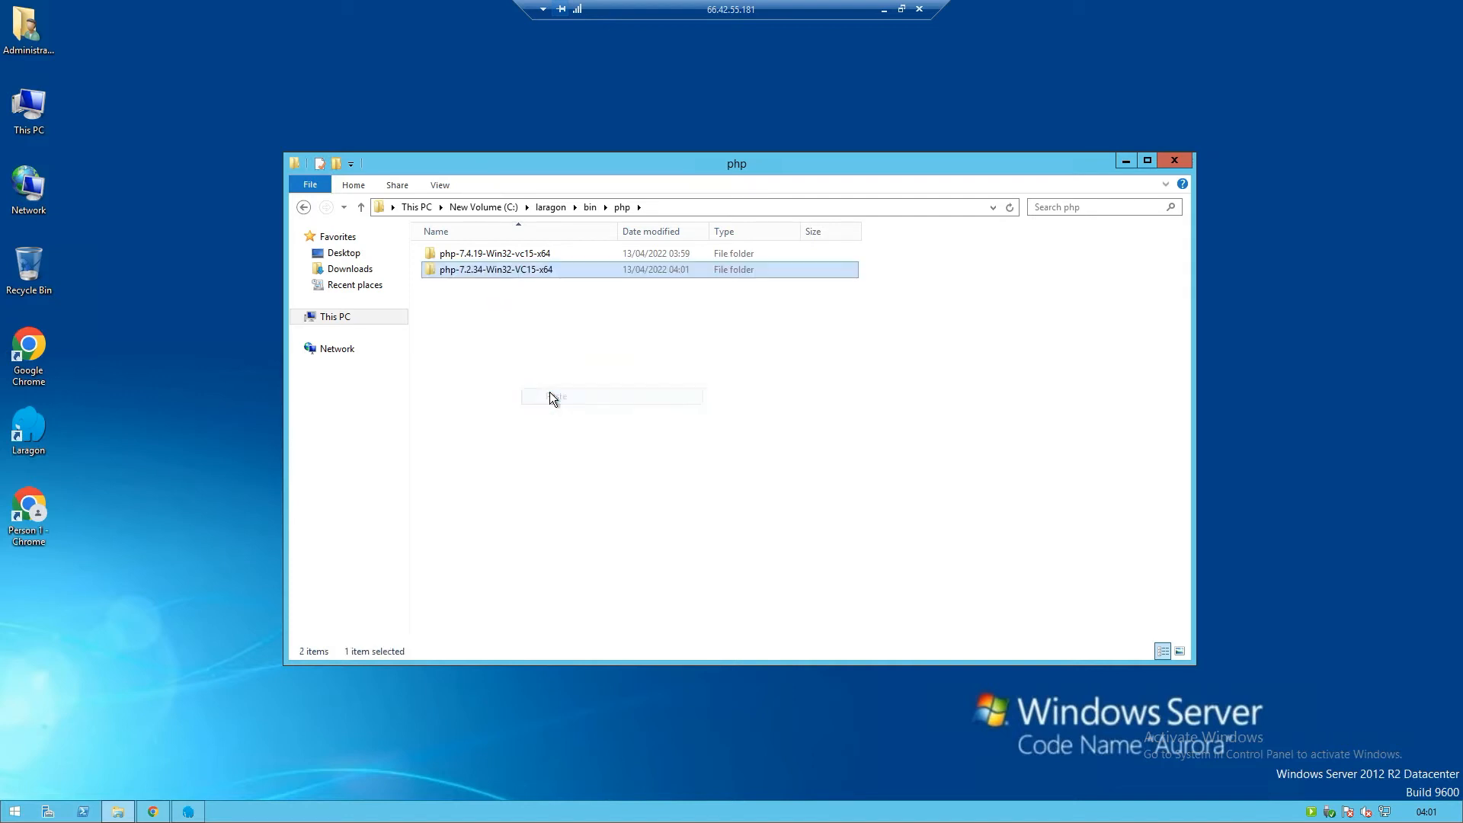
click(573, 355)
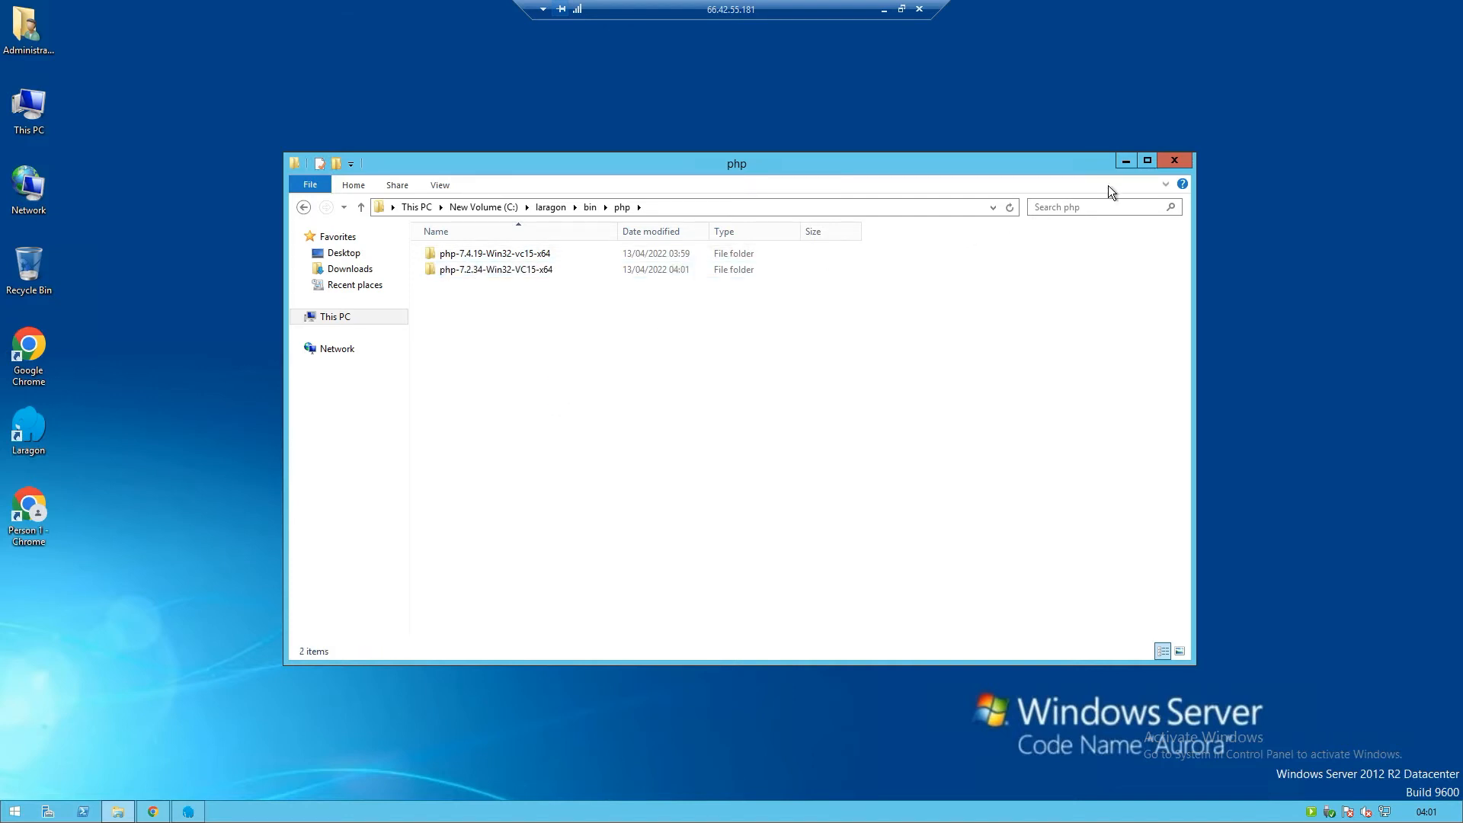
click(1174, 161)
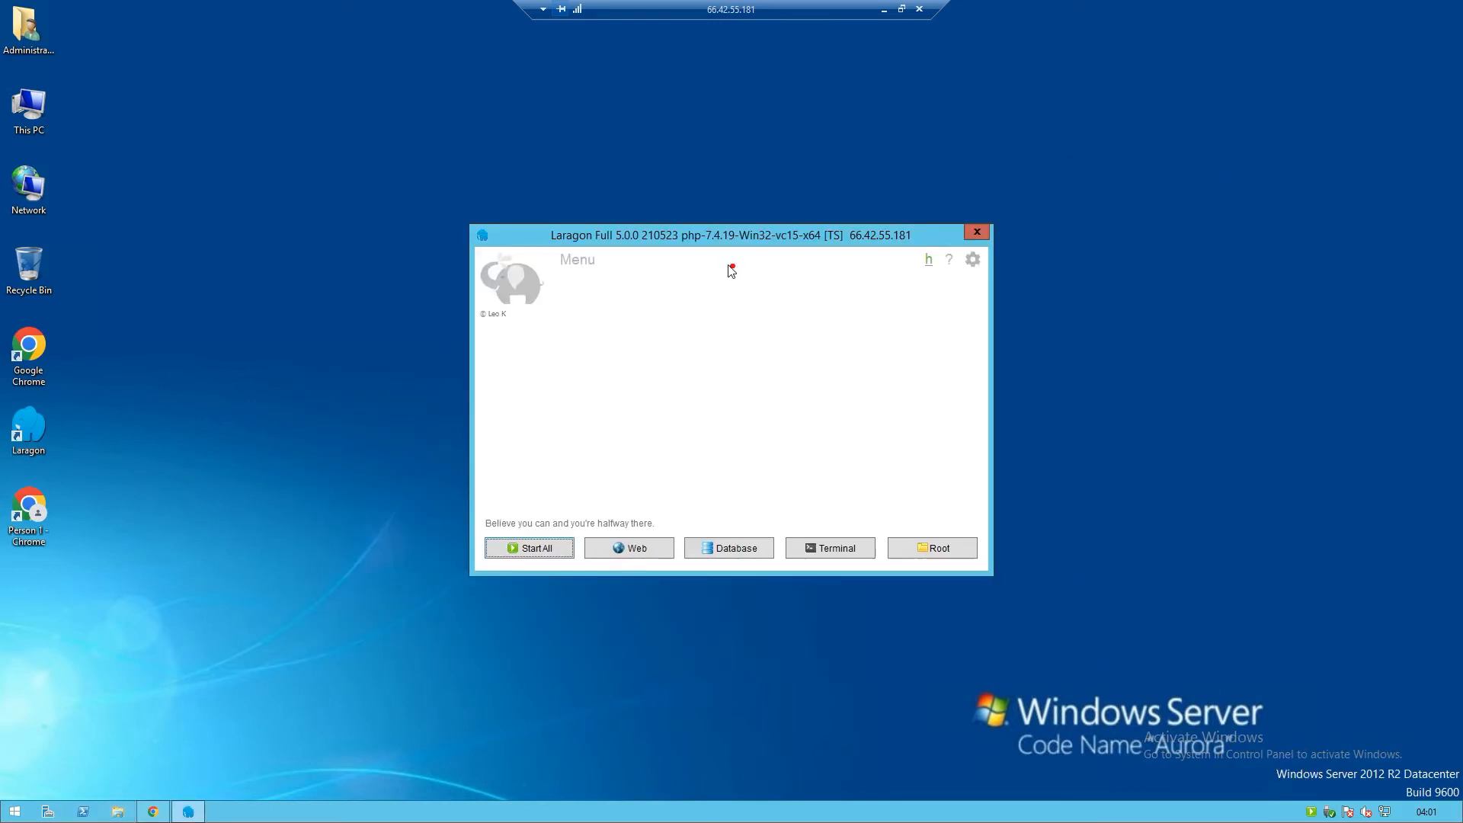
Choose php-7.2.34-Win32-VC15-x64 from Laragon's PHP > Version menu
drag(653, 251, 772, 250)
key(e)
right_click(817, 340)
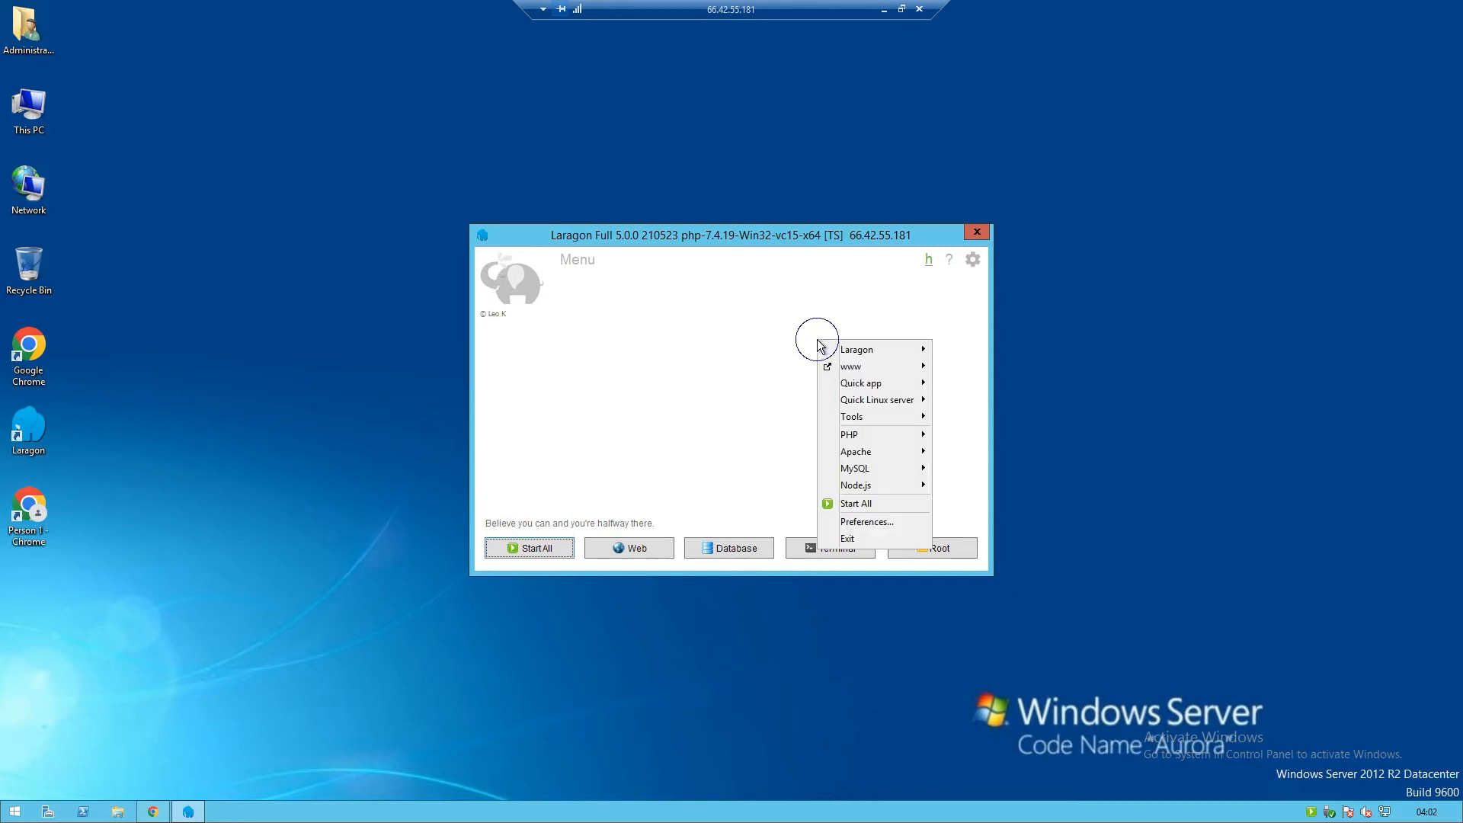
right_click(733, 327)
mouse_move(785, 428)
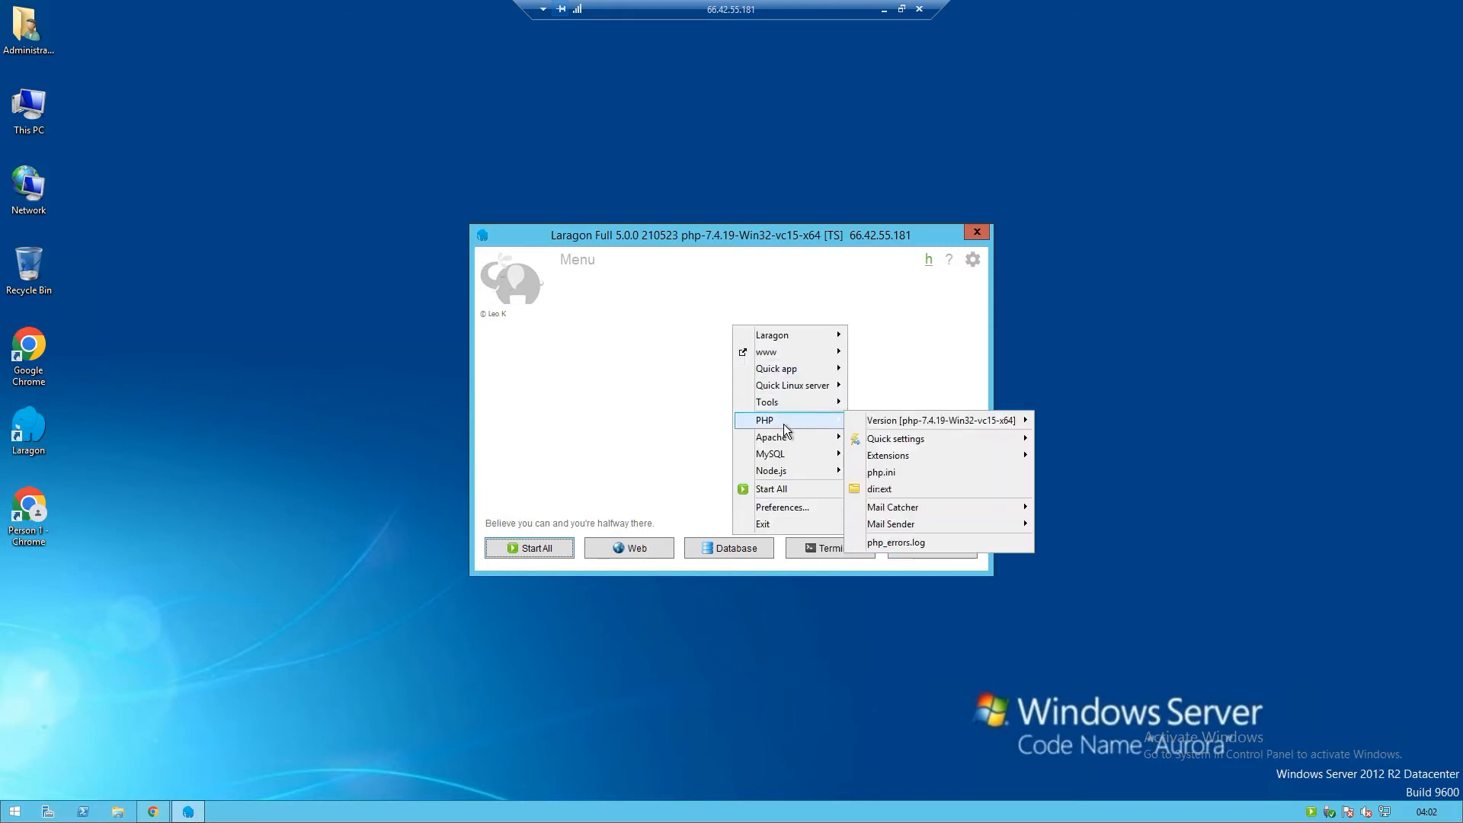
mouse_move(954, 428)
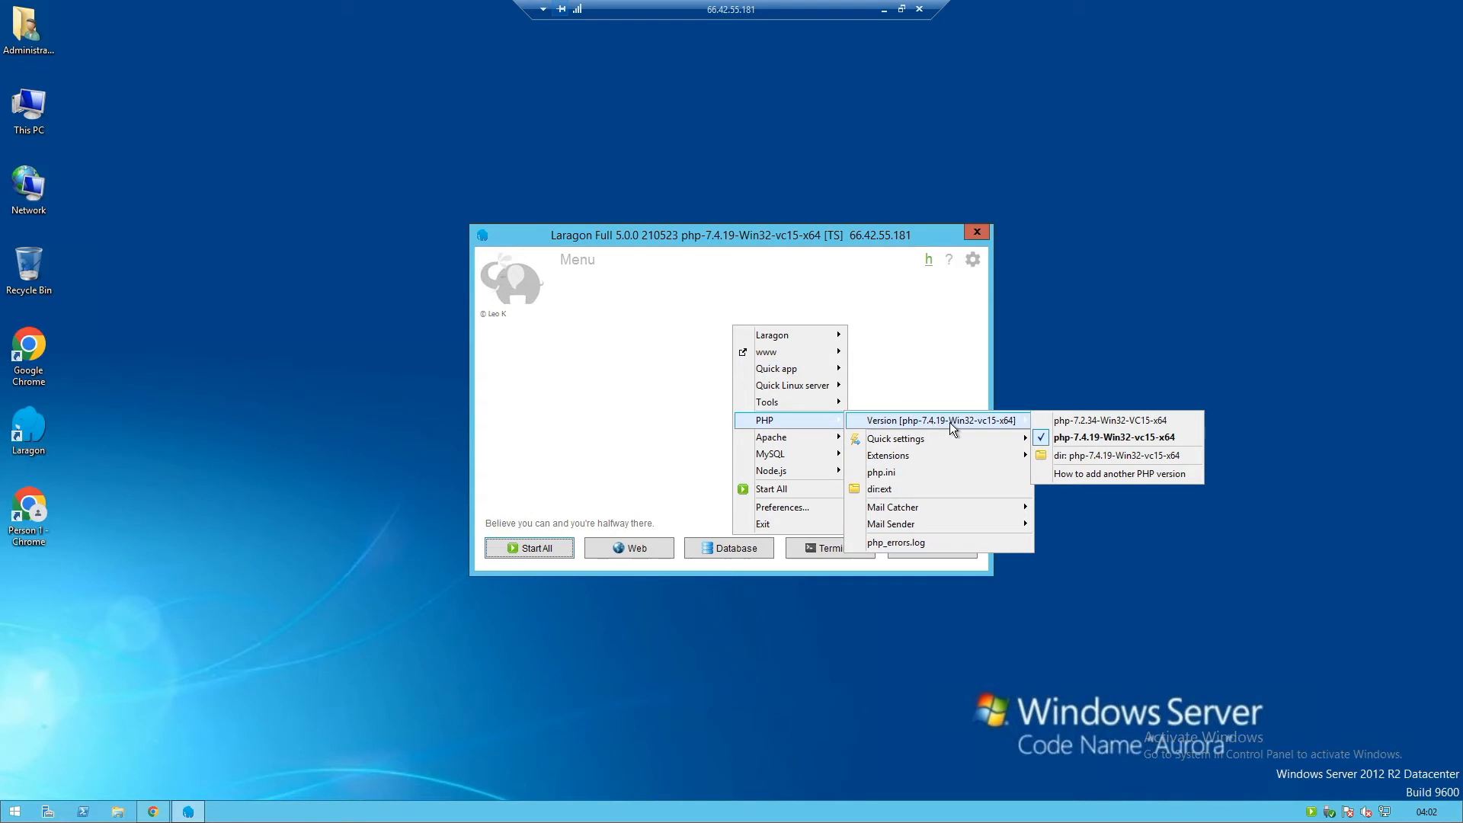
click(1061, 424)
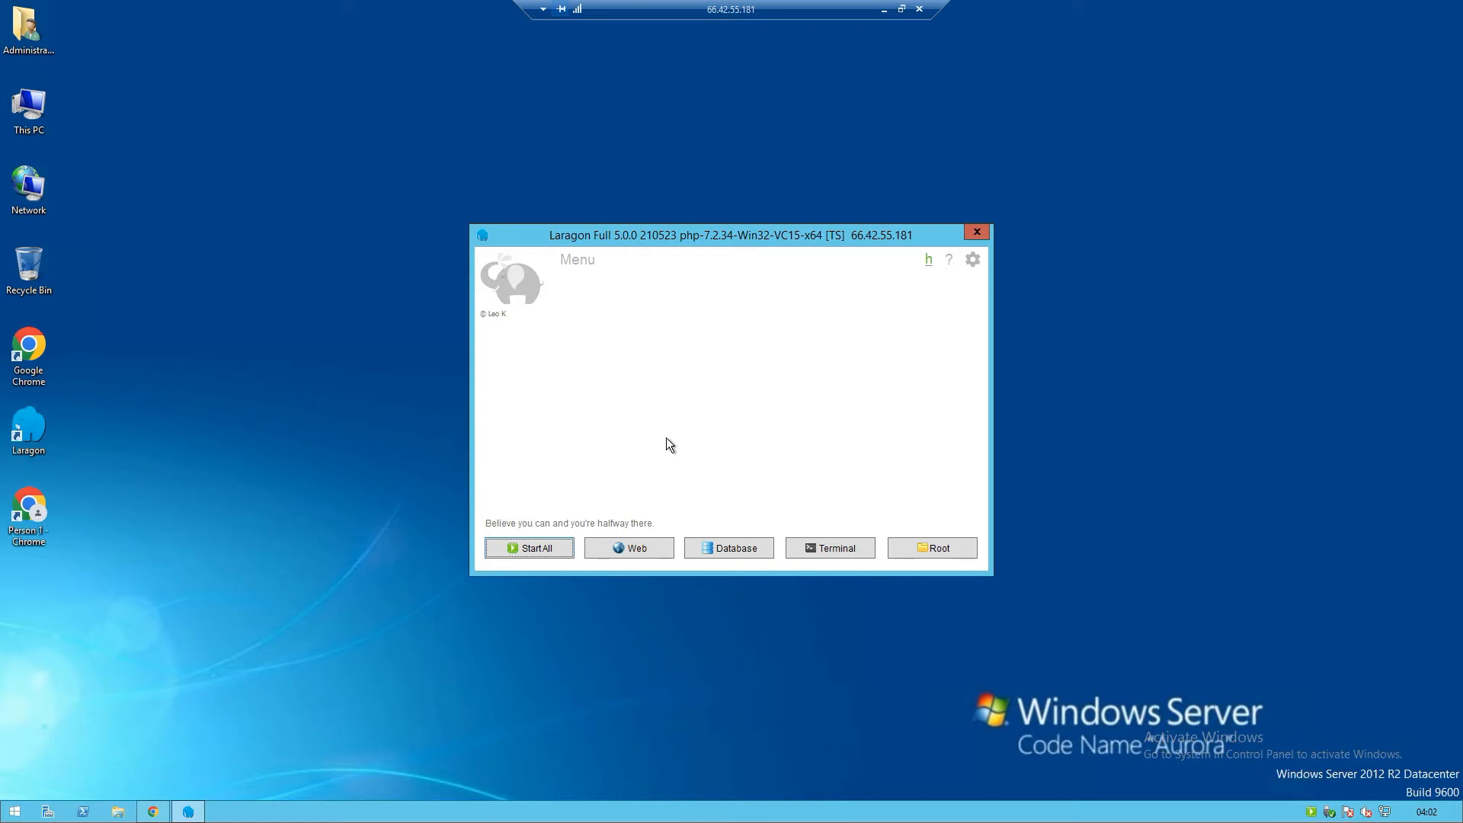
Start all Laragon services so Apache runs on port 80 and MySQL on 3306
click(563, 547)
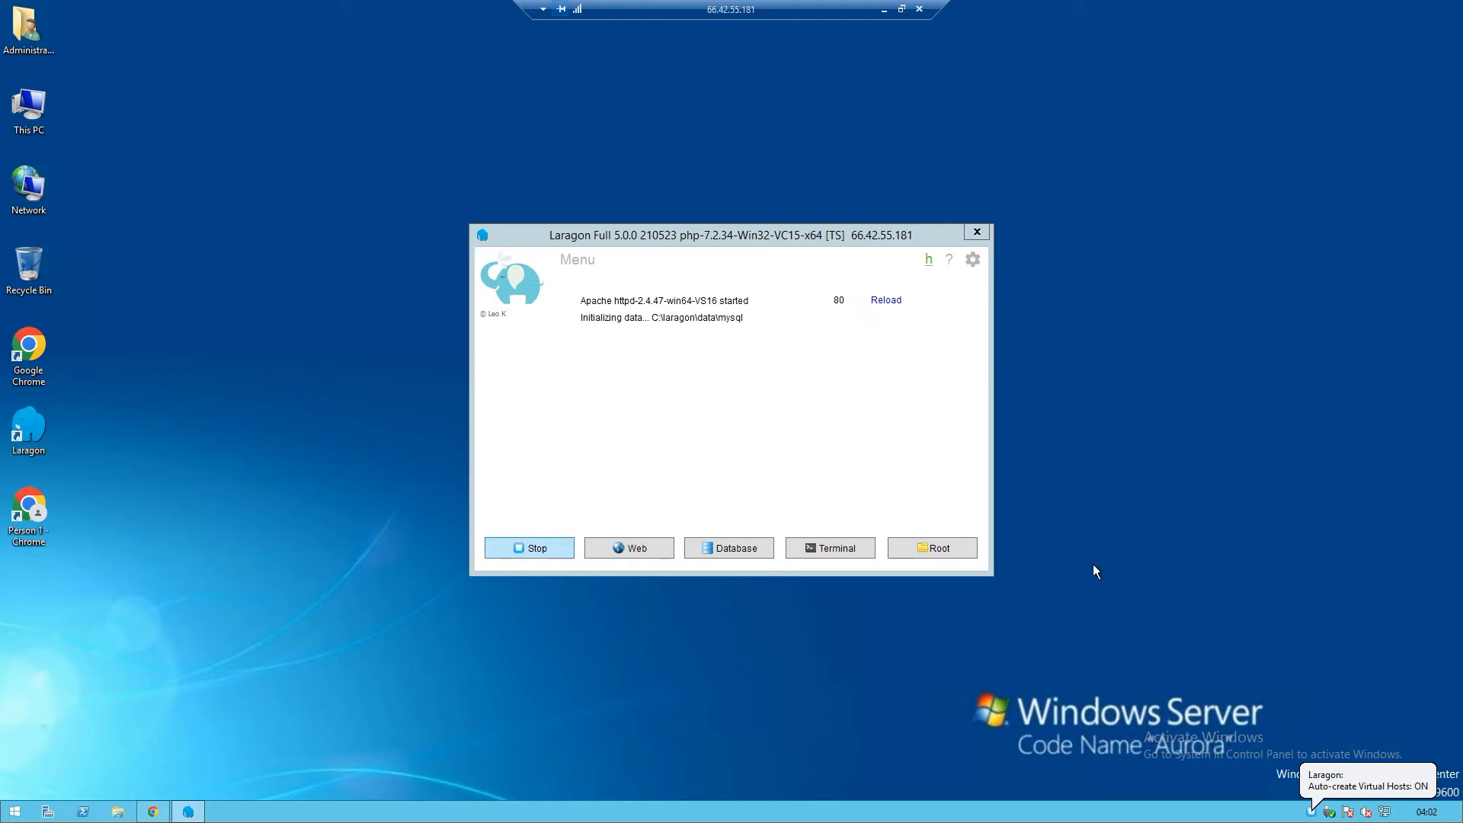
click(1310, 777)
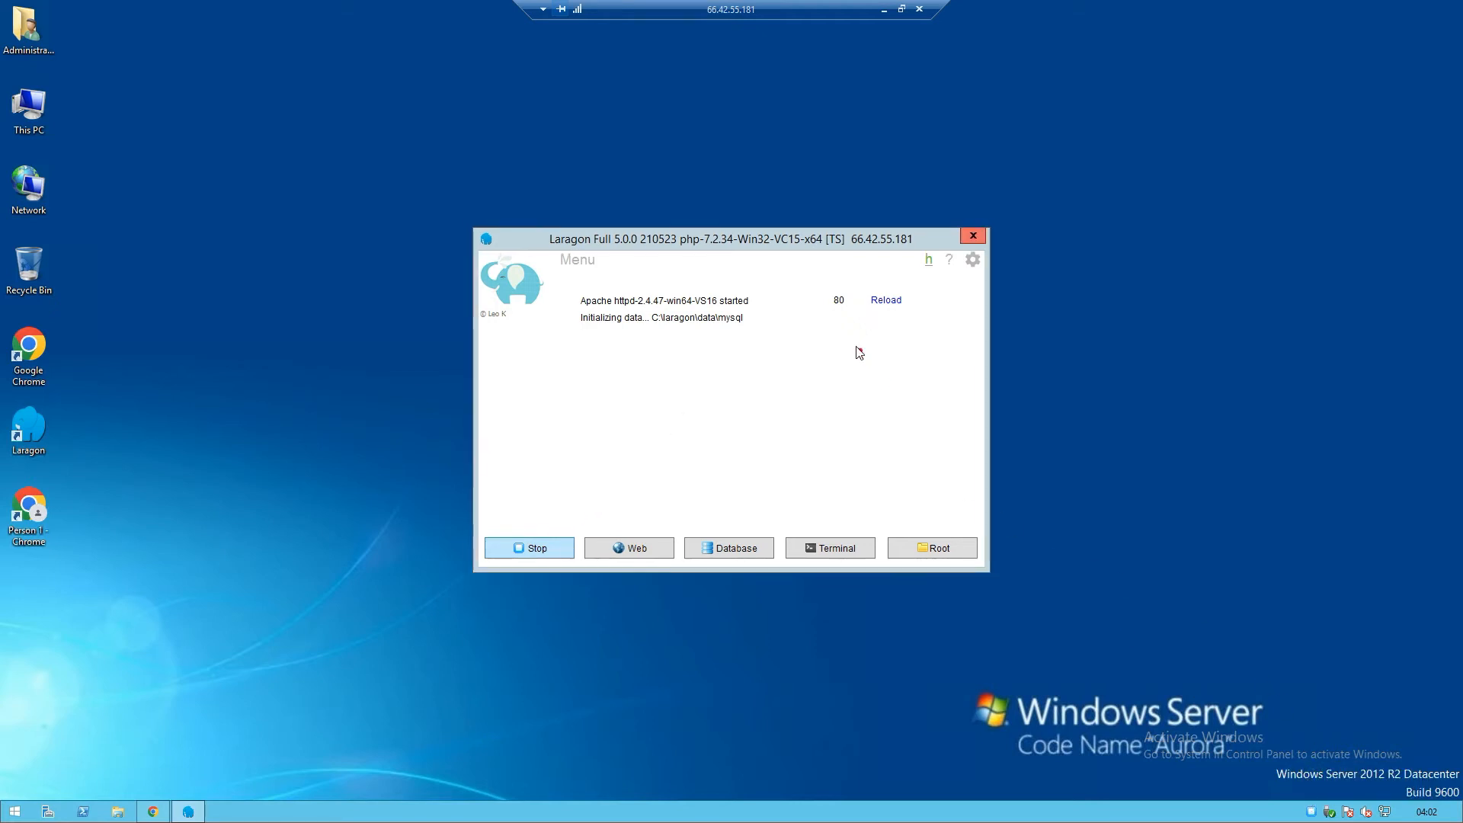
mouse_move(849, 309)
mouse_down()
mouse_move(817, 296)
mouse_move(854, 305)
mouse_up()
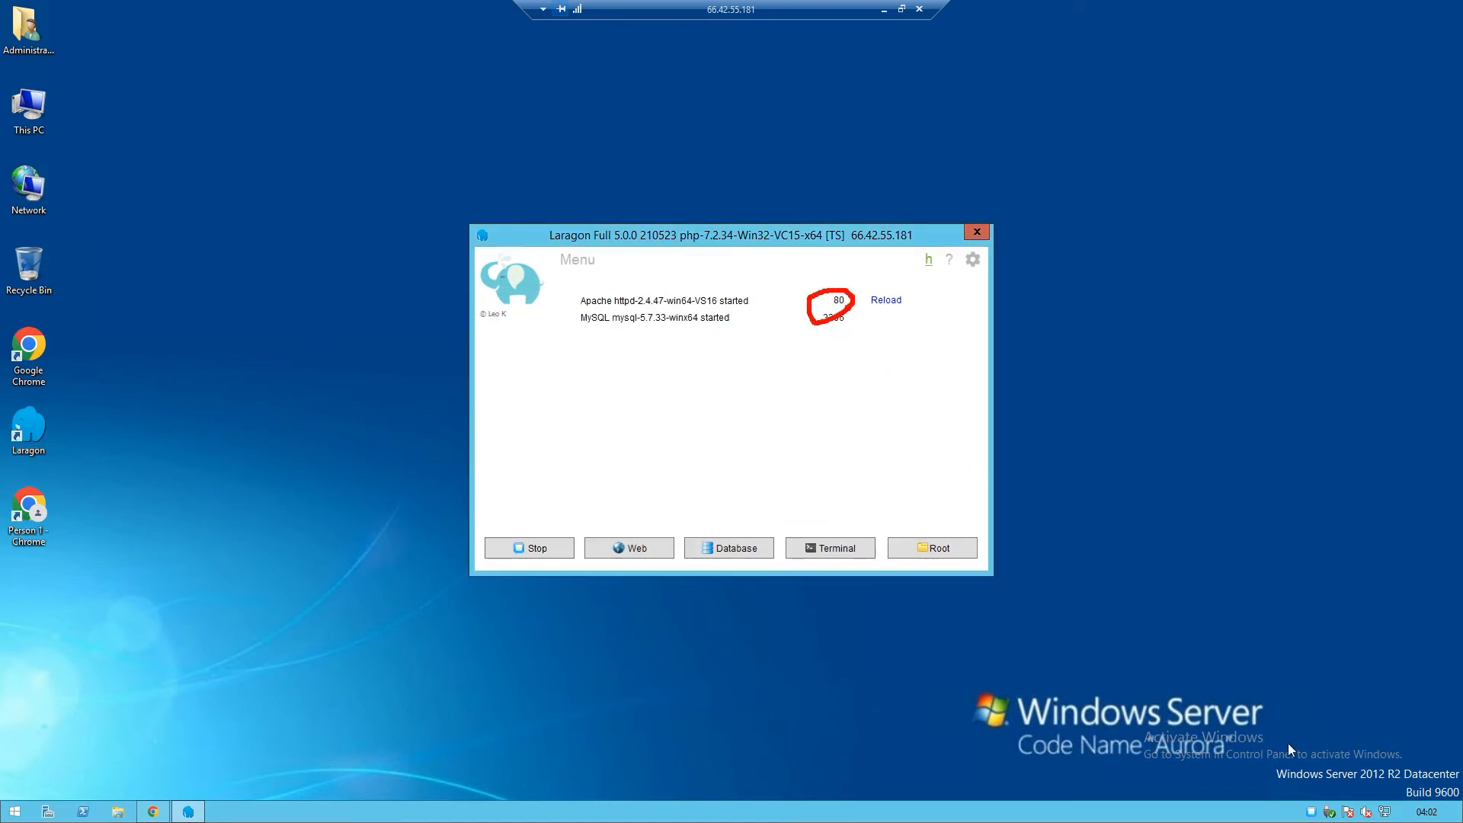
click(1306, 775)
Log into phpMyAdmin 4.8.5 as root with an empty password, then close its tab
click(747, 547)
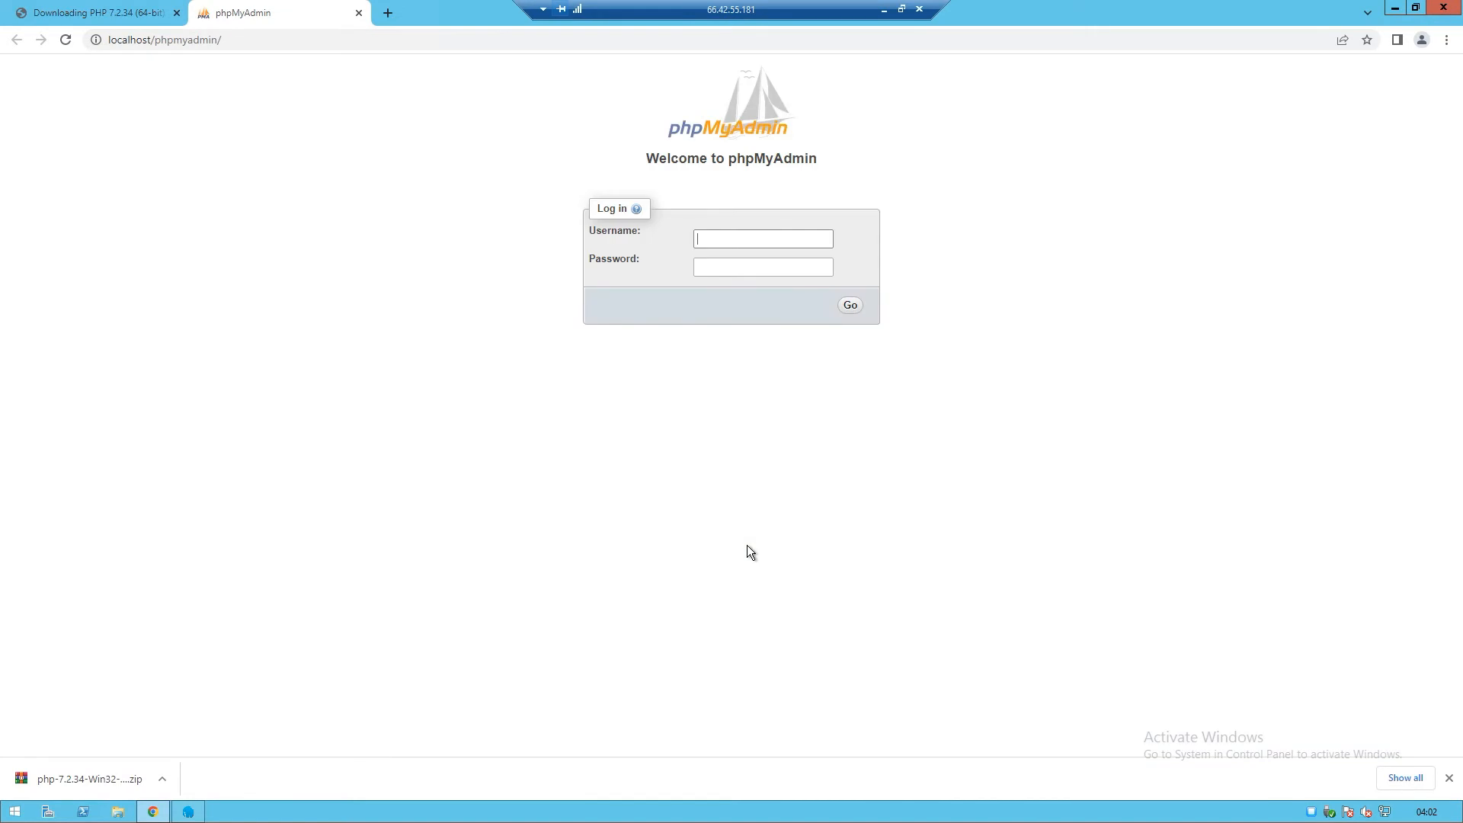
click(735, 265)
text(root)
key(Return)
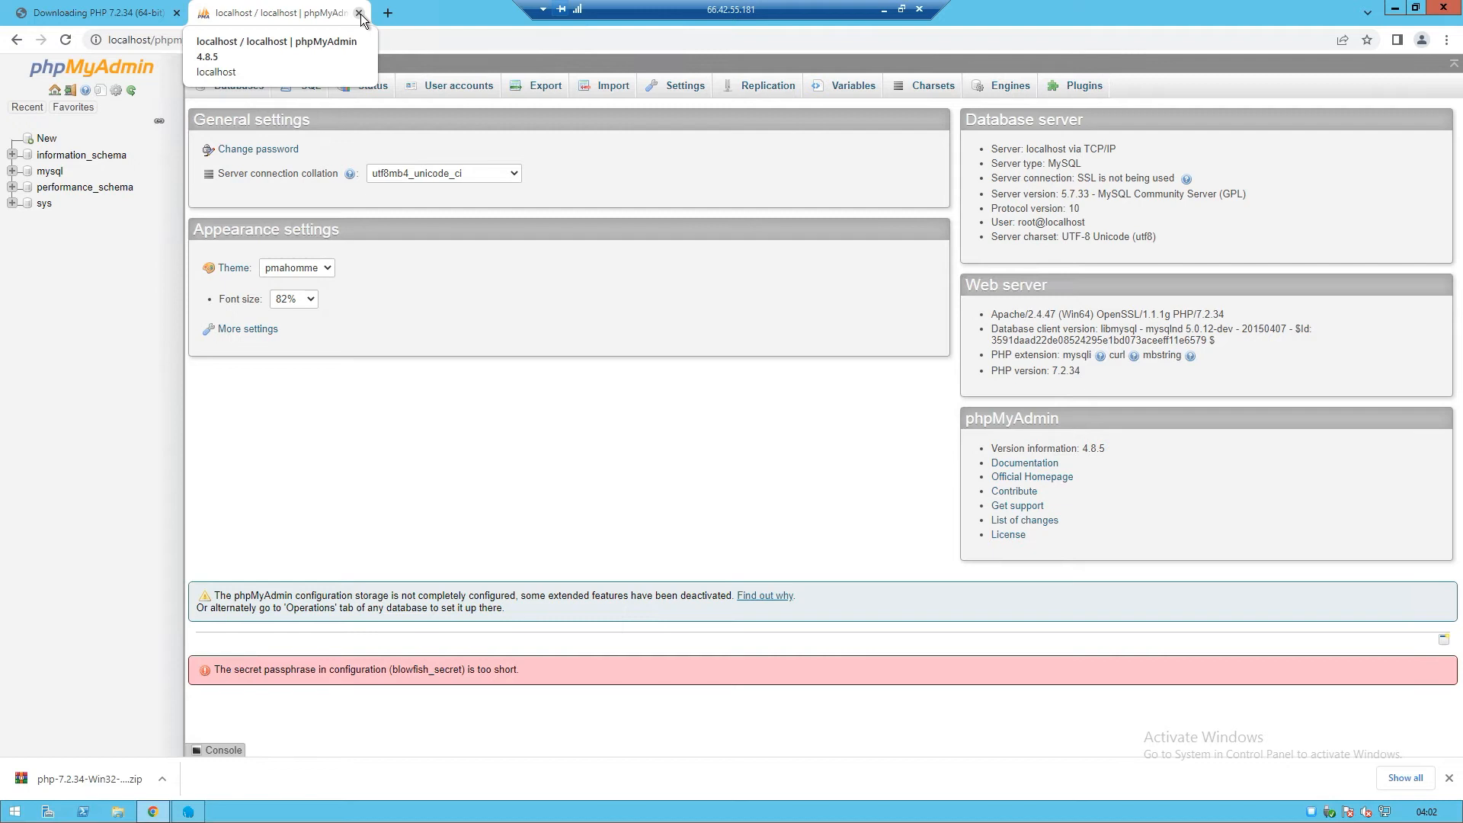
click(360, 13)
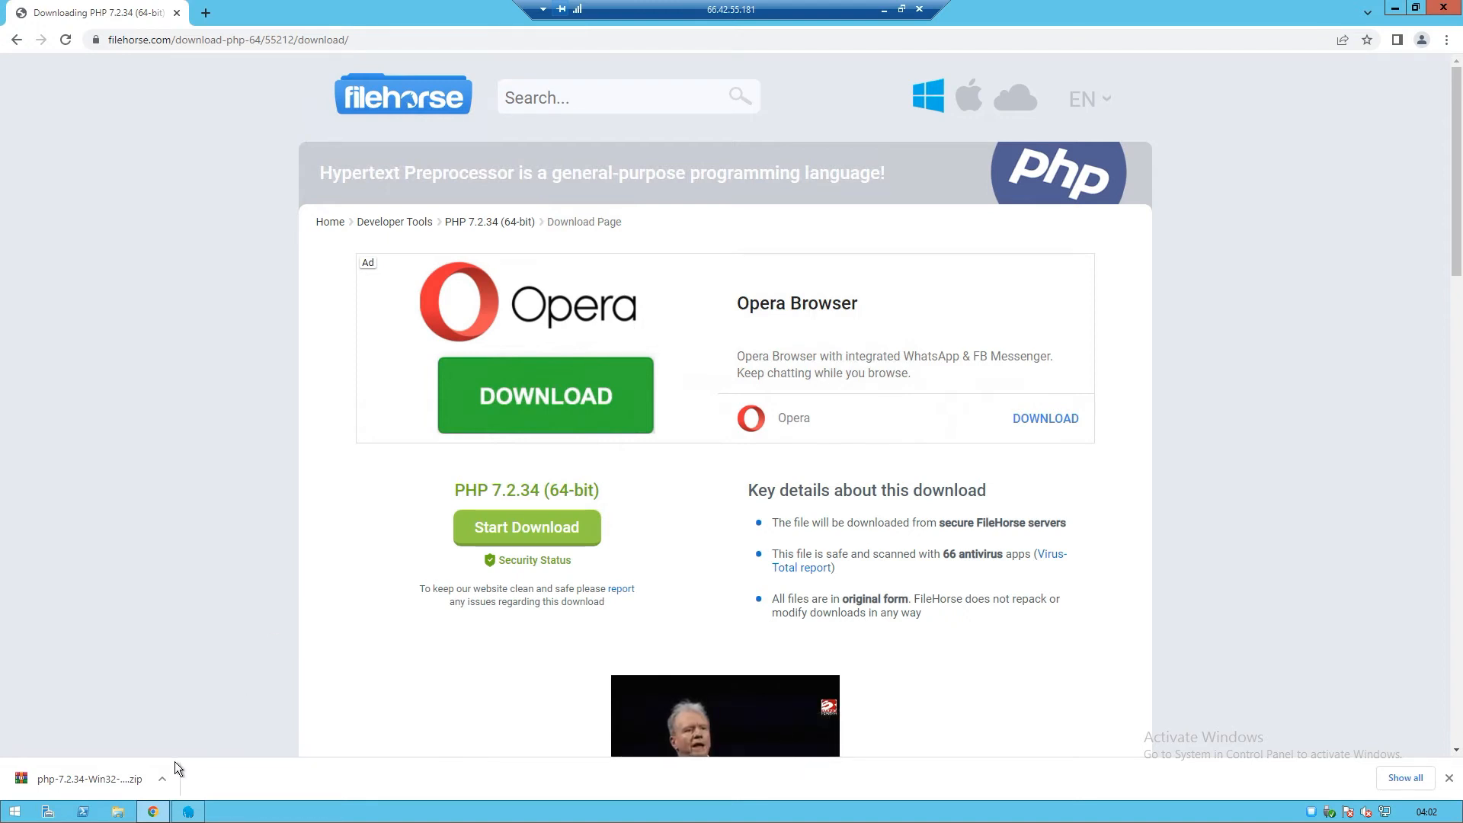
Copy the cbt folder from the Downloads folder in File Explorer
click(117, 811)
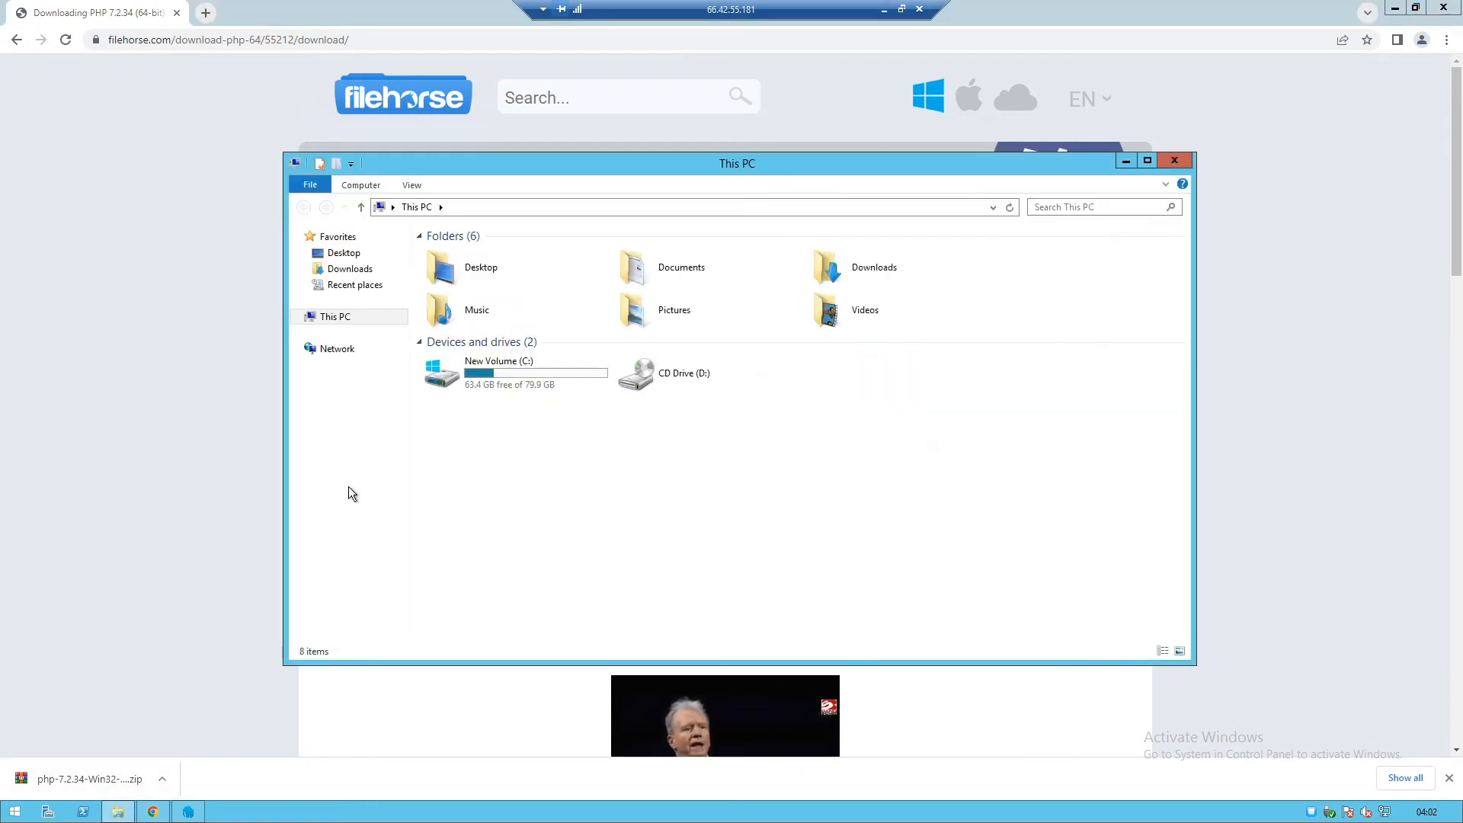
click(366, 273)
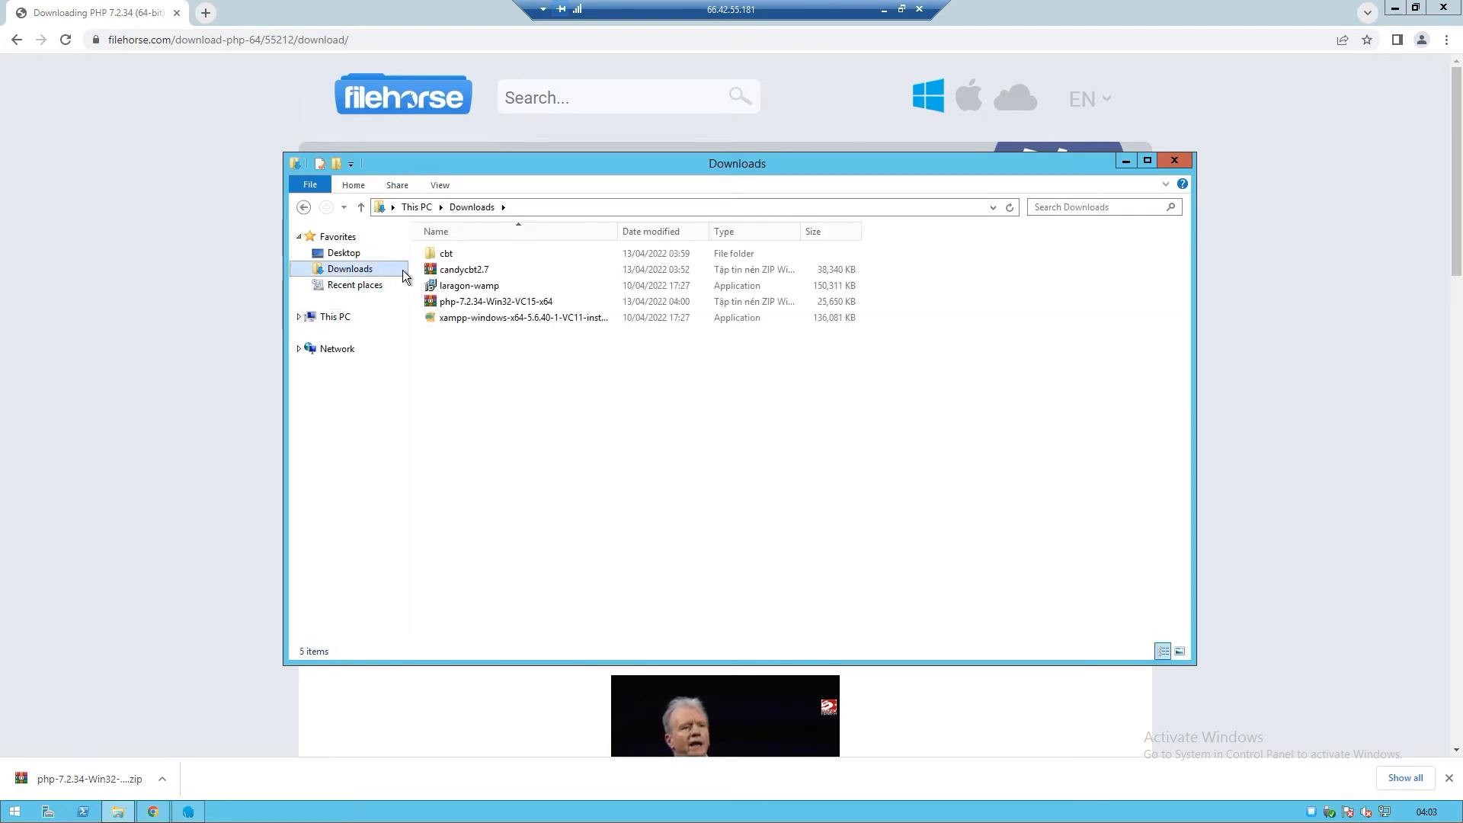
right_click(440, 259)
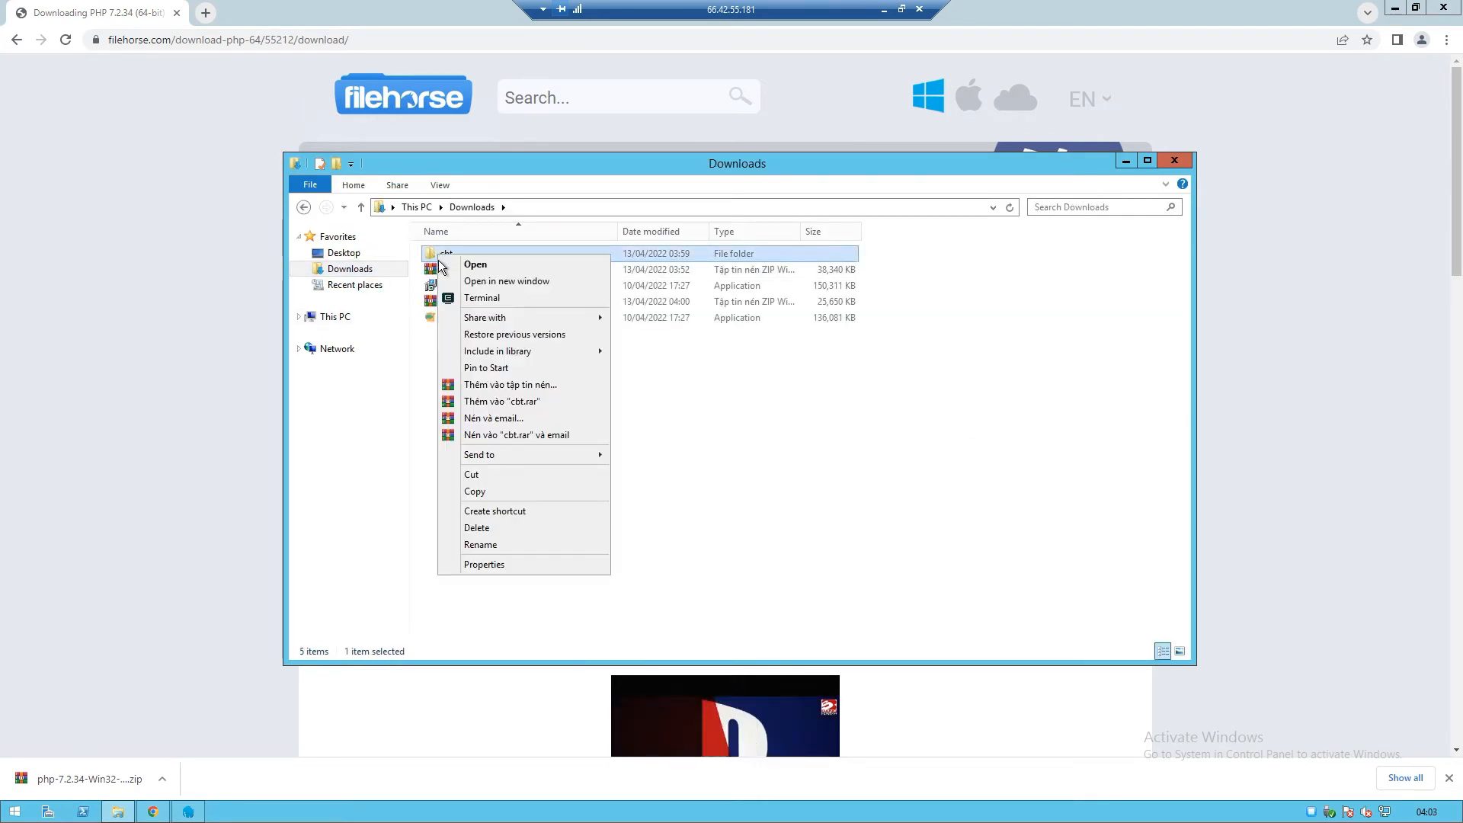
click(497, 491)
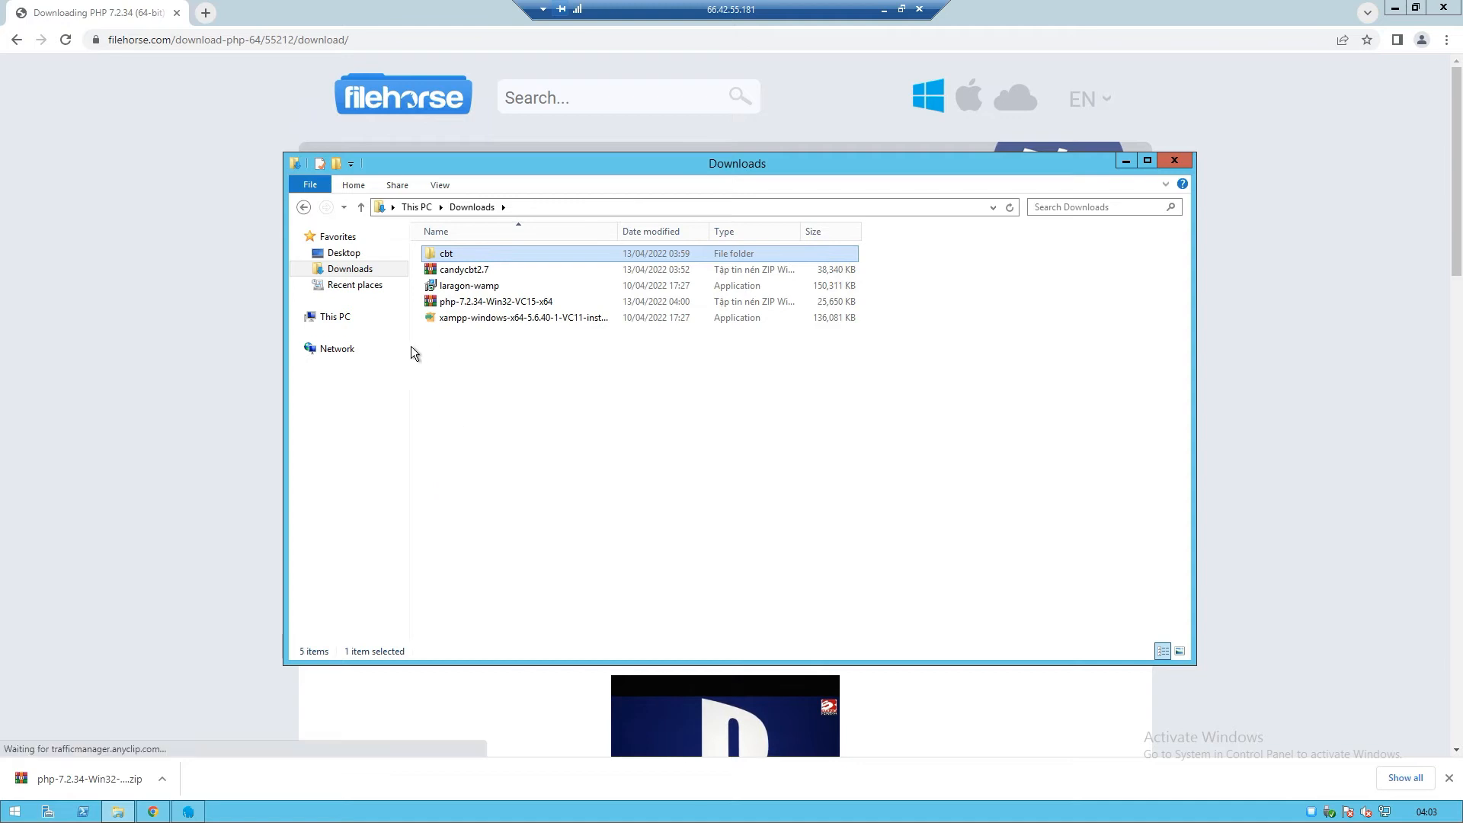
Paste cbt into C:\laragon\www beside index.php and open it to see its 28 items
click(300, 317)
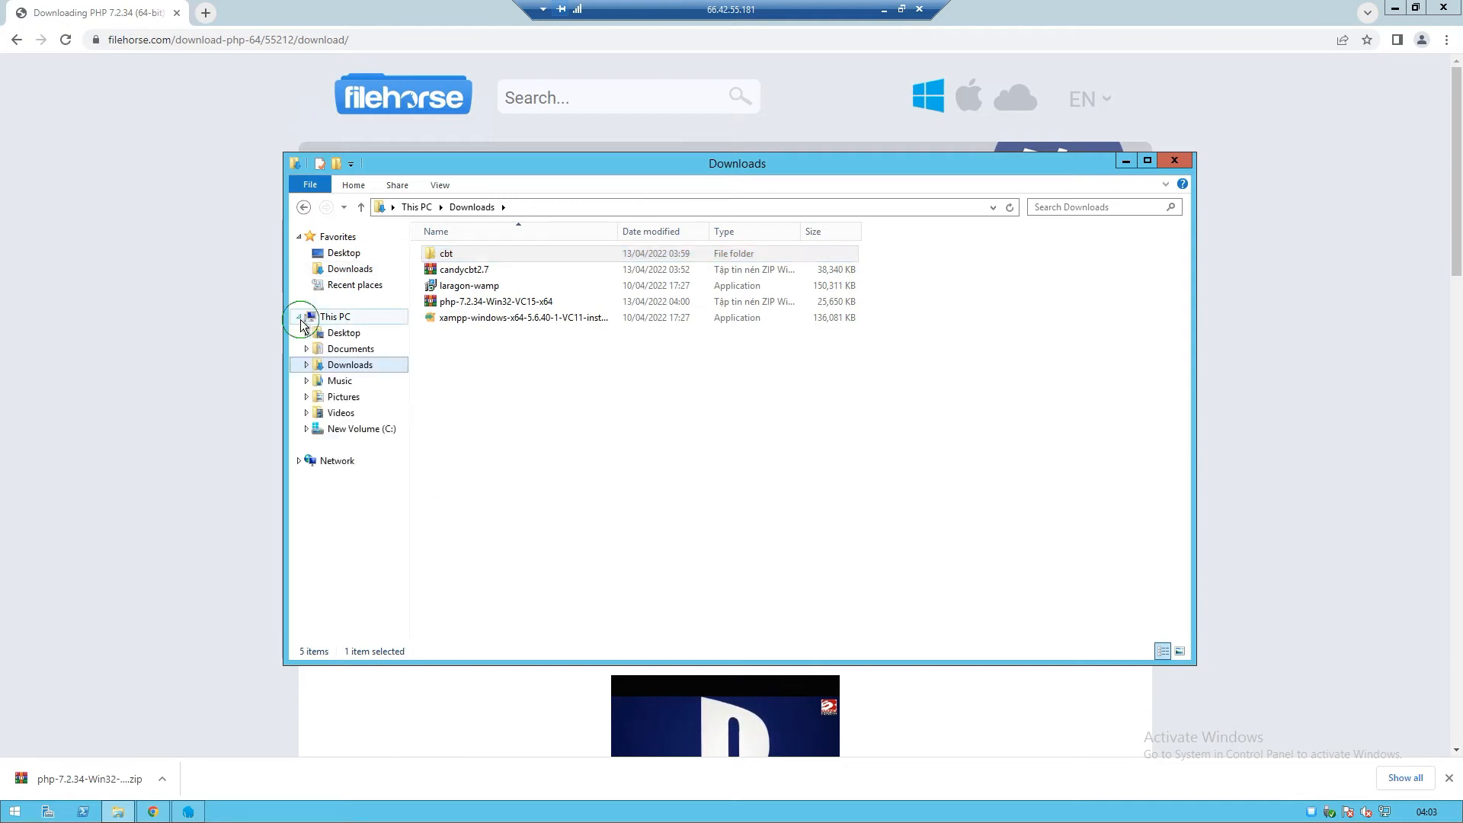
click(352, 431)
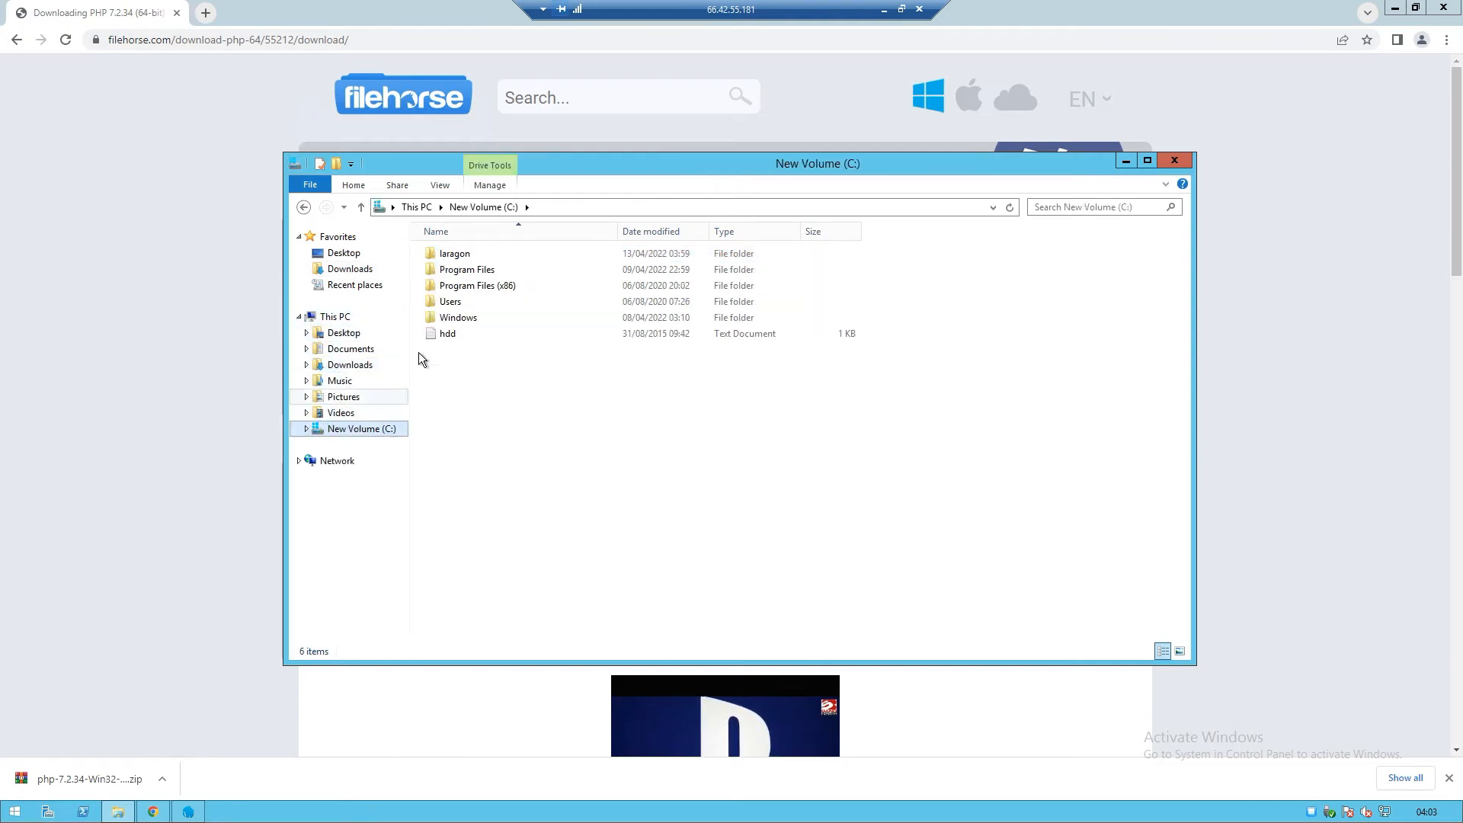
click(458, 261)
double_click(458, 262)
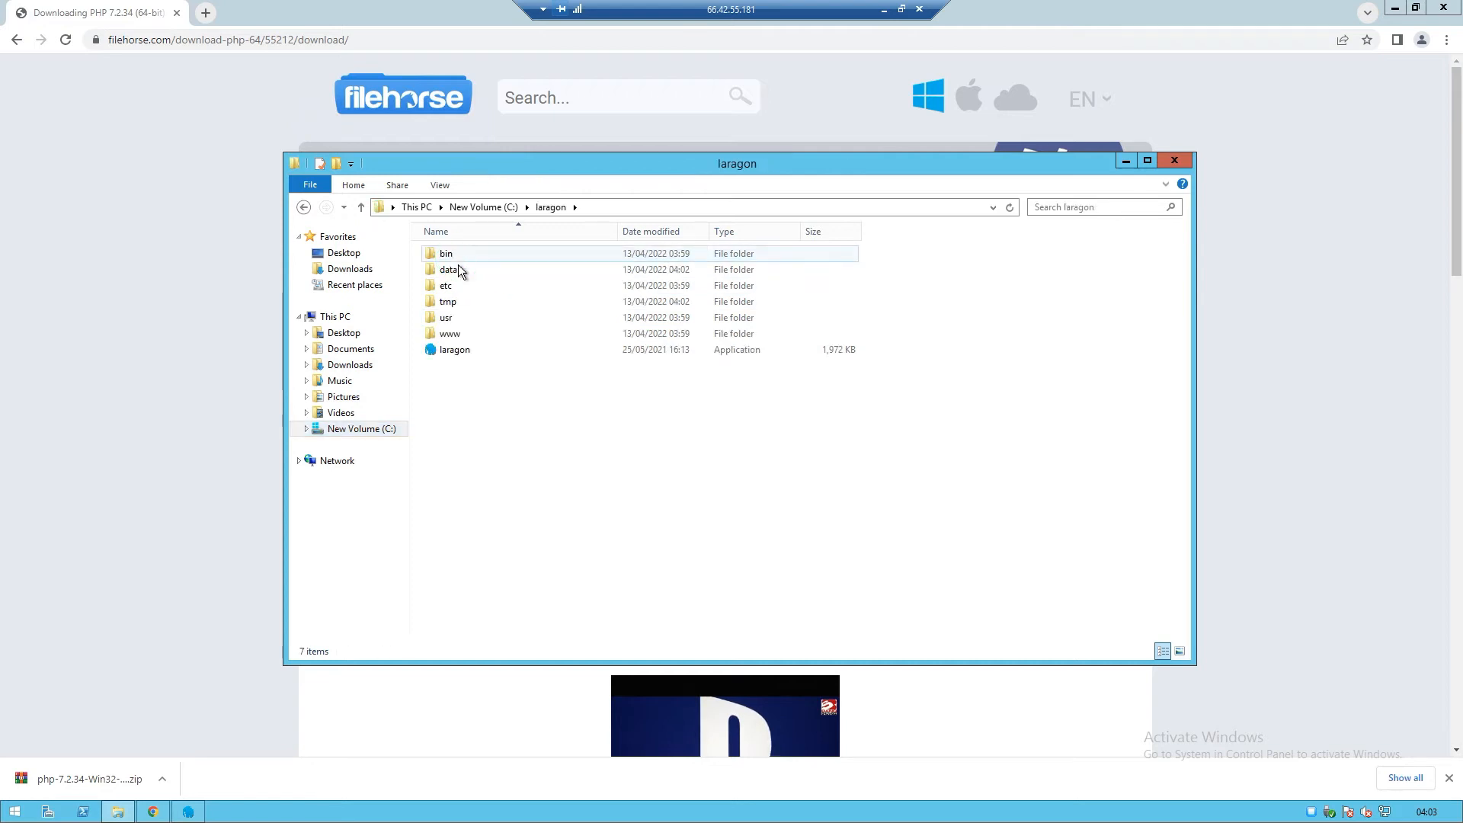
double_click(459, 335)
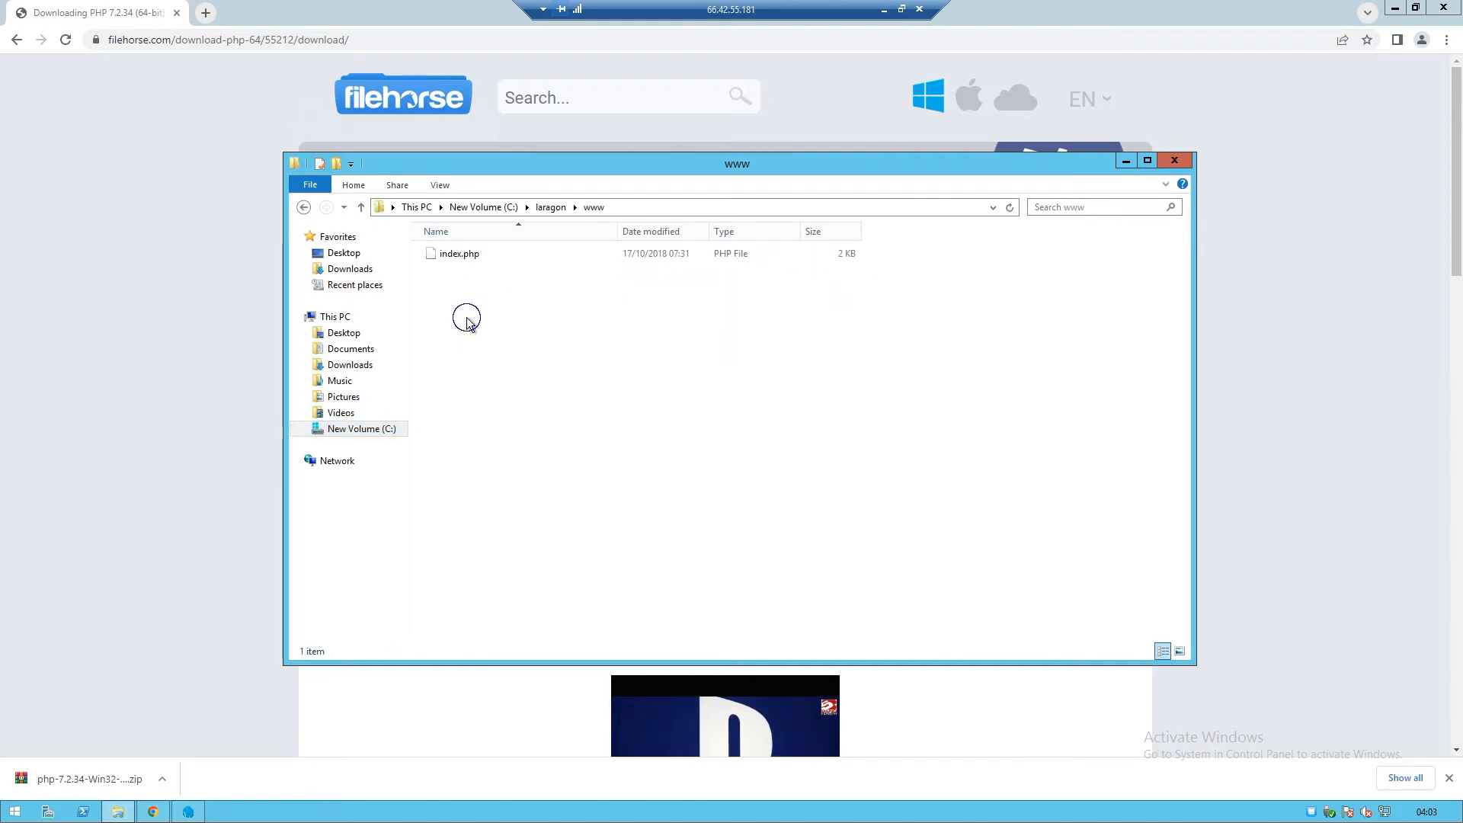
right_click(466, 320)
click(480, 420)
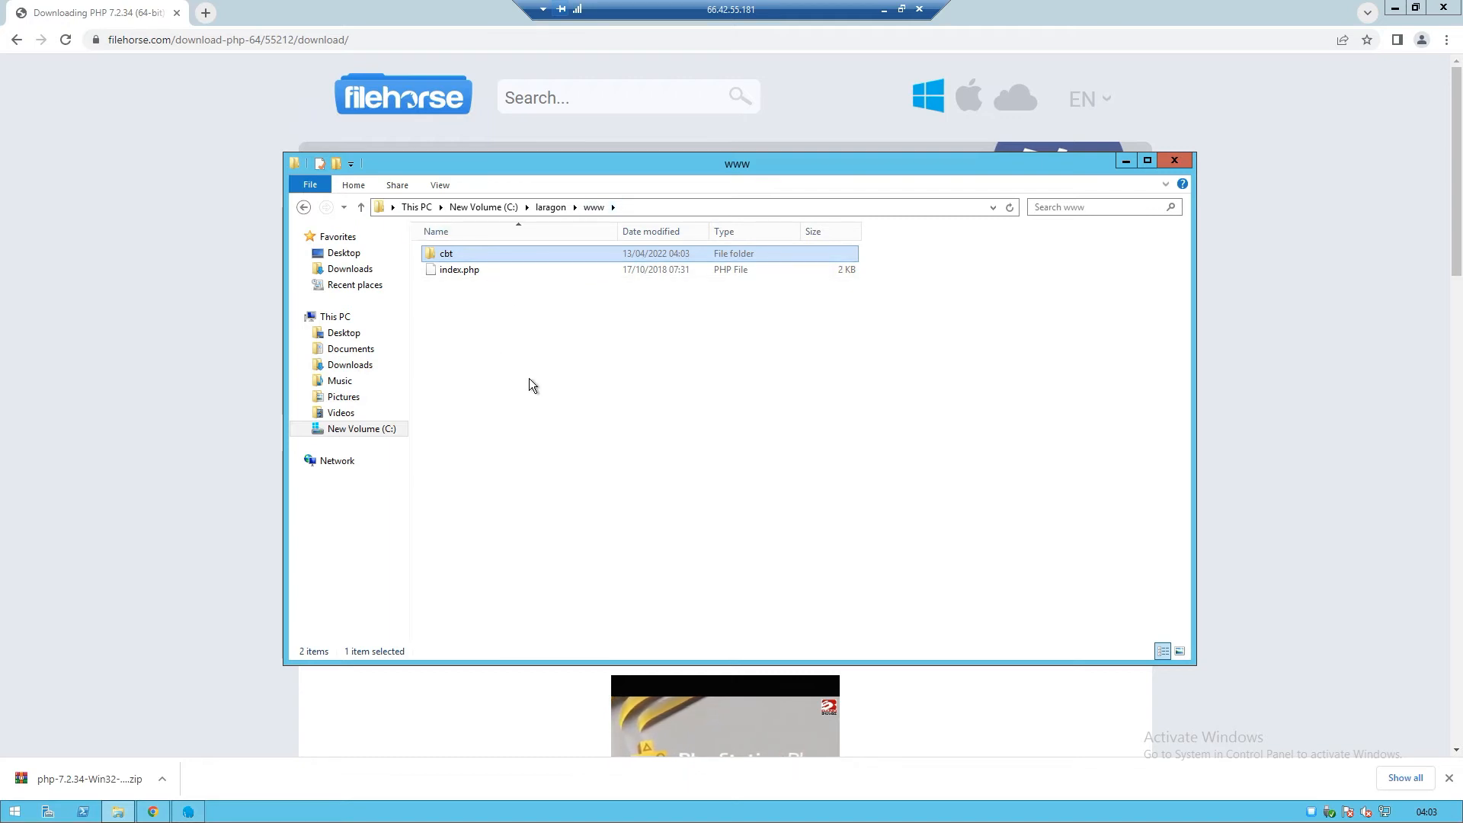
click(491, 272)
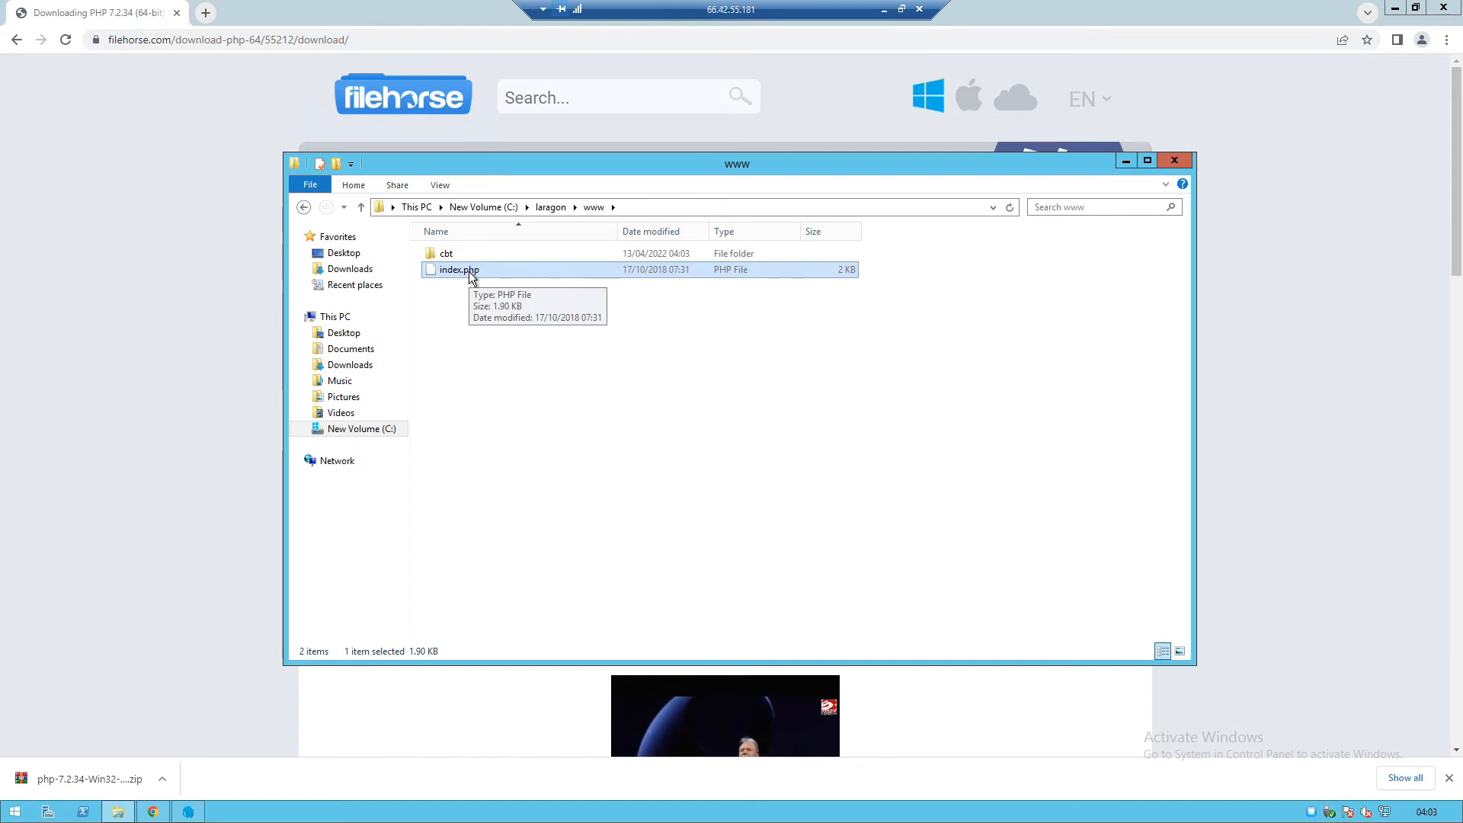
double_click(449, 257)
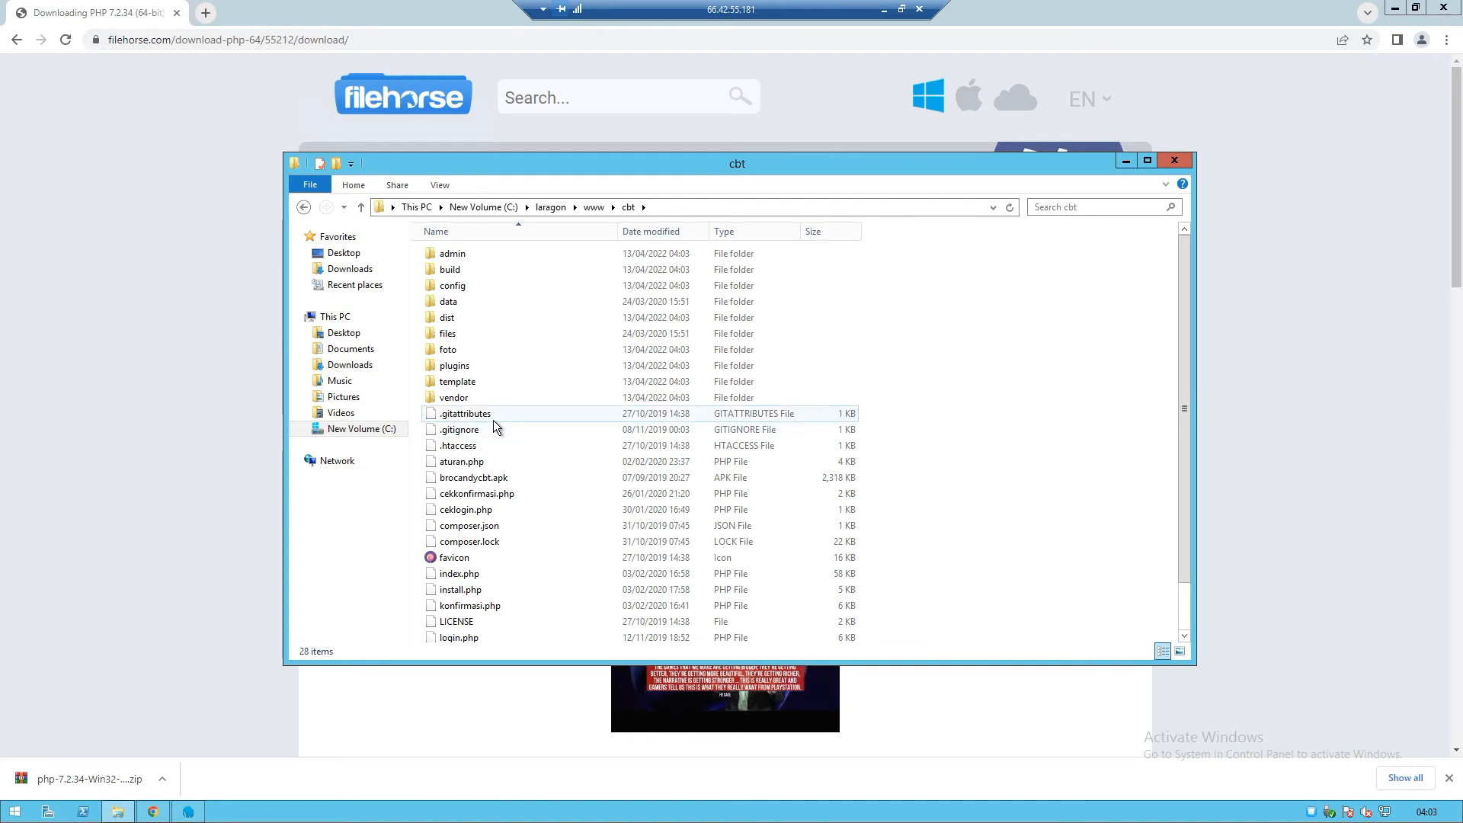
Close Explorer and load localhost/cbt in Chrome to reach the Candy CBT installer page
click(1174, 160)
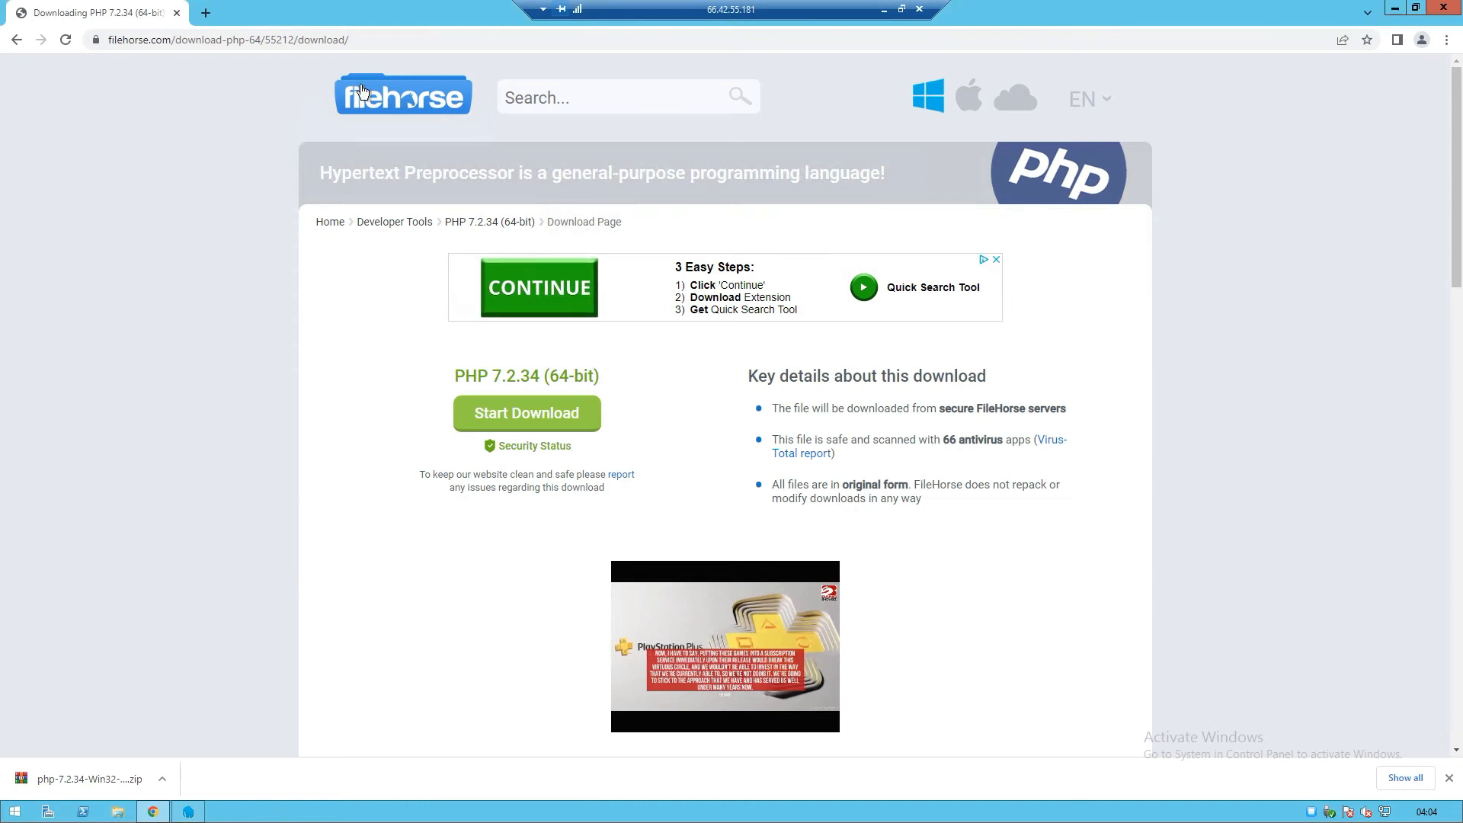
click(364, 41)
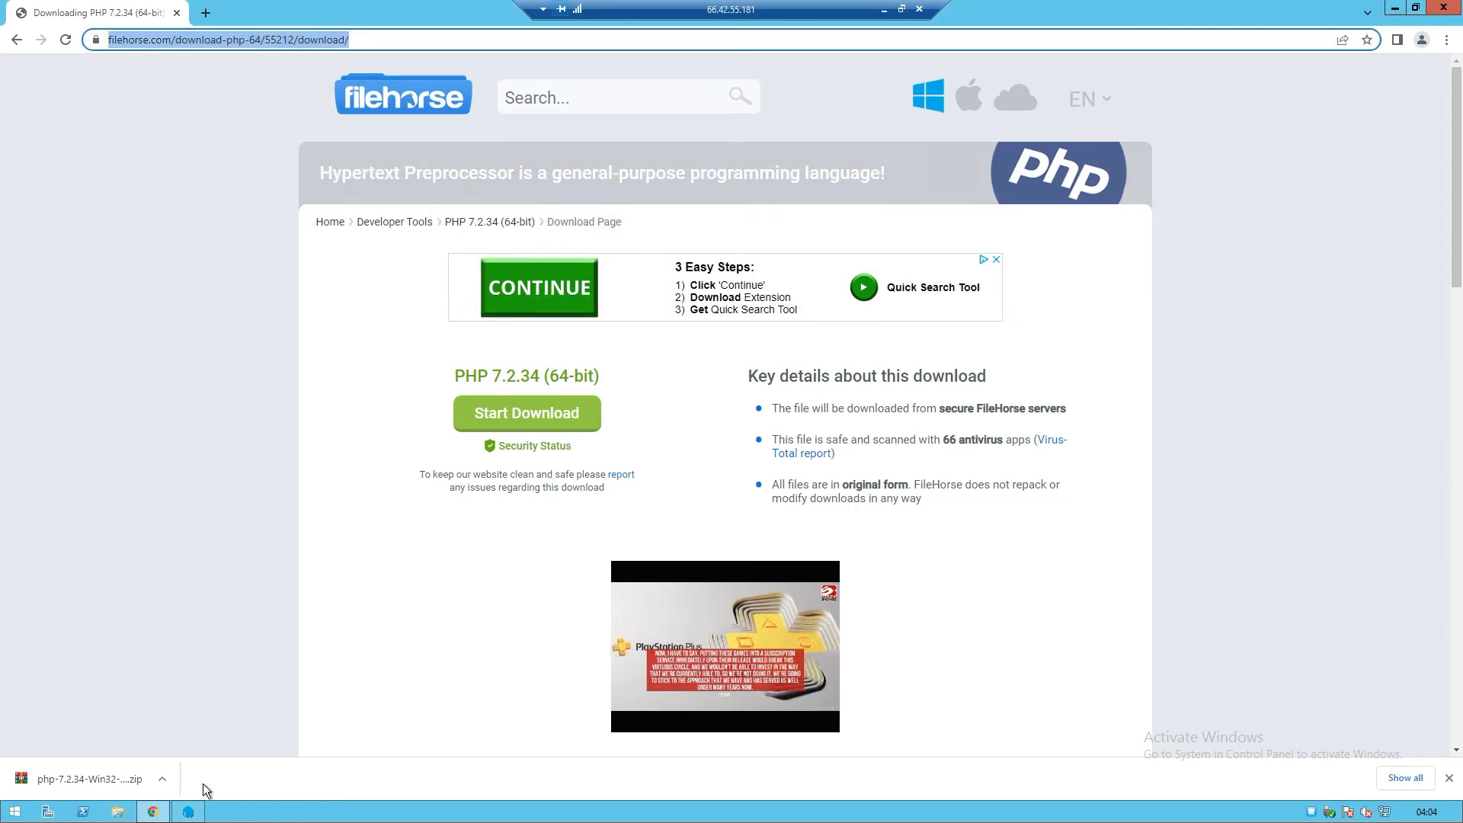
click(190, 812)
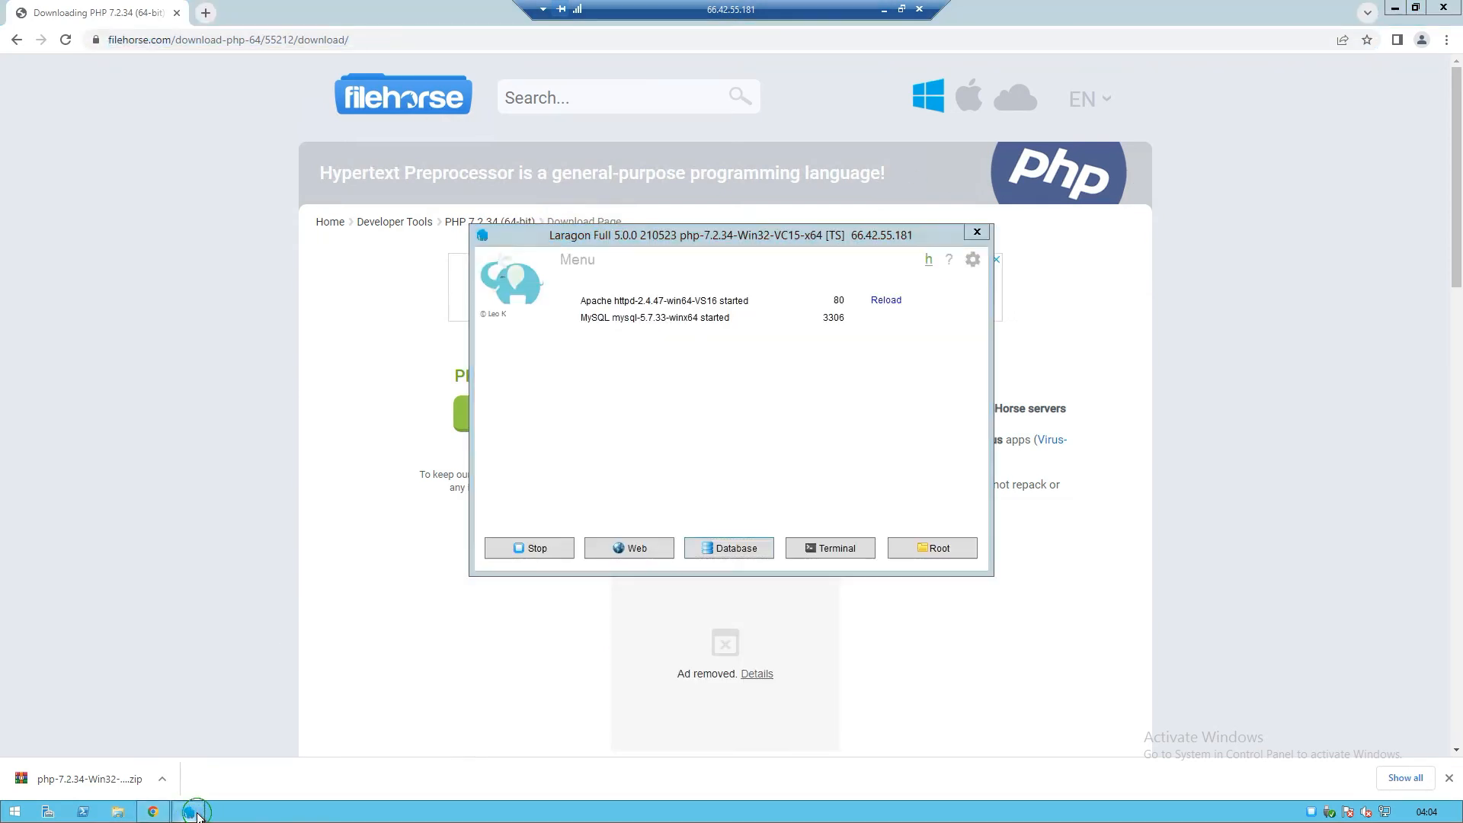
click(195, 813)
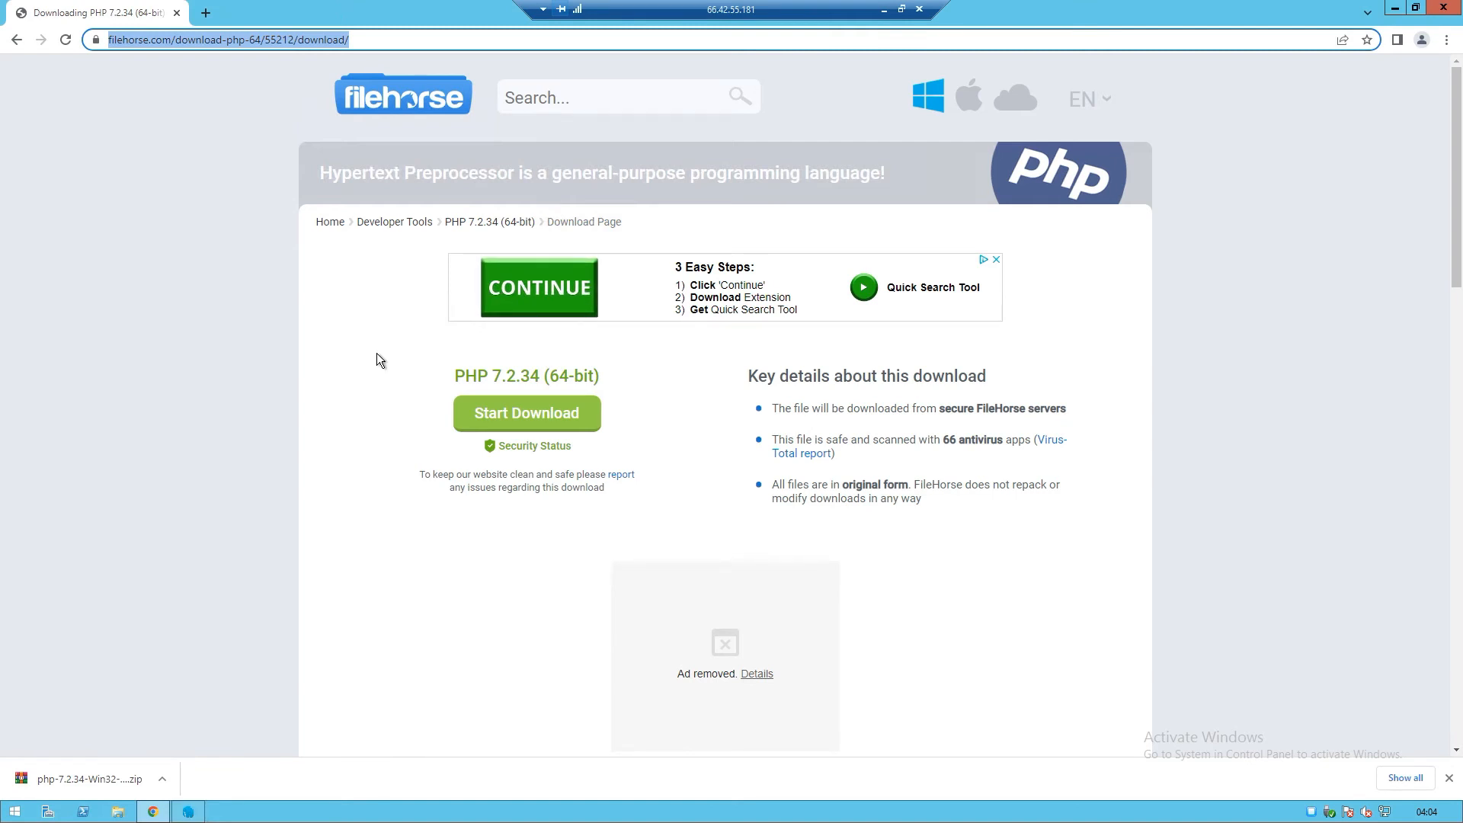
text(localhost)
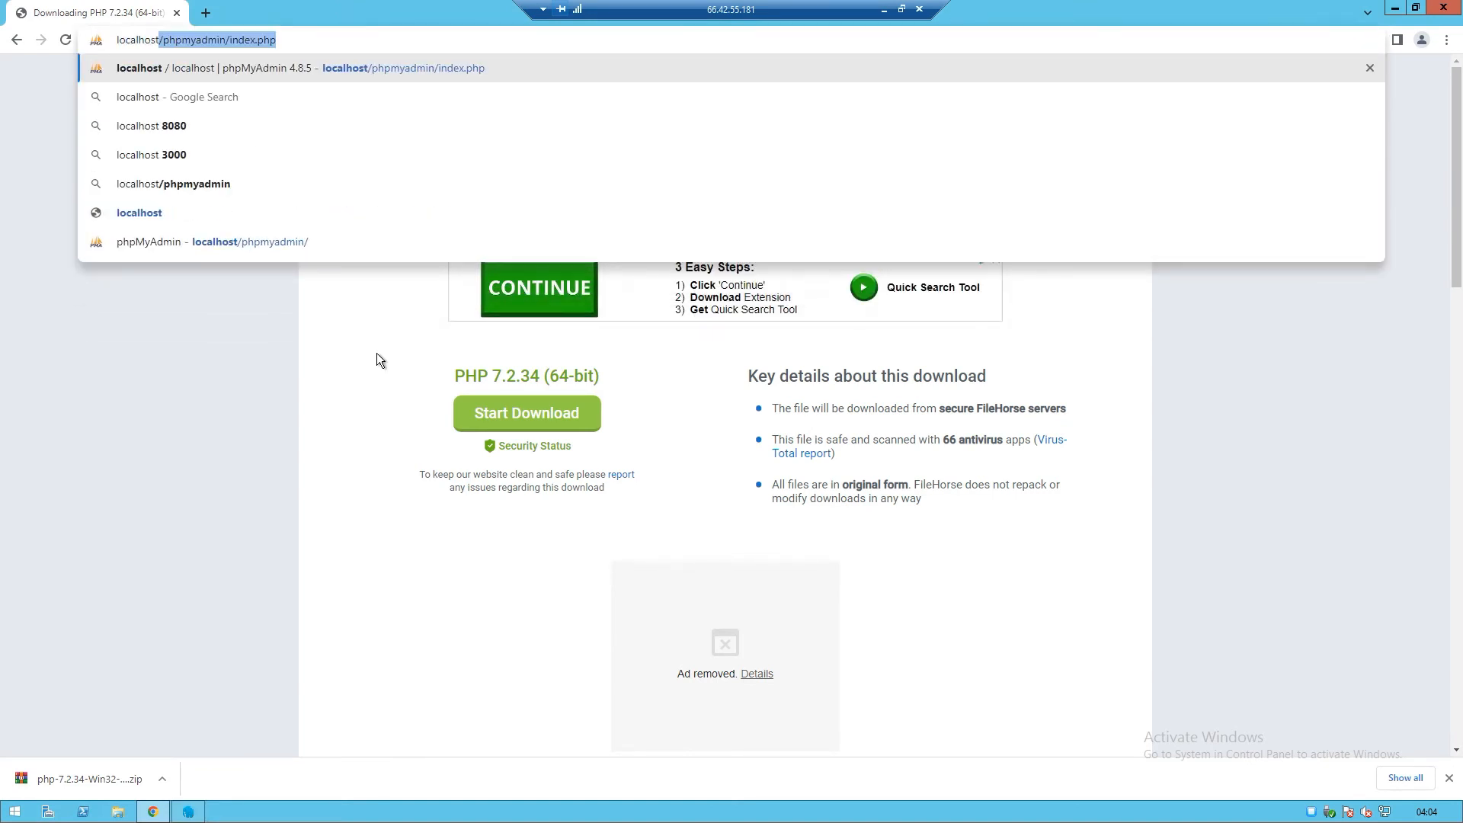
text(/)
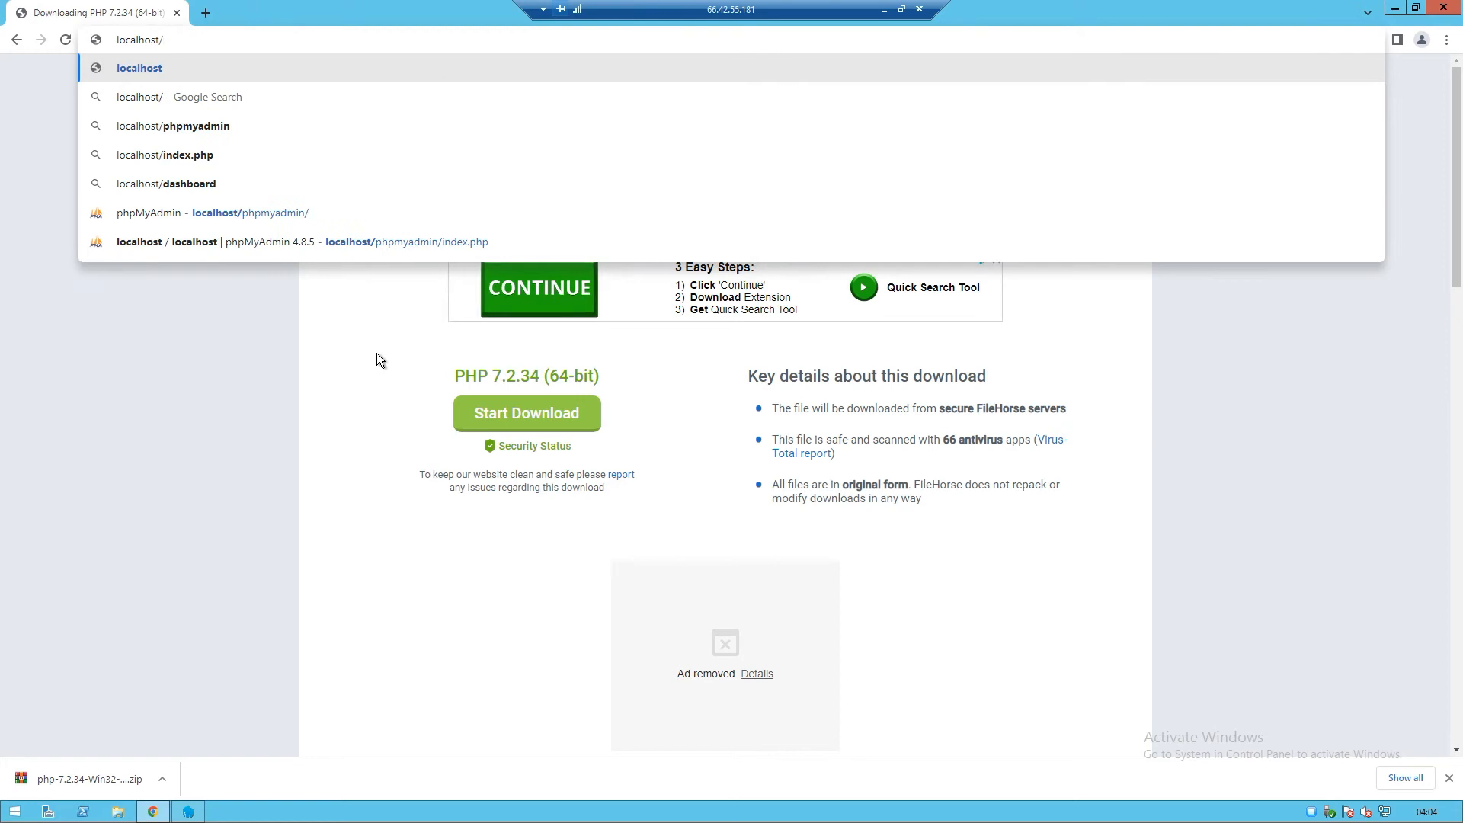
text(cbt)
key(Return)
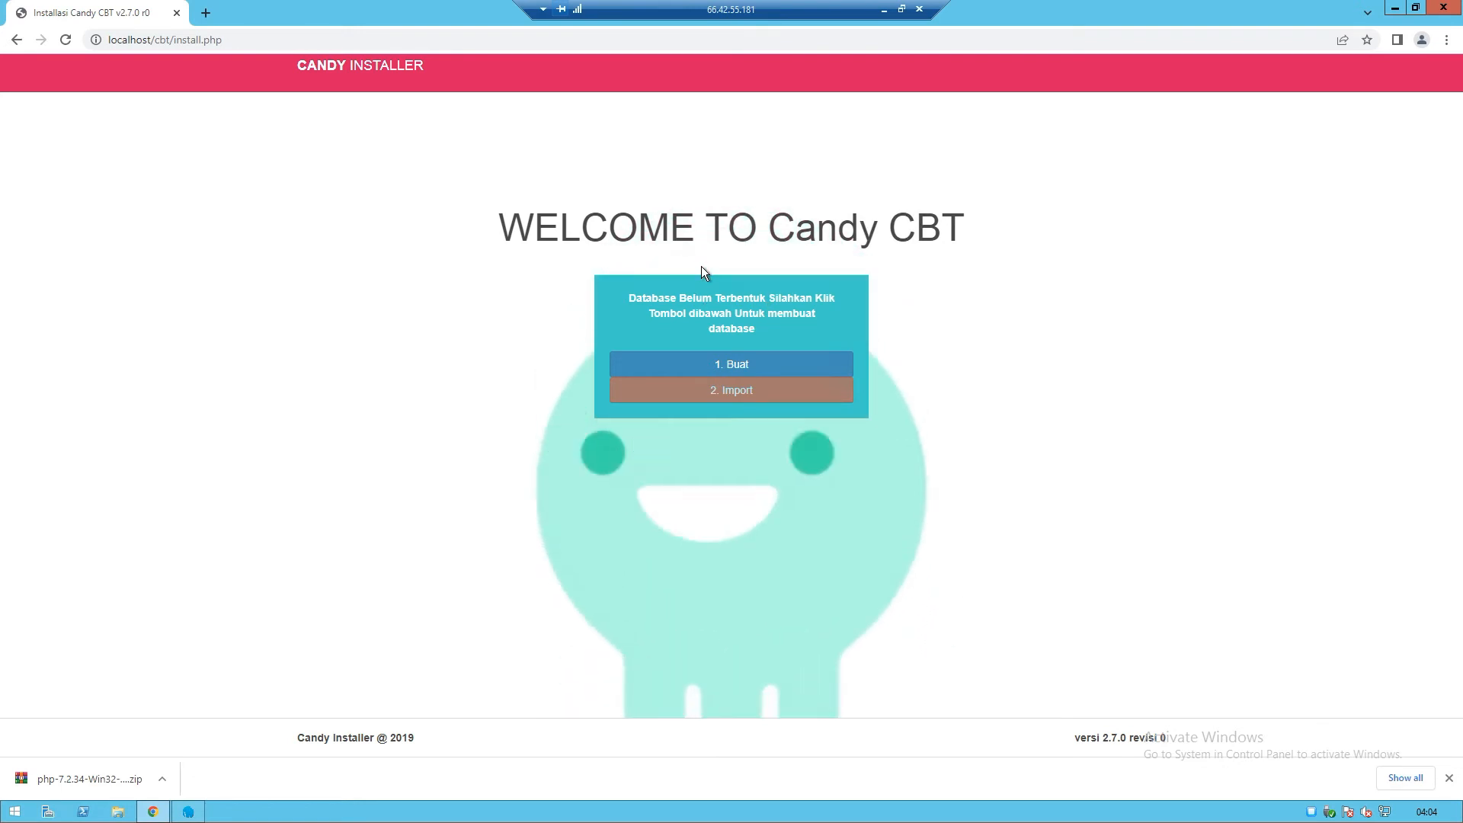
Run installer steps '1. Buat' and '2. Import' to create and fill the Candy CBT database
click(732, 364)
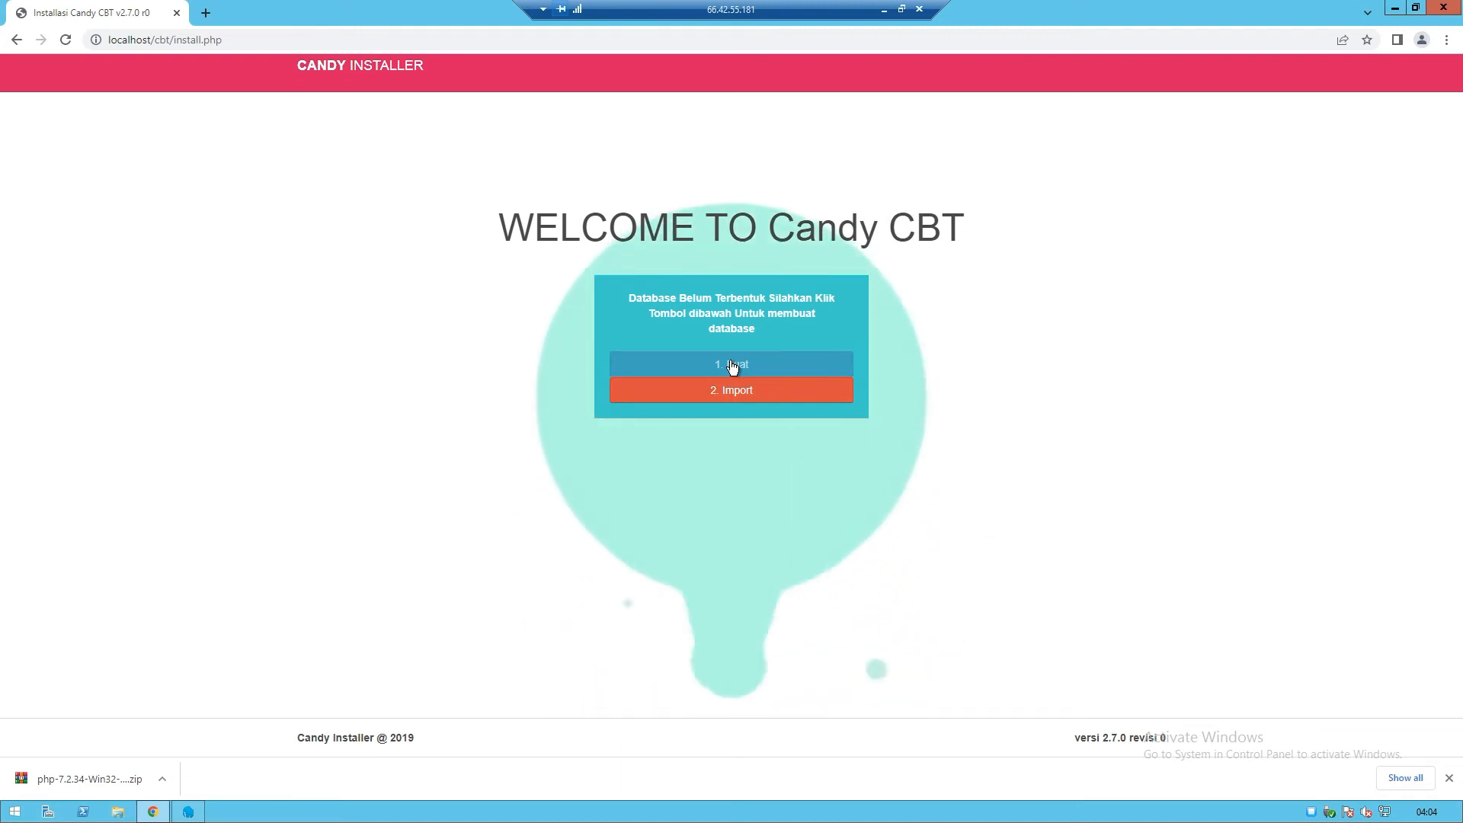
click(729, 391)
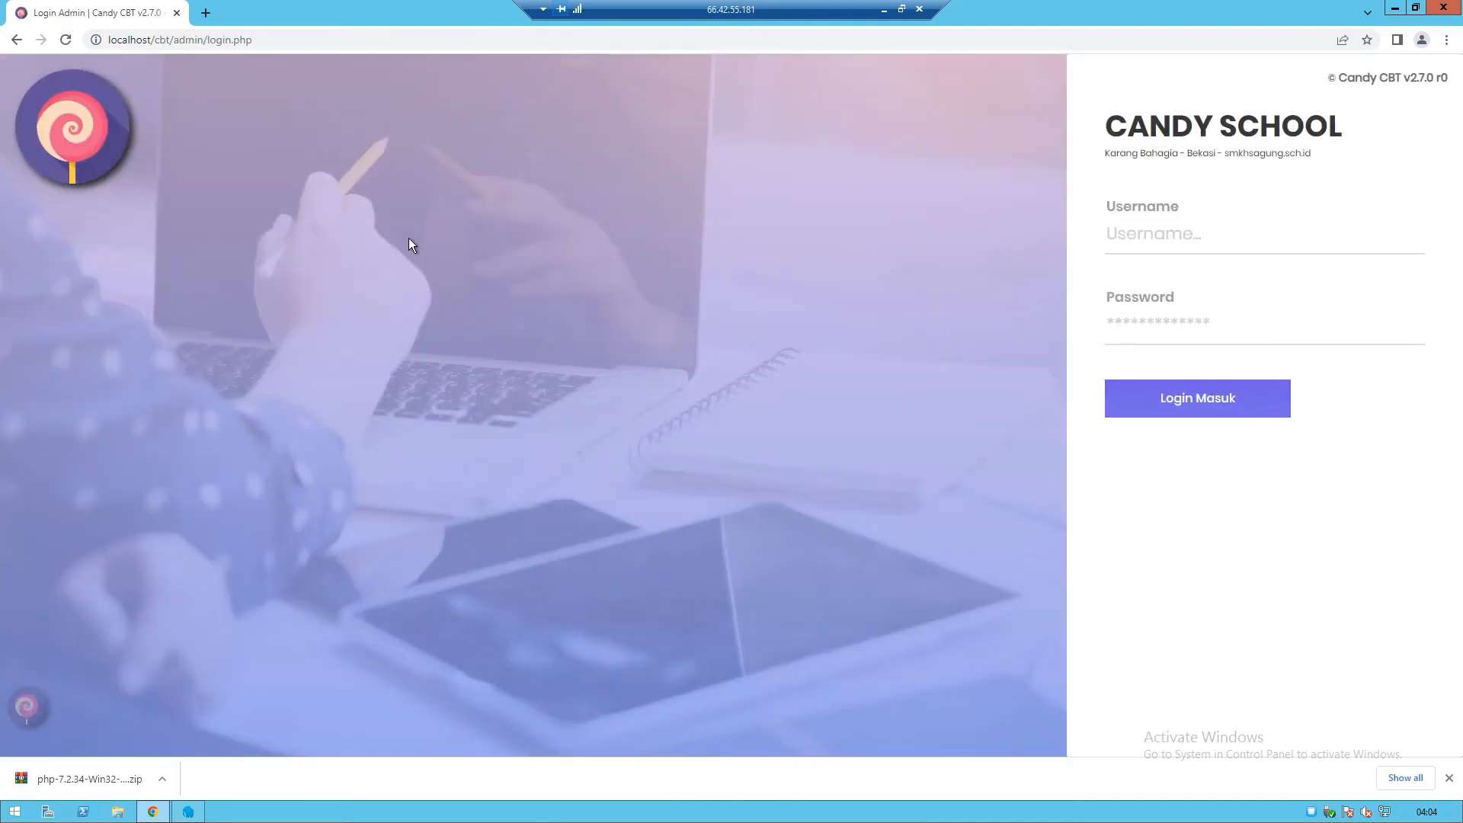
Sign in to the admin dashboard with the admin username and password, declining password saving
click(1124, 244)
text(adm)
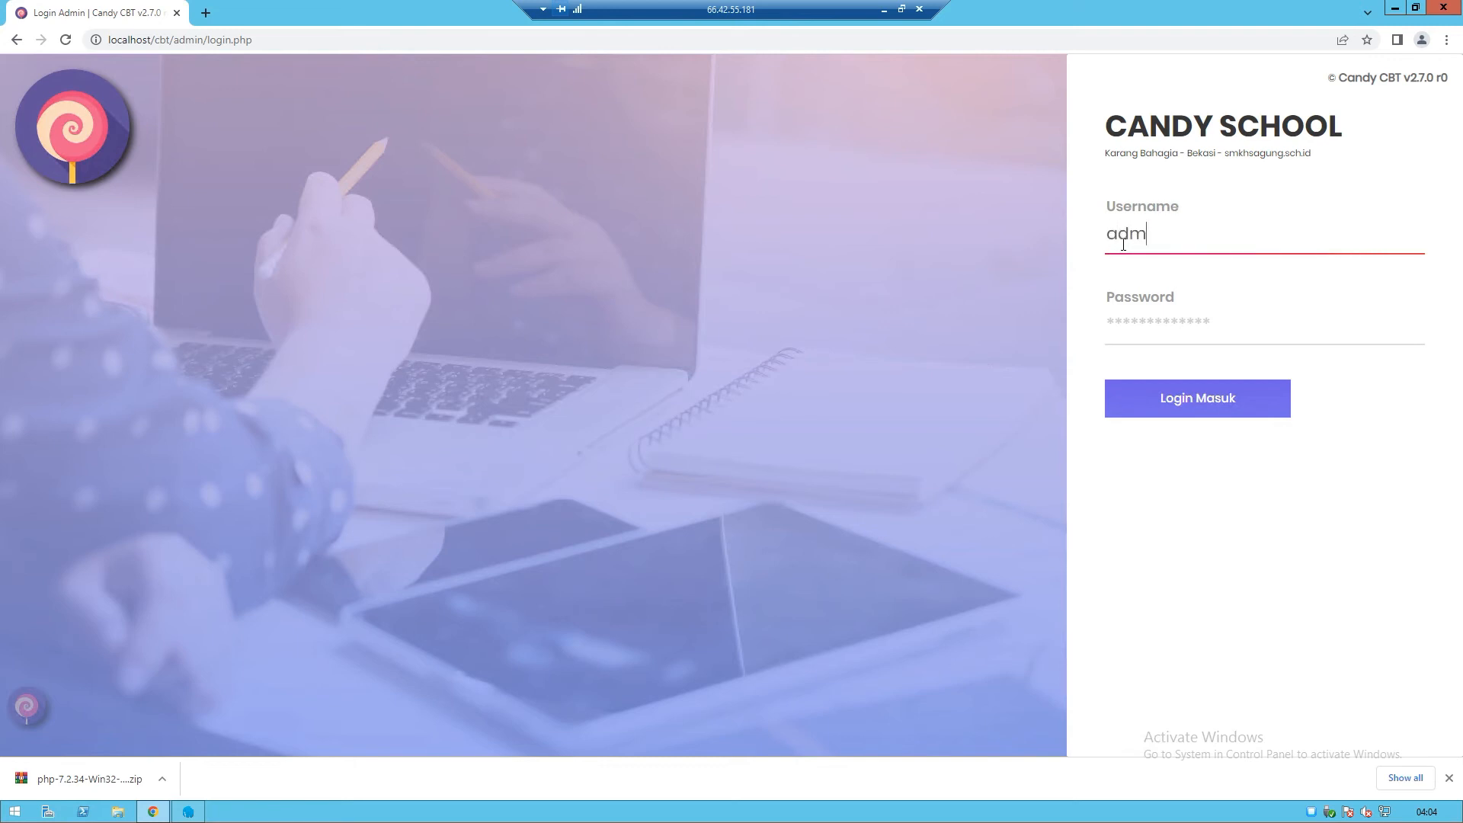
text(in)
key(Tab)
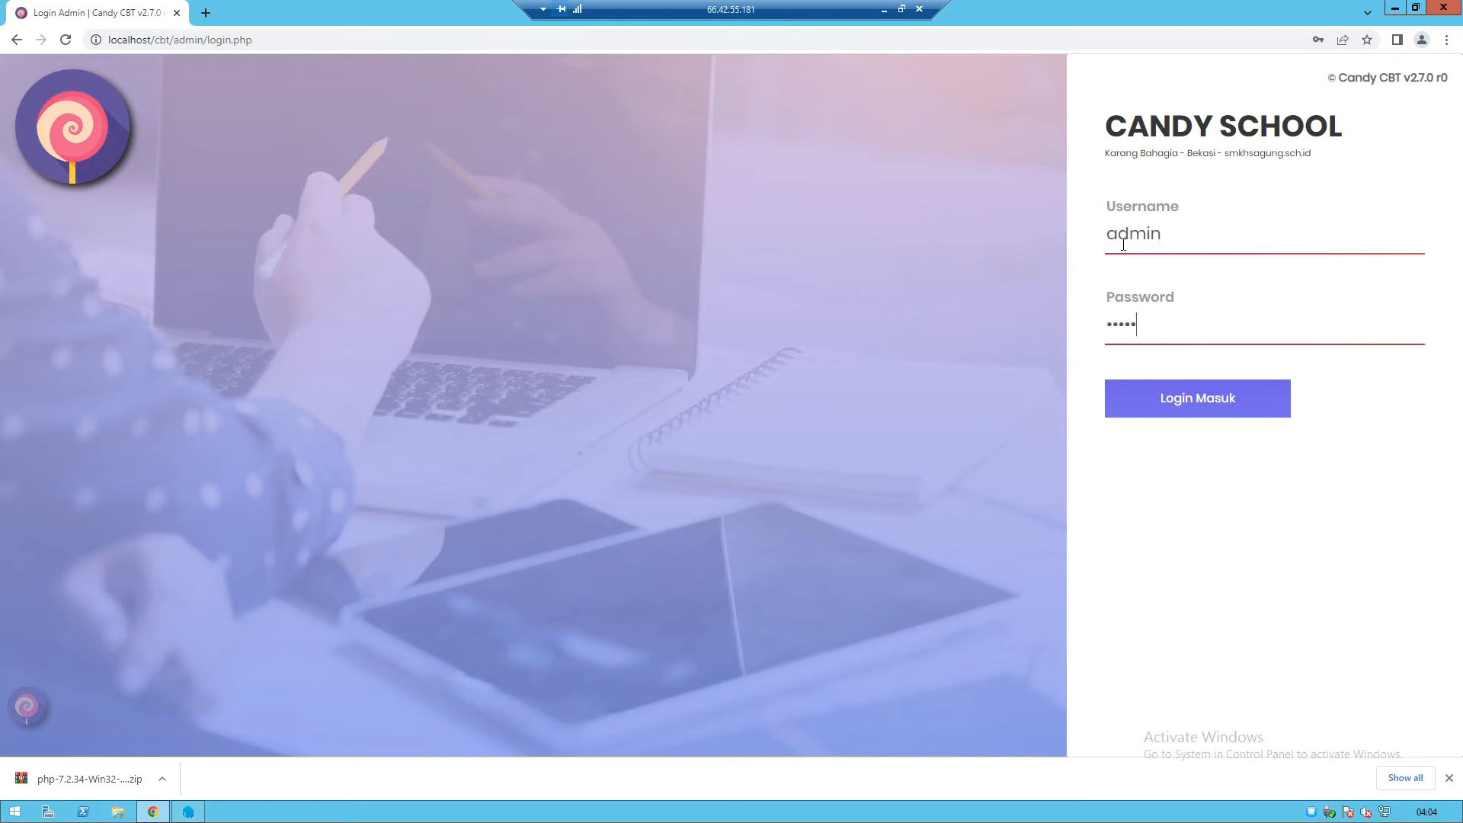
click(1192, 409)
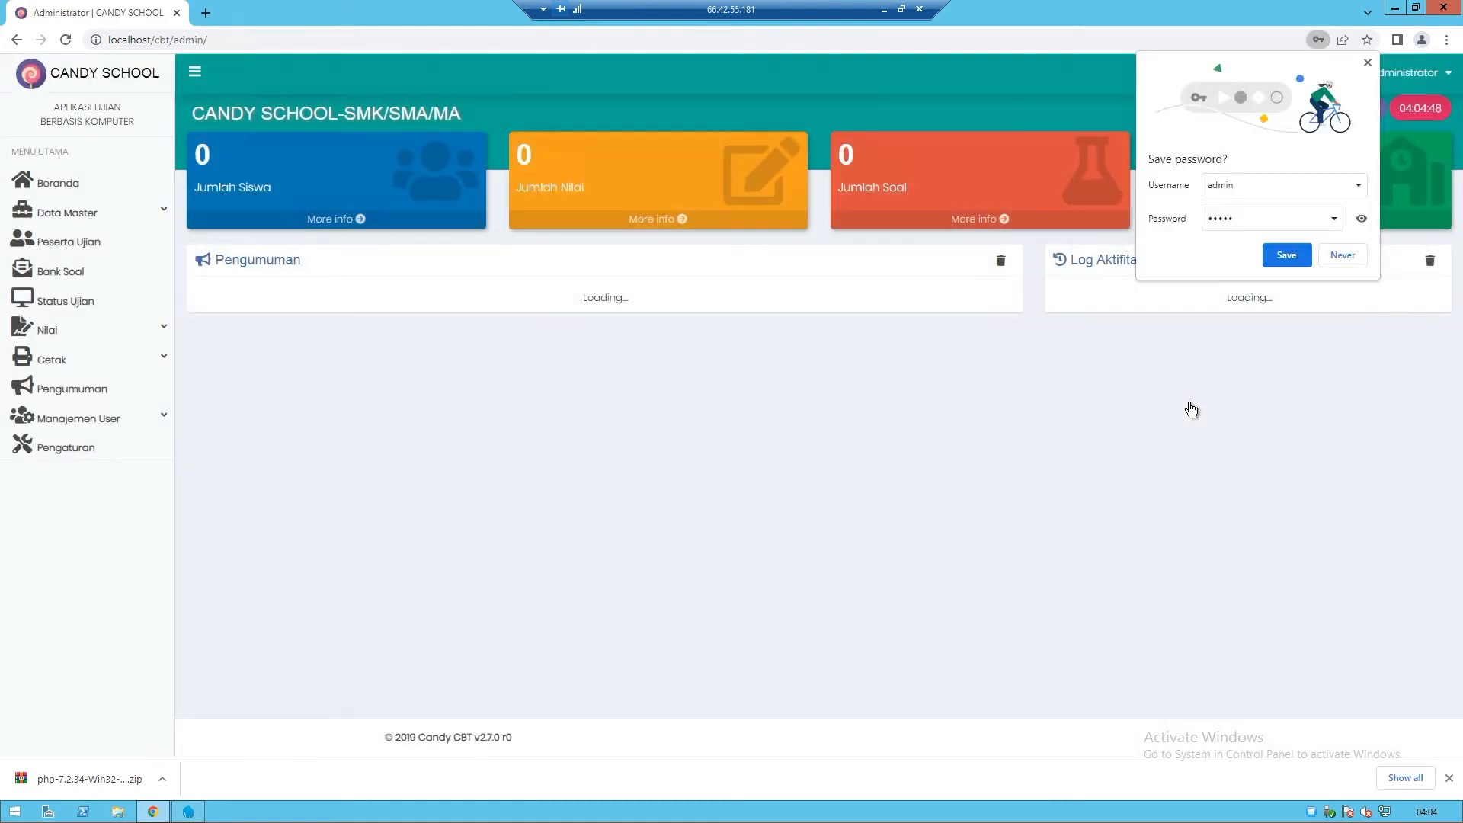
click(1340, 258)
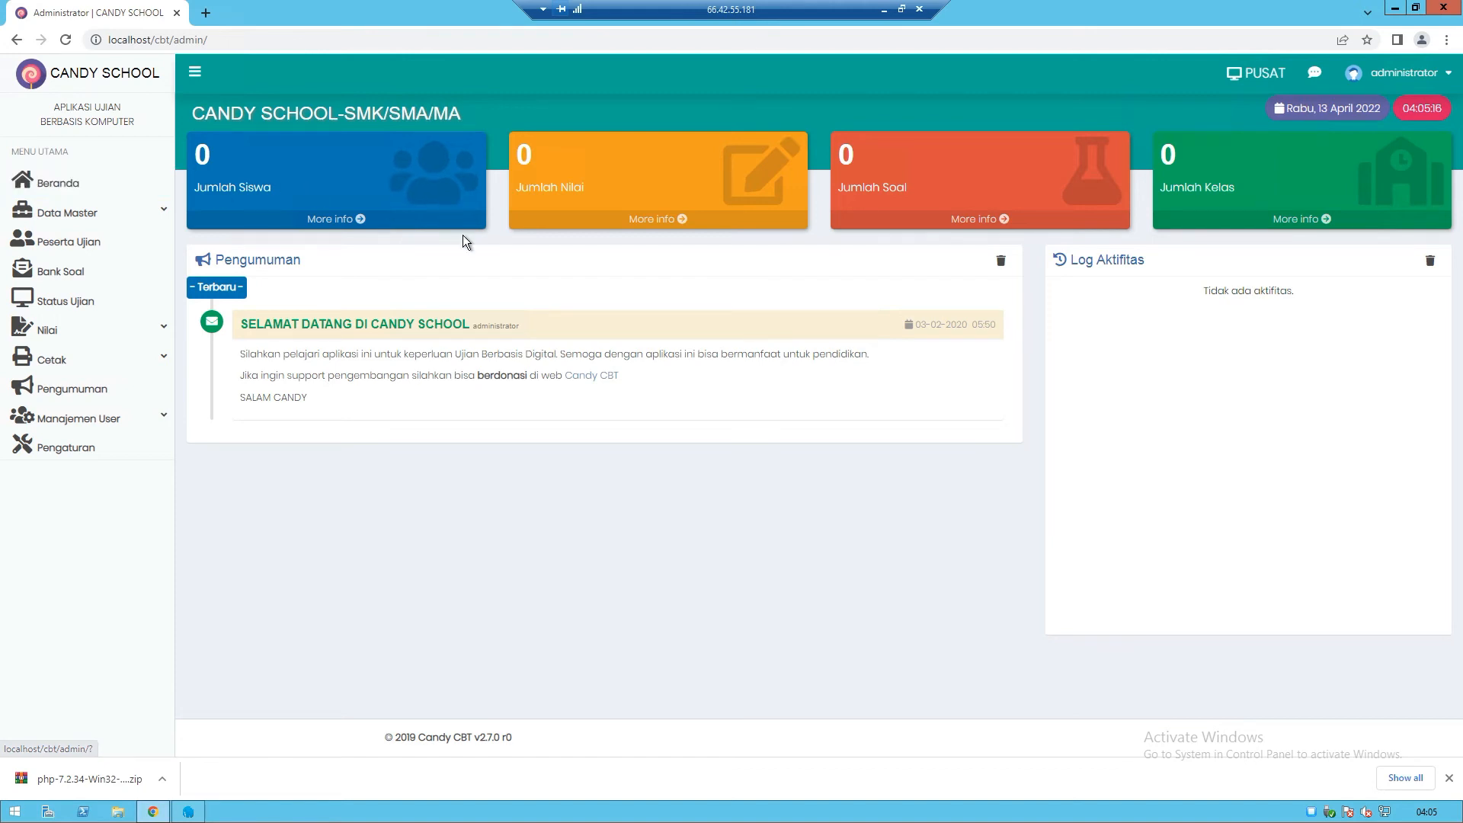
Log out through the administrator menu's Keluar and close Chrome on the server
click(1416, 85)
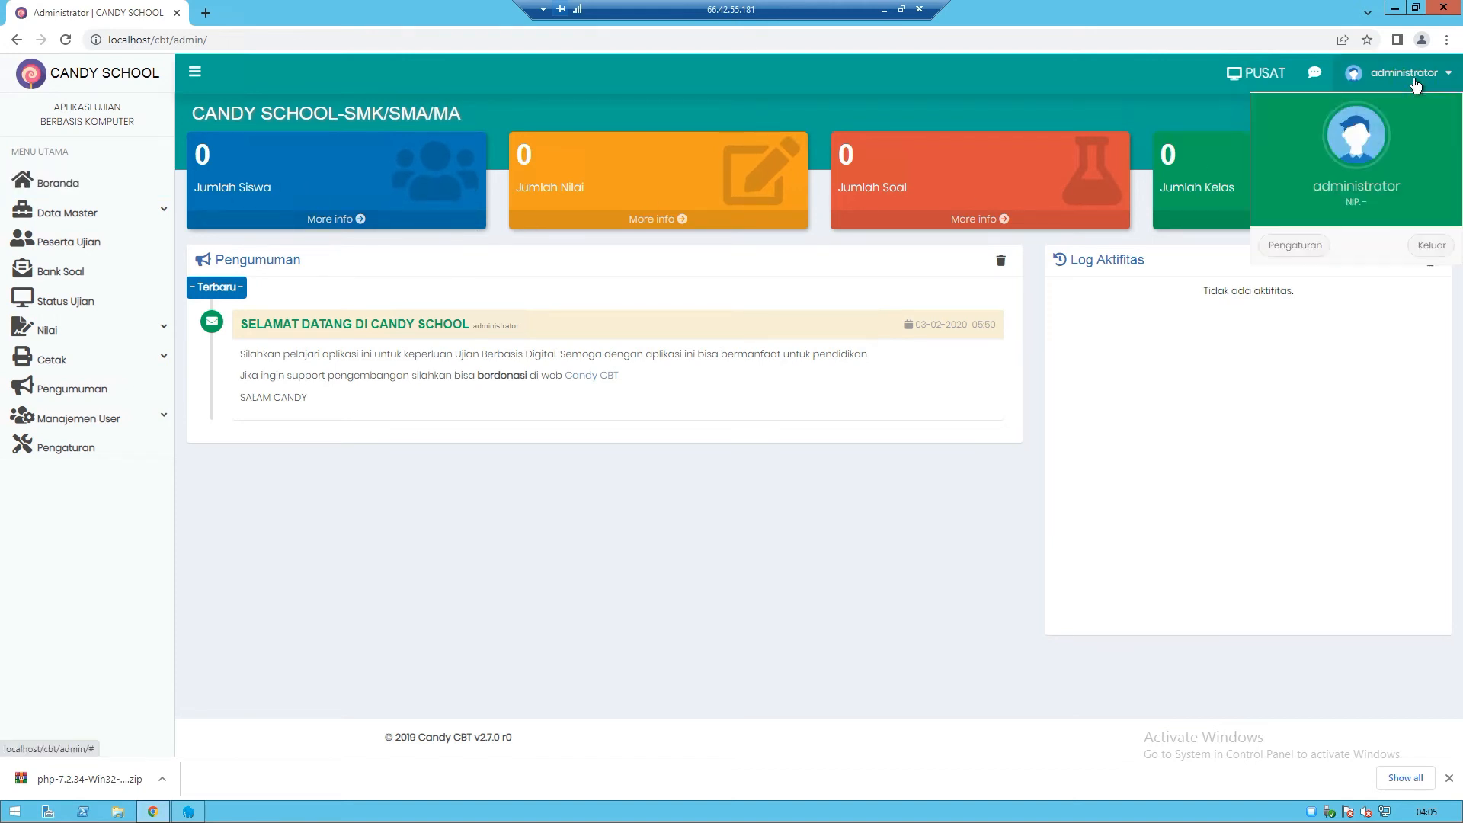
click(1433, 245)
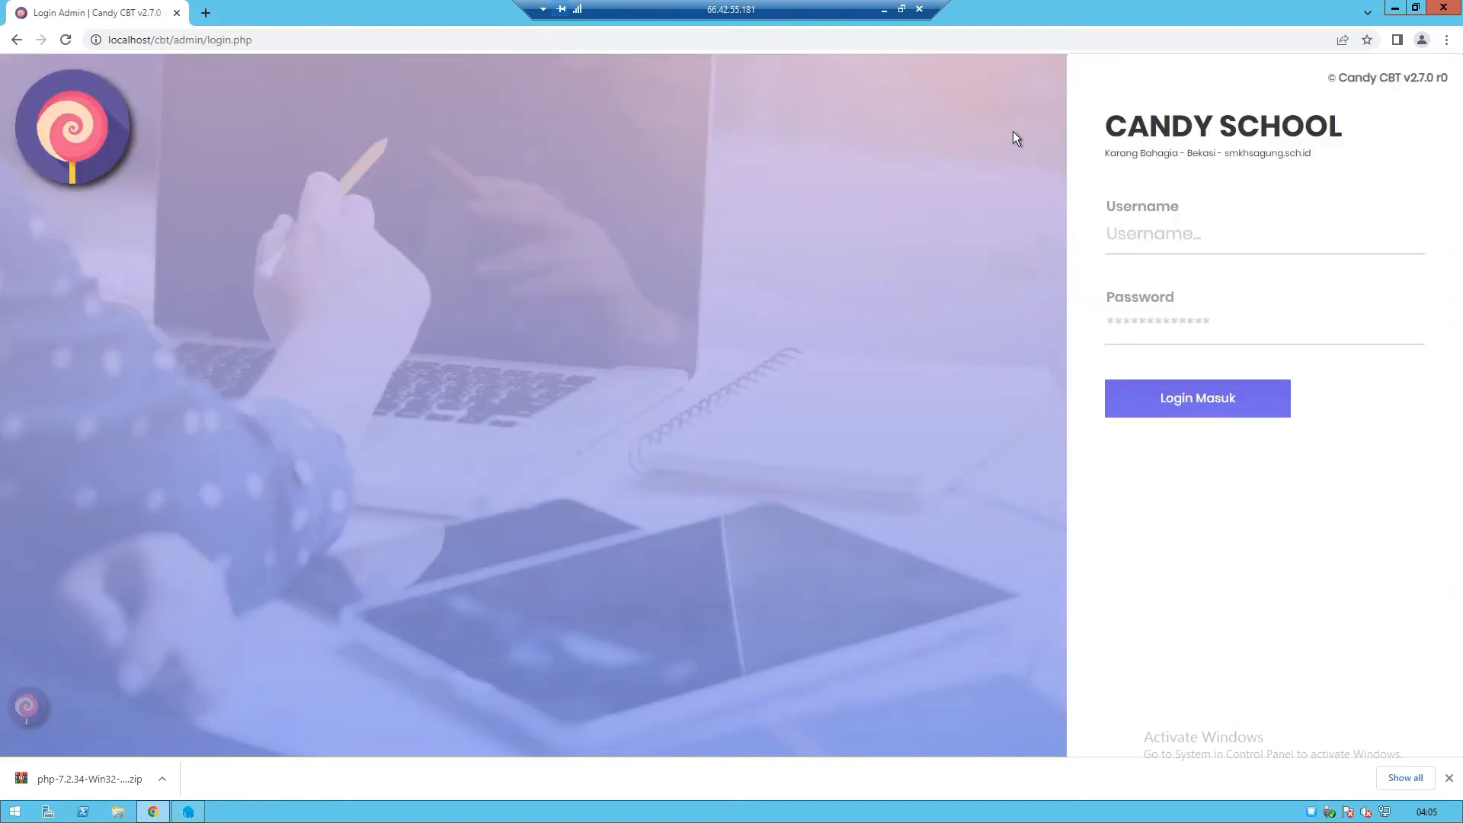
click(1443, 9)
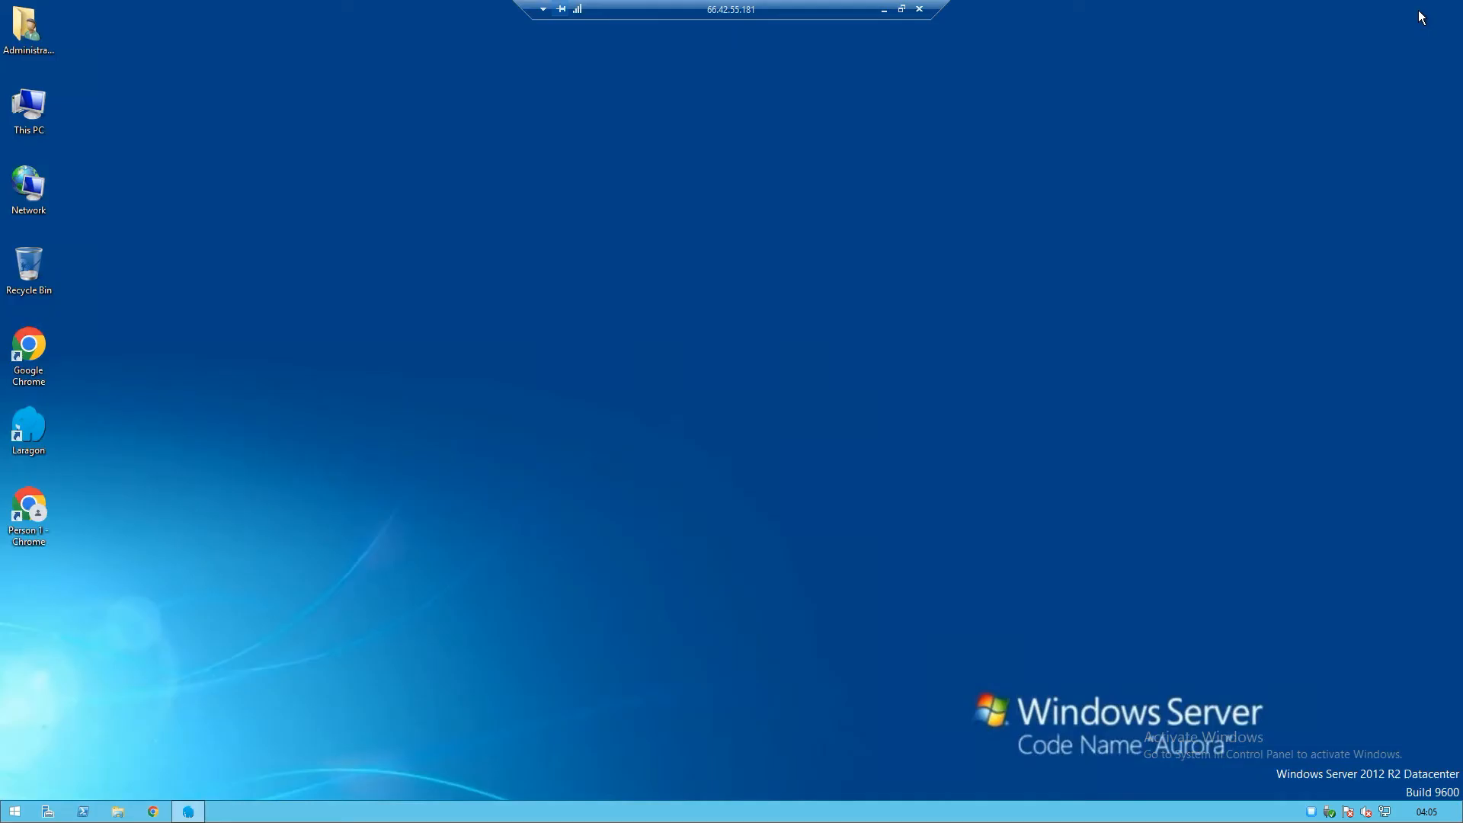
Bring Laragon back, move it to the upper right, and restore the RDP session to windowed mode
click(191, 811)
drag(727, 230, 976, 112)
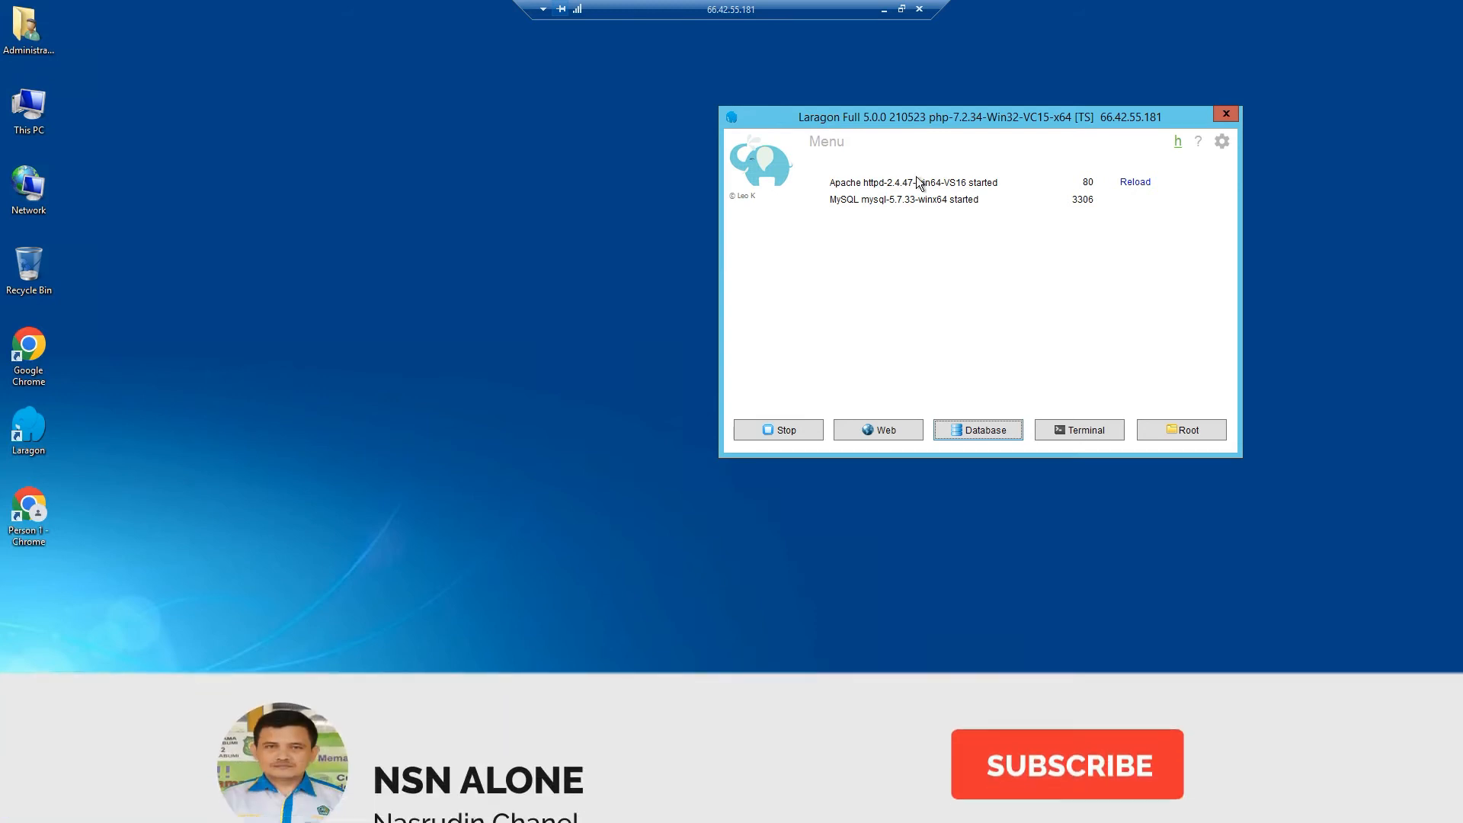
click(902, 9)
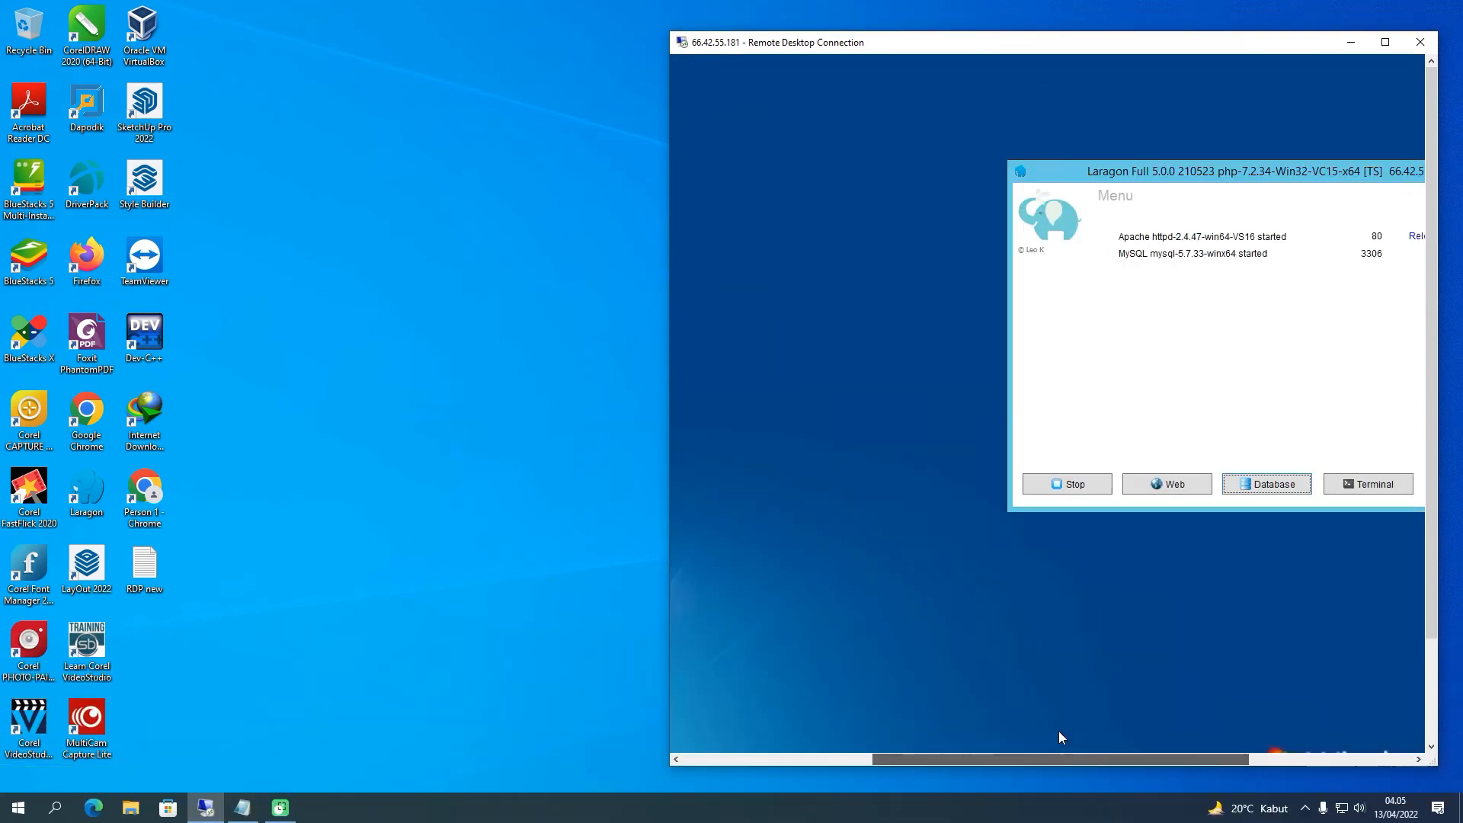
Reposition Laragon and the RDP scrollbar until Apache on port 80 and MySQL on 3306 are fully visible
drag(1059, 732, 1081, 730)
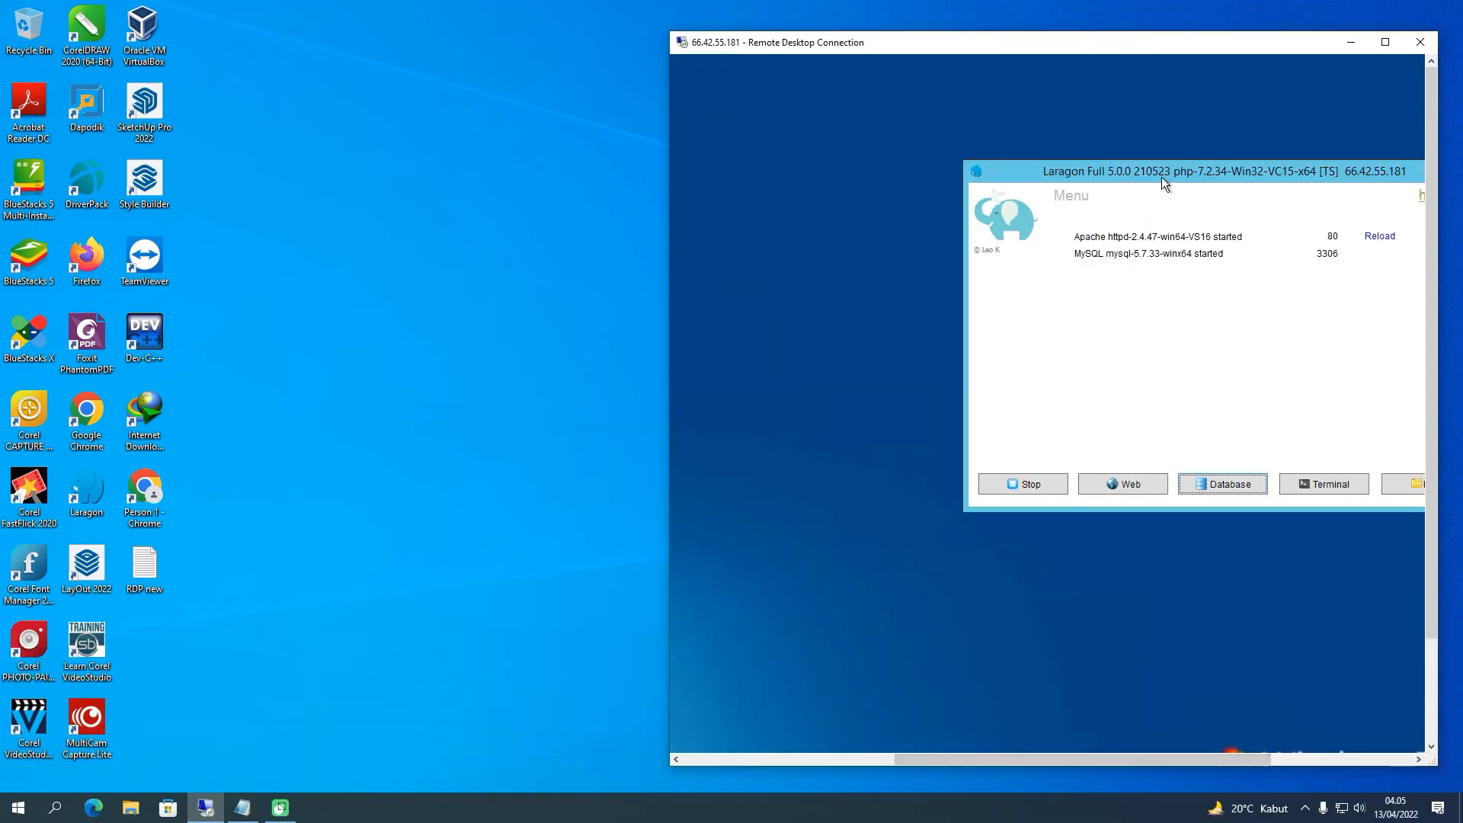
drag(1162, 177, 908, 171)
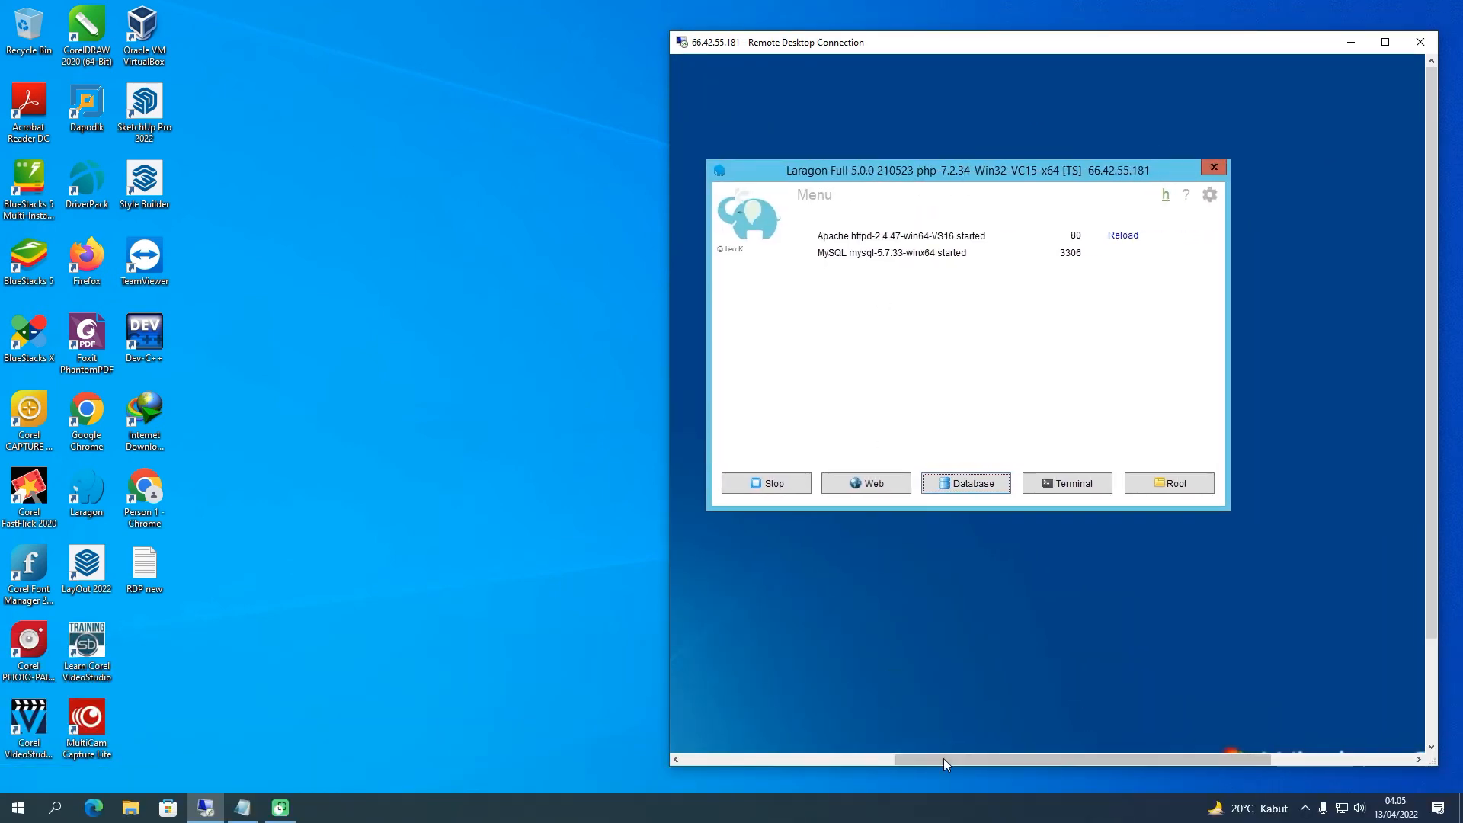
drag(944, 757, 834, 757)
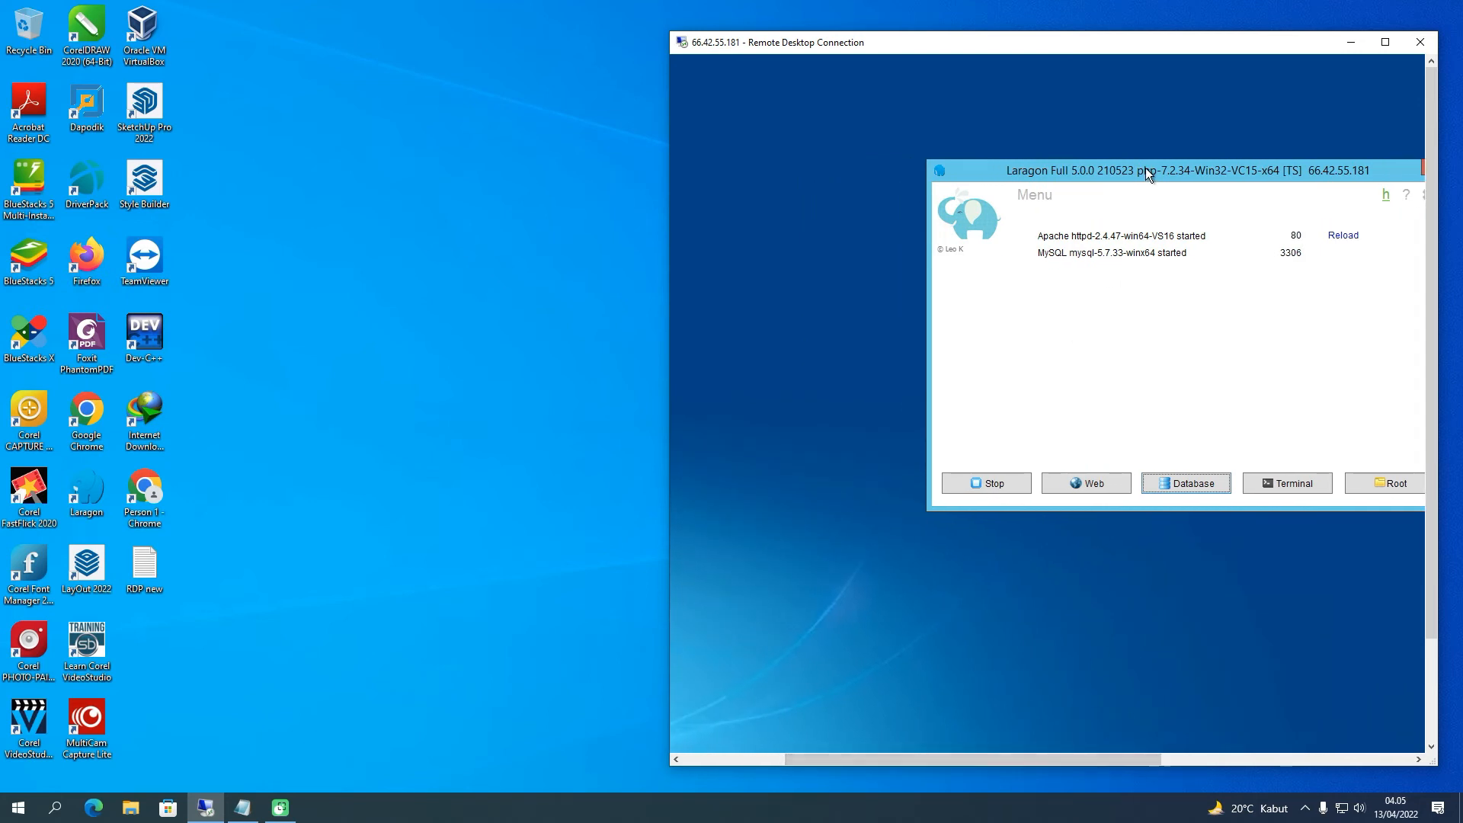
drag(1145, 171, 936, 175)
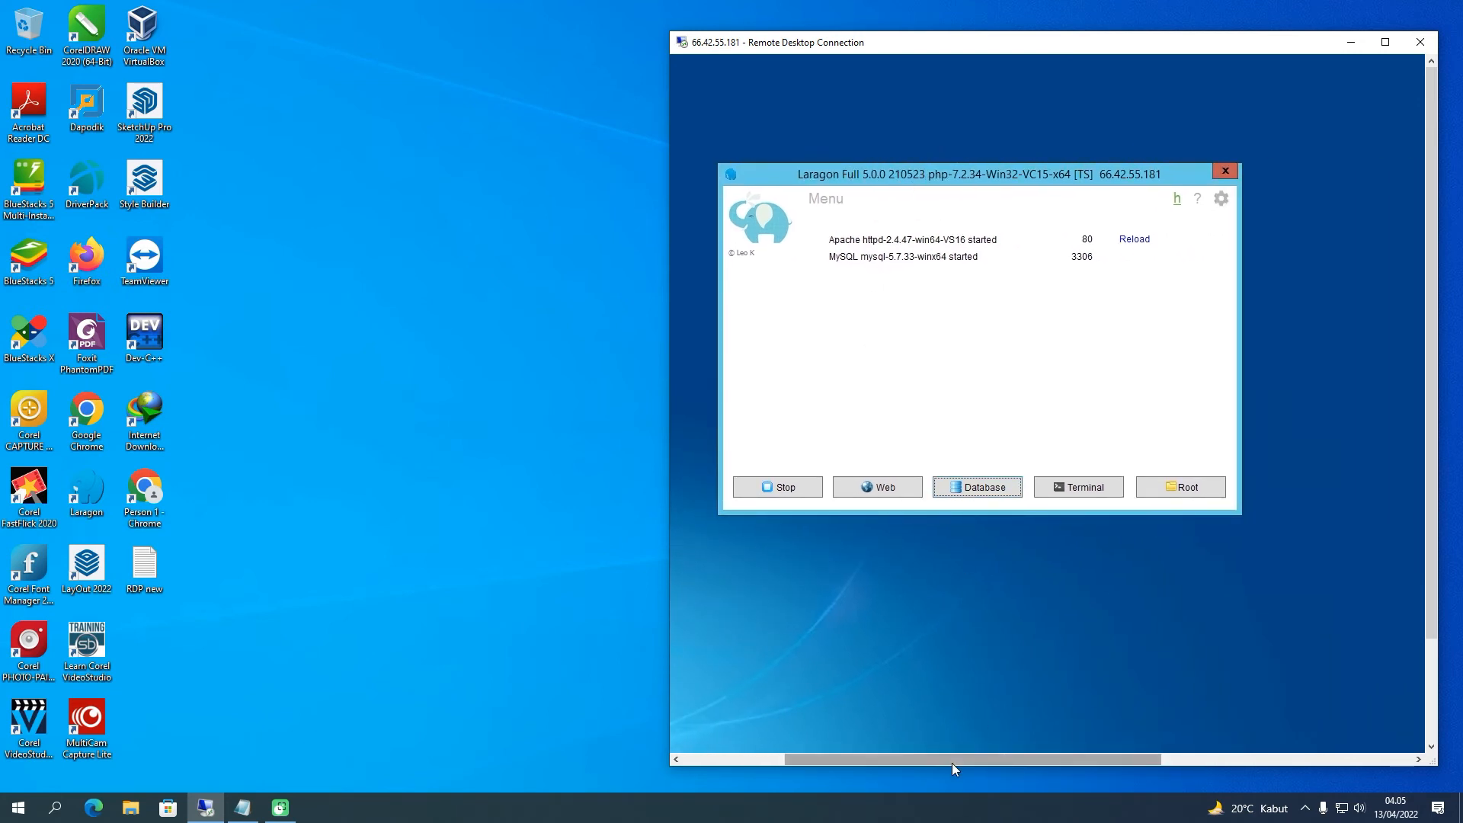
drag(952, 762, 855, 761)
drag(1099, 173, 950, 173)
drag(948, 756, 907, 756)
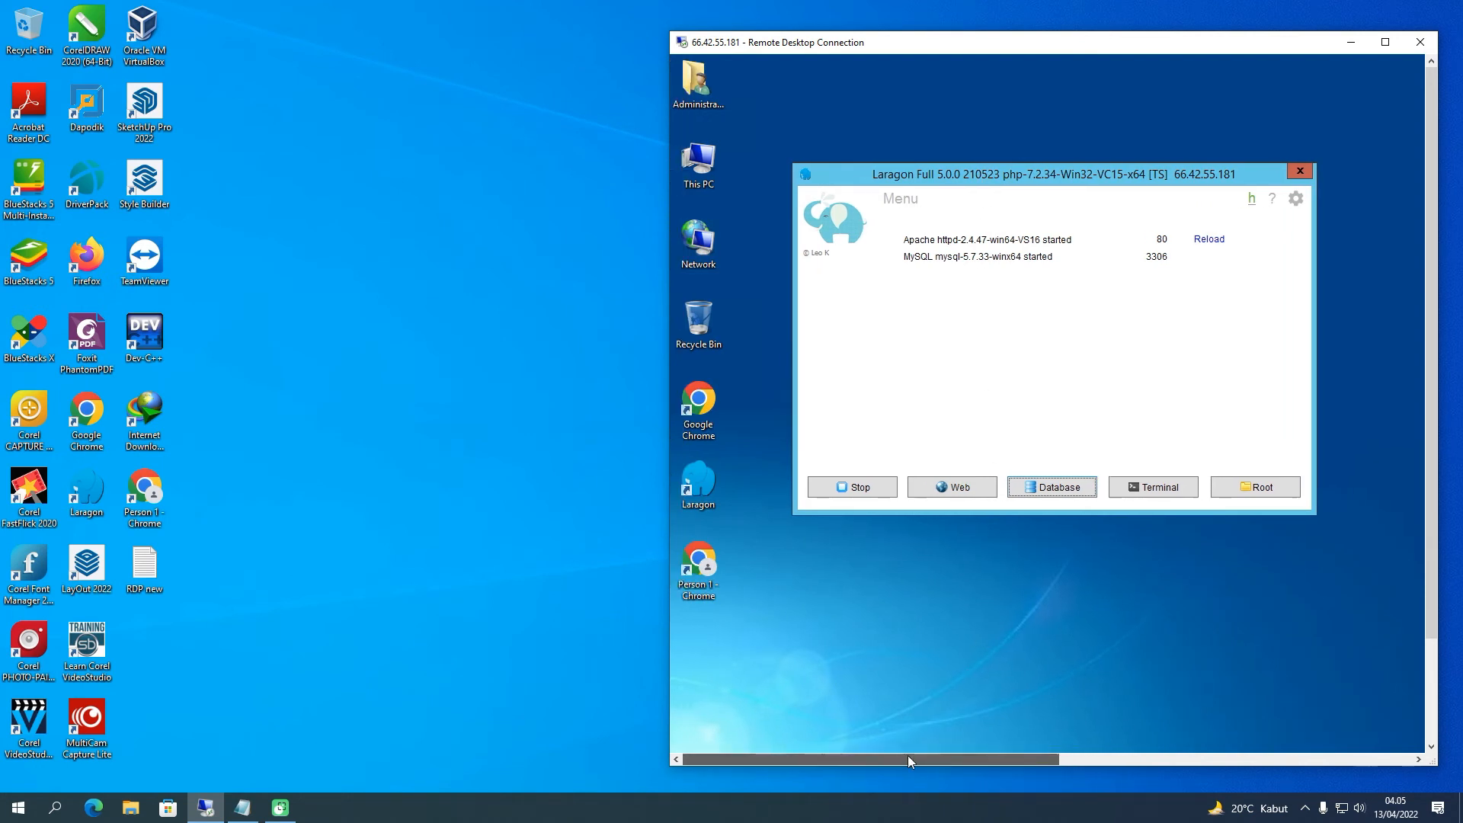
drag(1062, 176, 1086, 171)
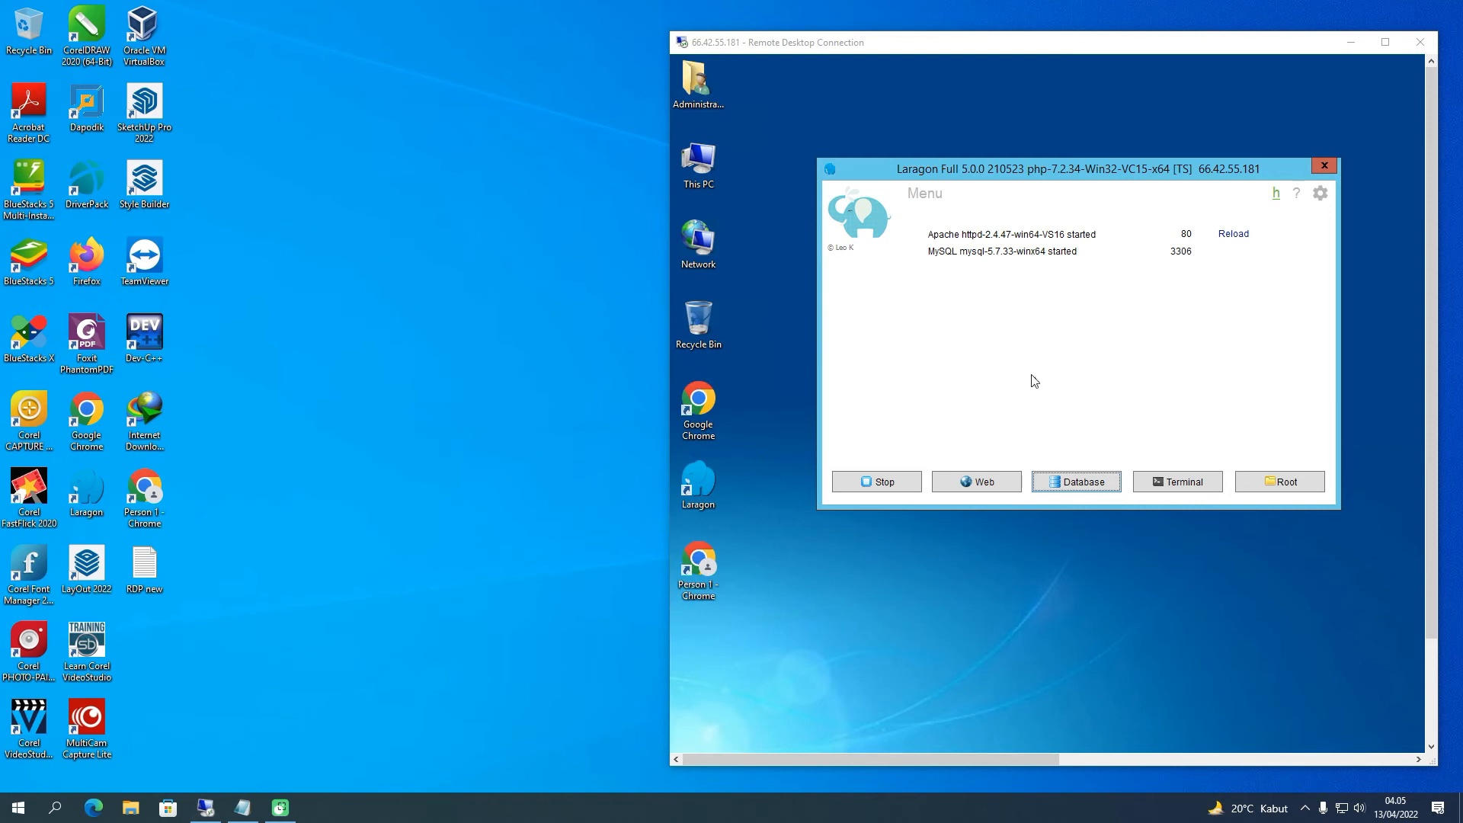
mouse_move(1018, 299)
mouse_down()
mouse_move(1032, 362)
mouse_move(1208, 251)
mouse_up()
drag(340, 299, 428, 314)
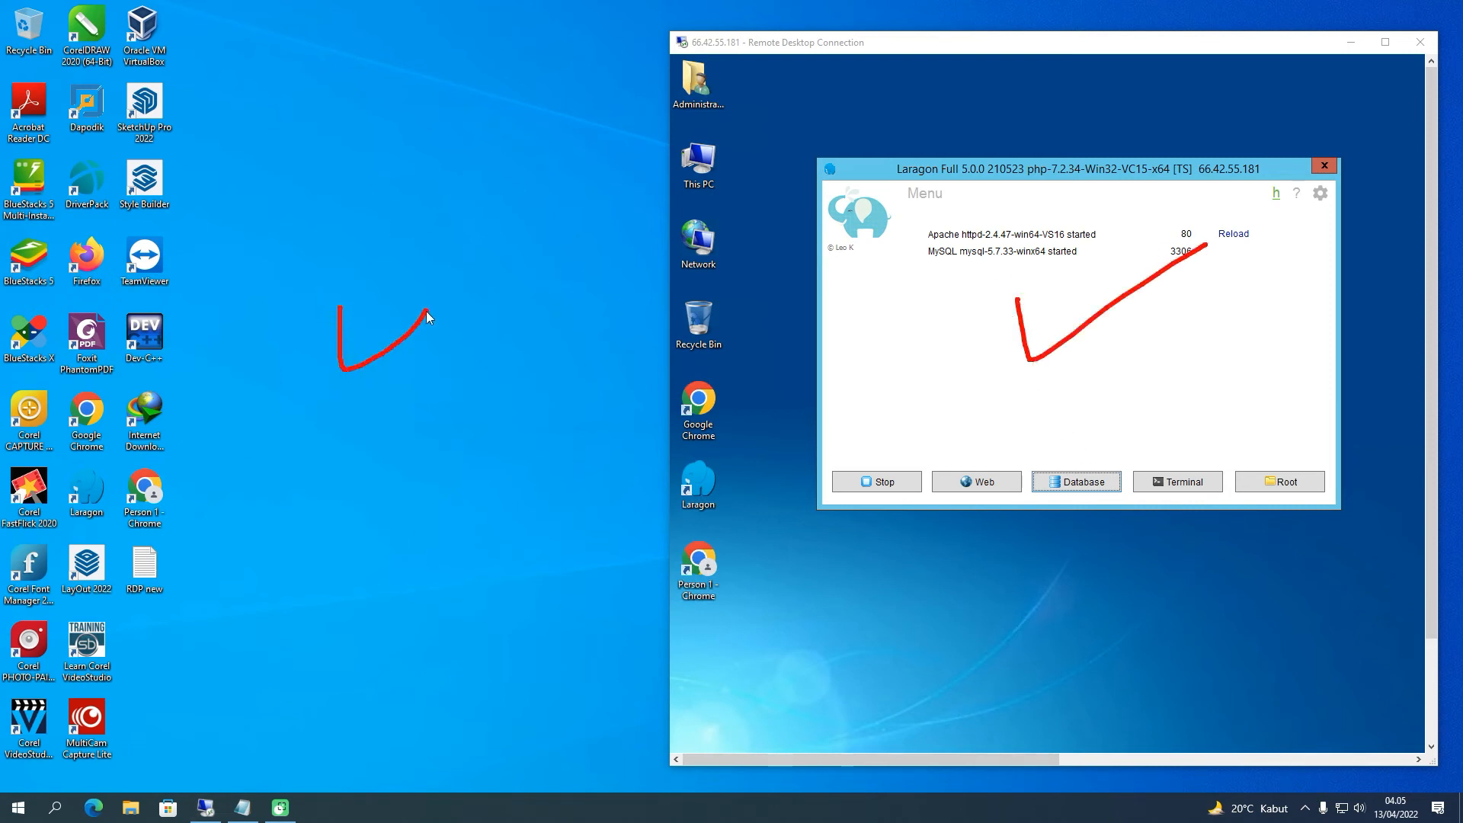
Move the Remote Desktop window up and right, then refresh the local desktop
click(1309, 783)
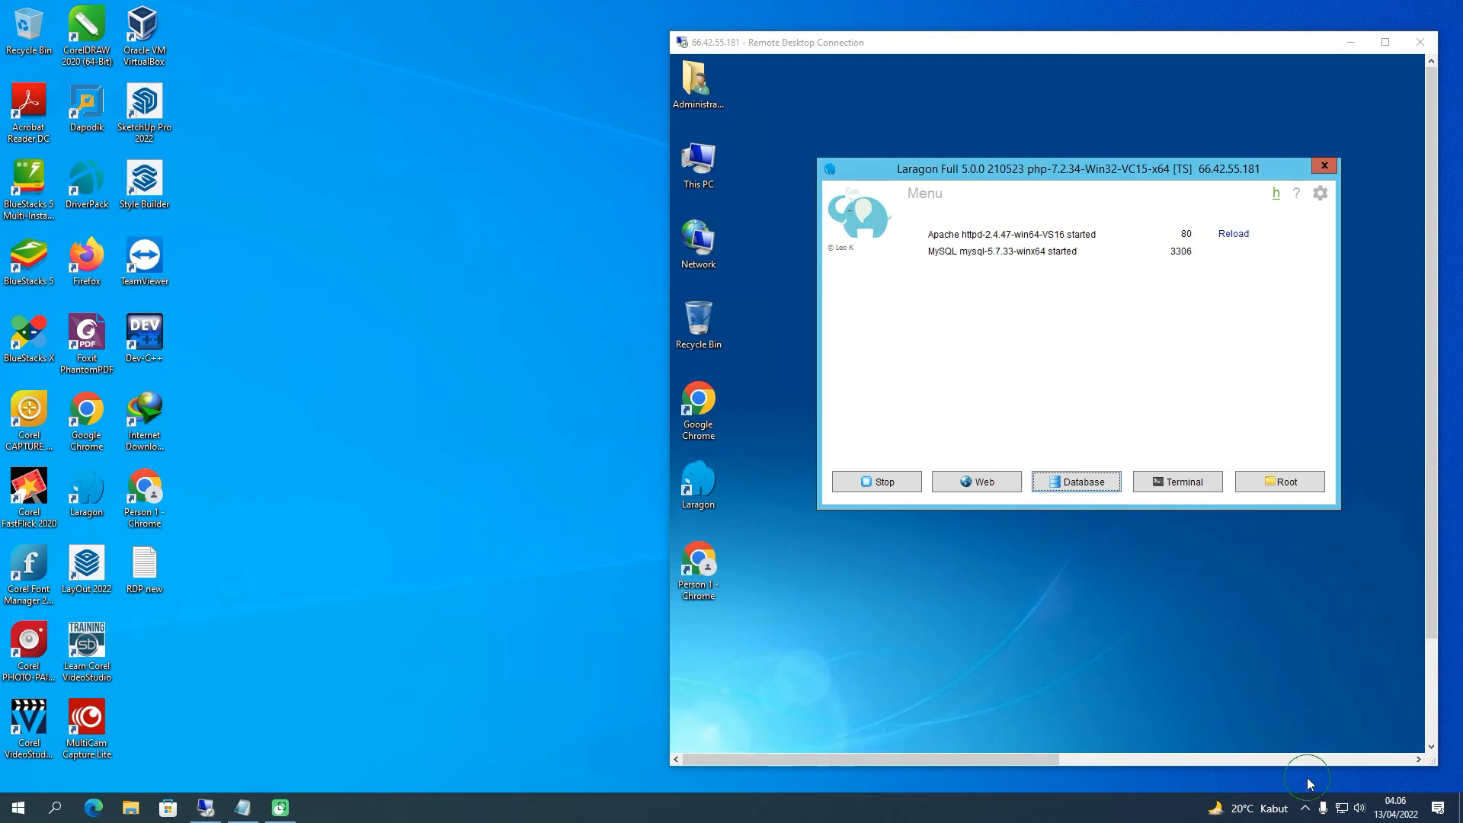
drag(1034, 52, 1056, 32)
right_click(262, 160)
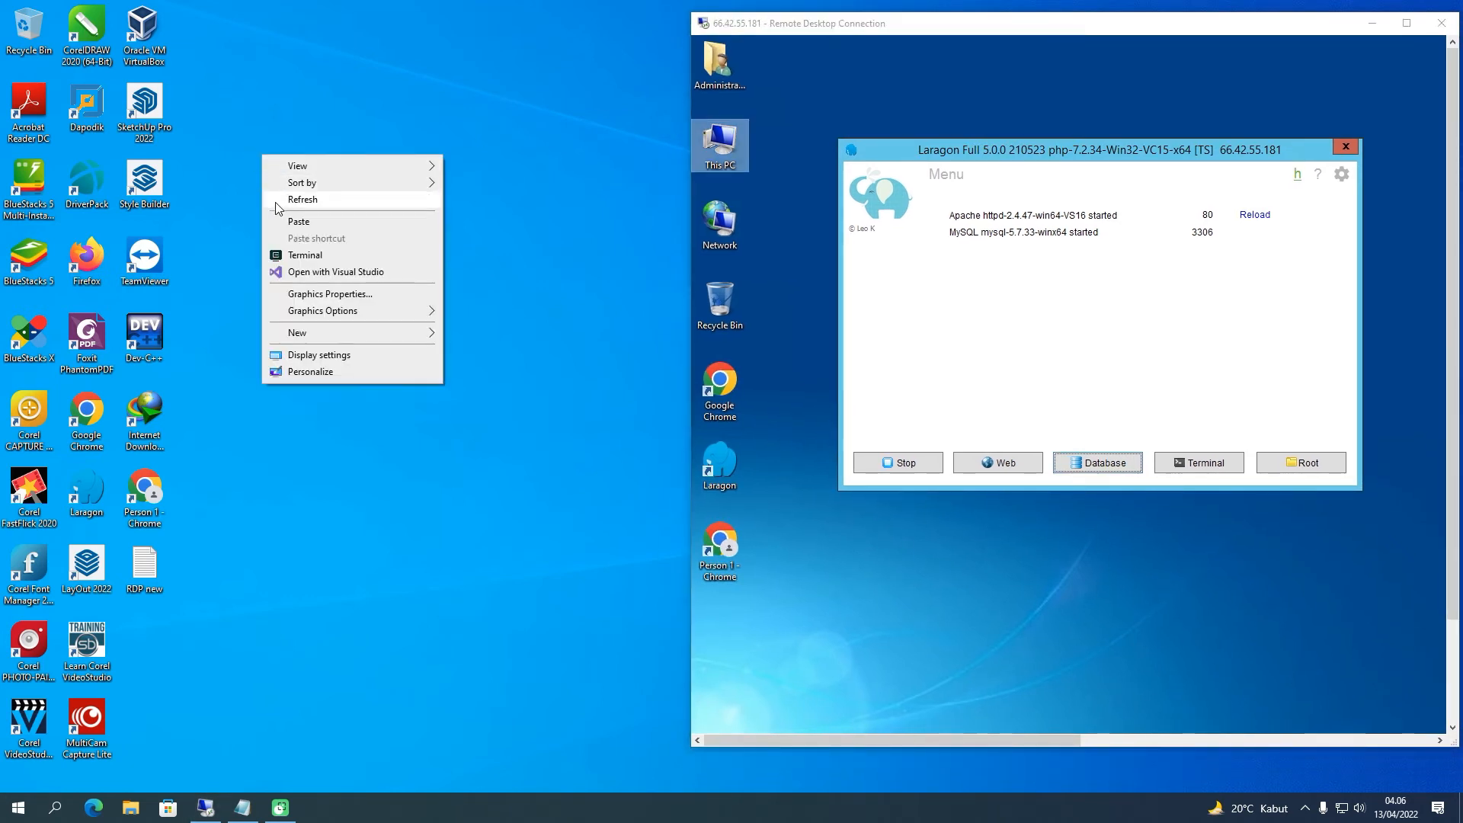
click(274, 200)
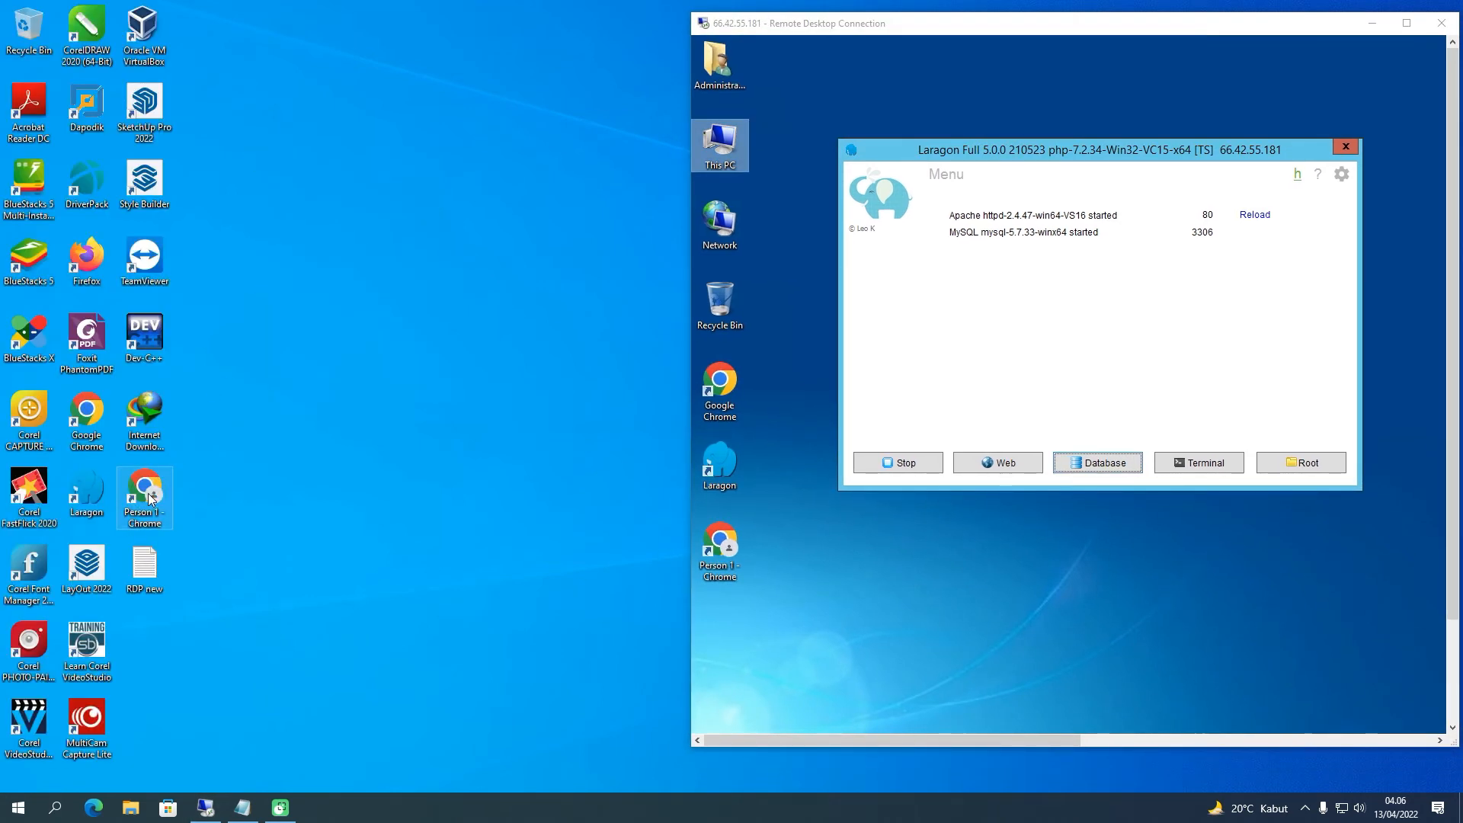
Launch Chrome with the Person 1 profile and size it to sit beside the remote desktop
double_click(151, 500)
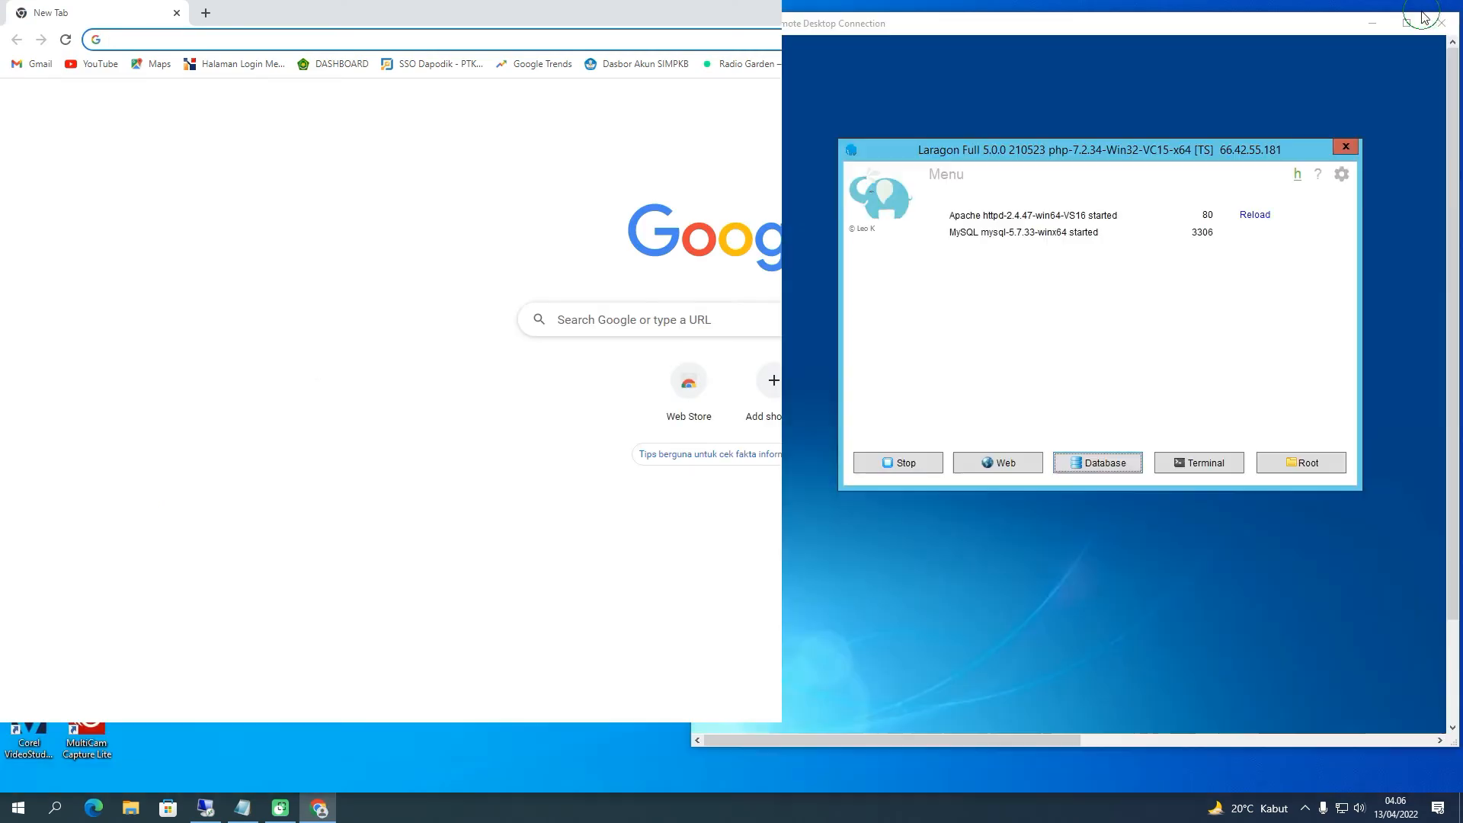
click(1414, 12)
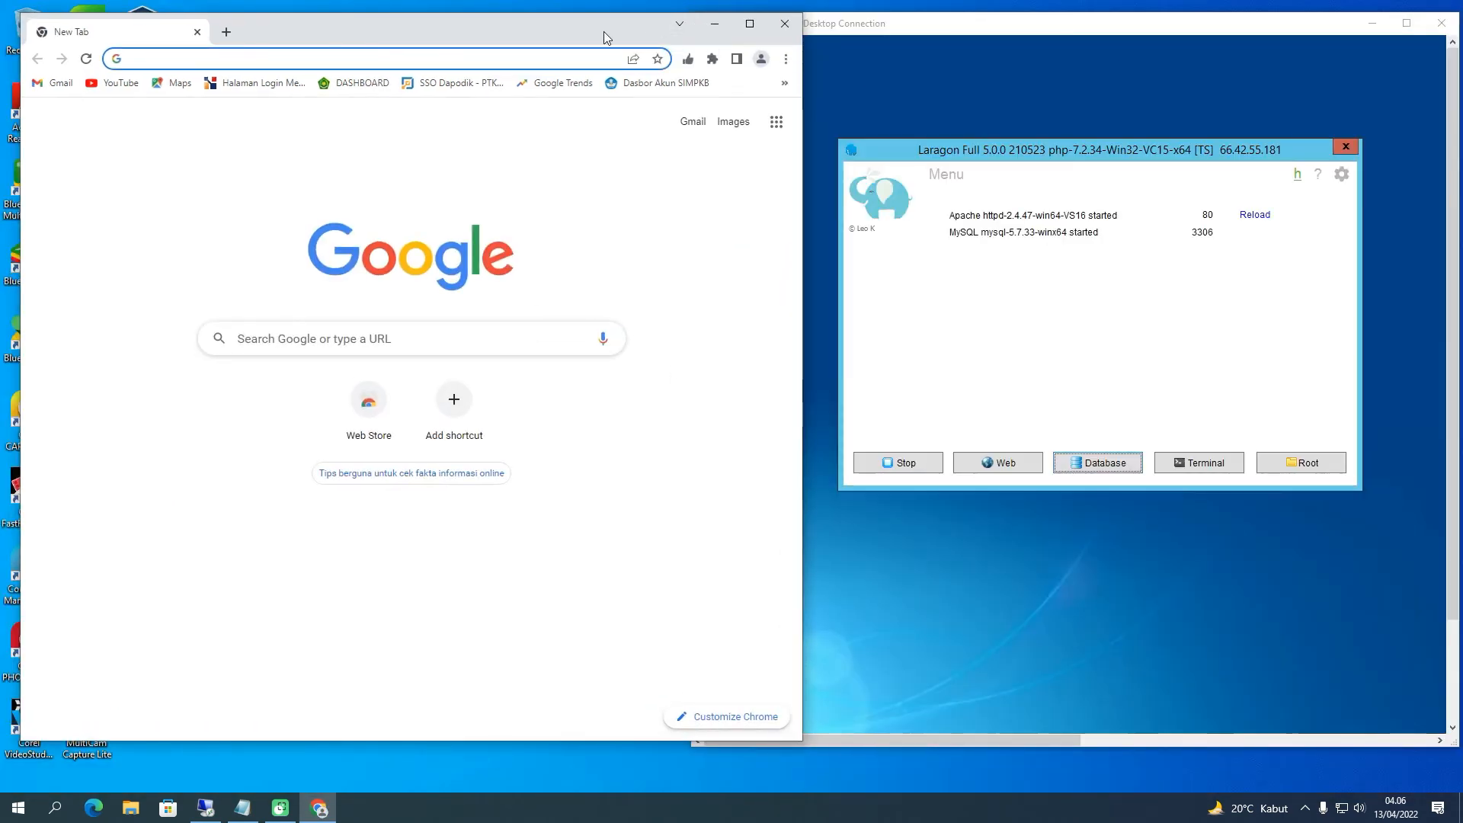
drag(606, 37, 583, 35)
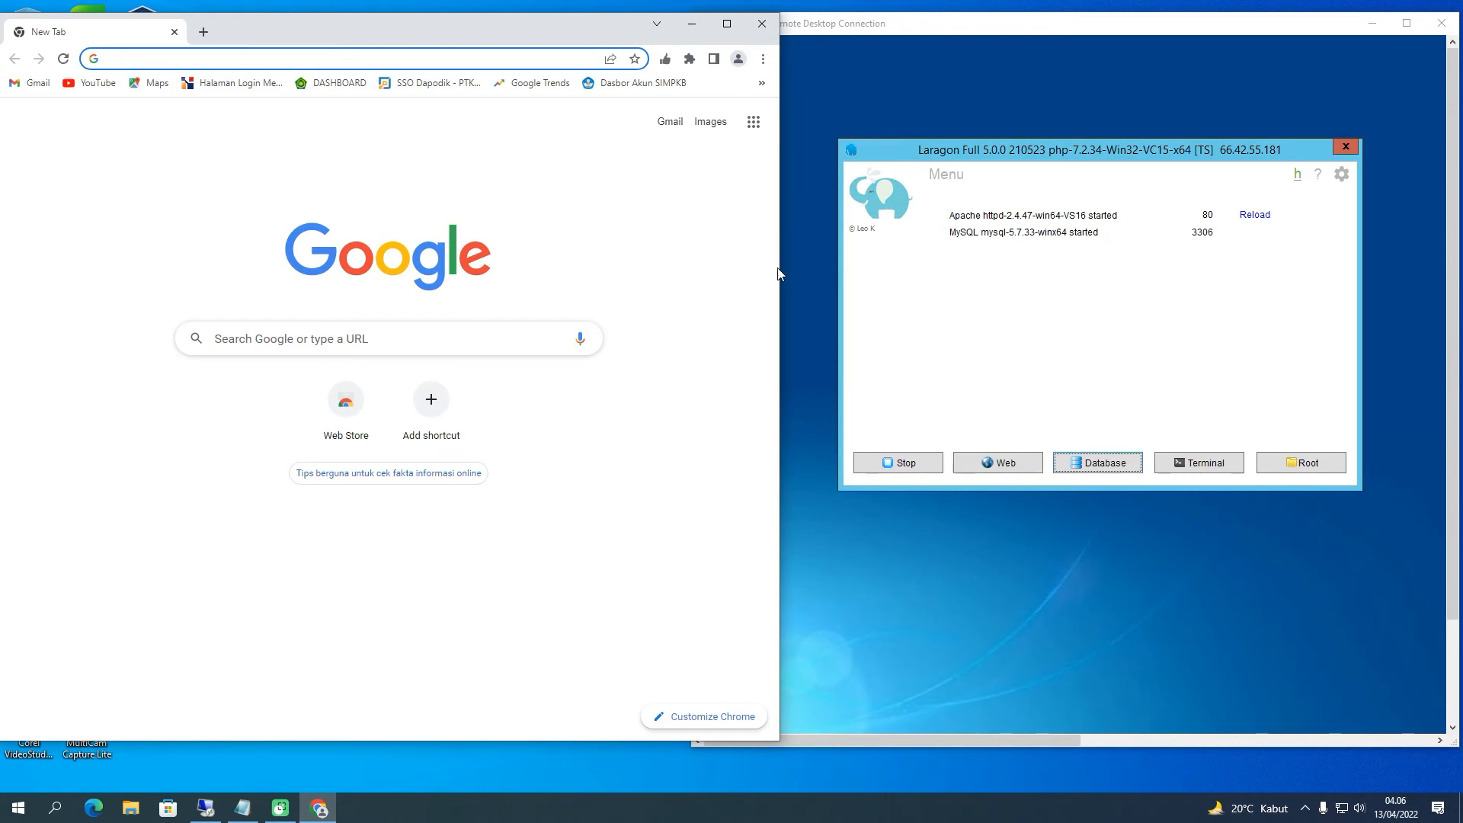
drag(784, 272, 694, 256)
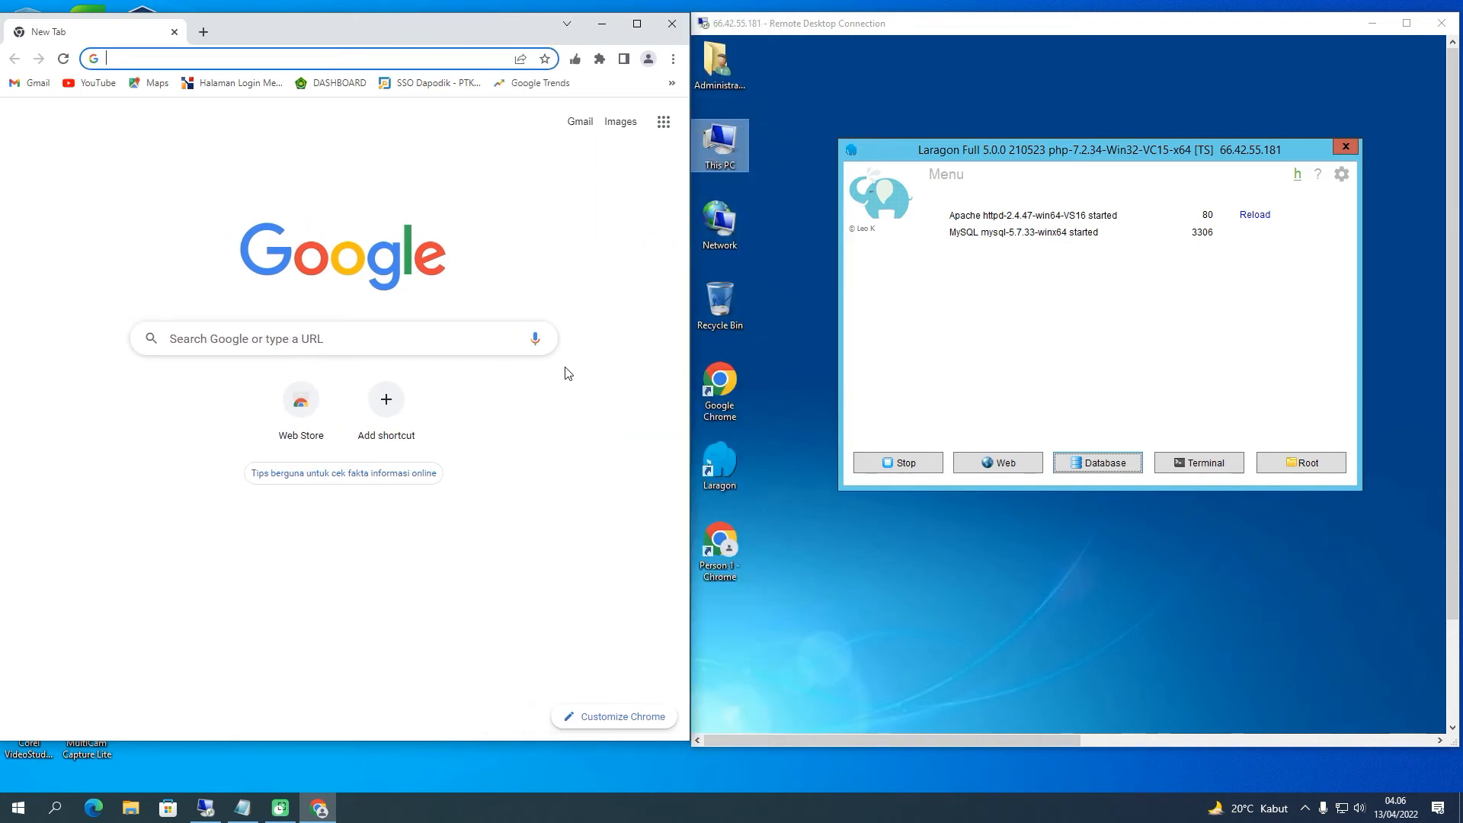
click(384, 57)
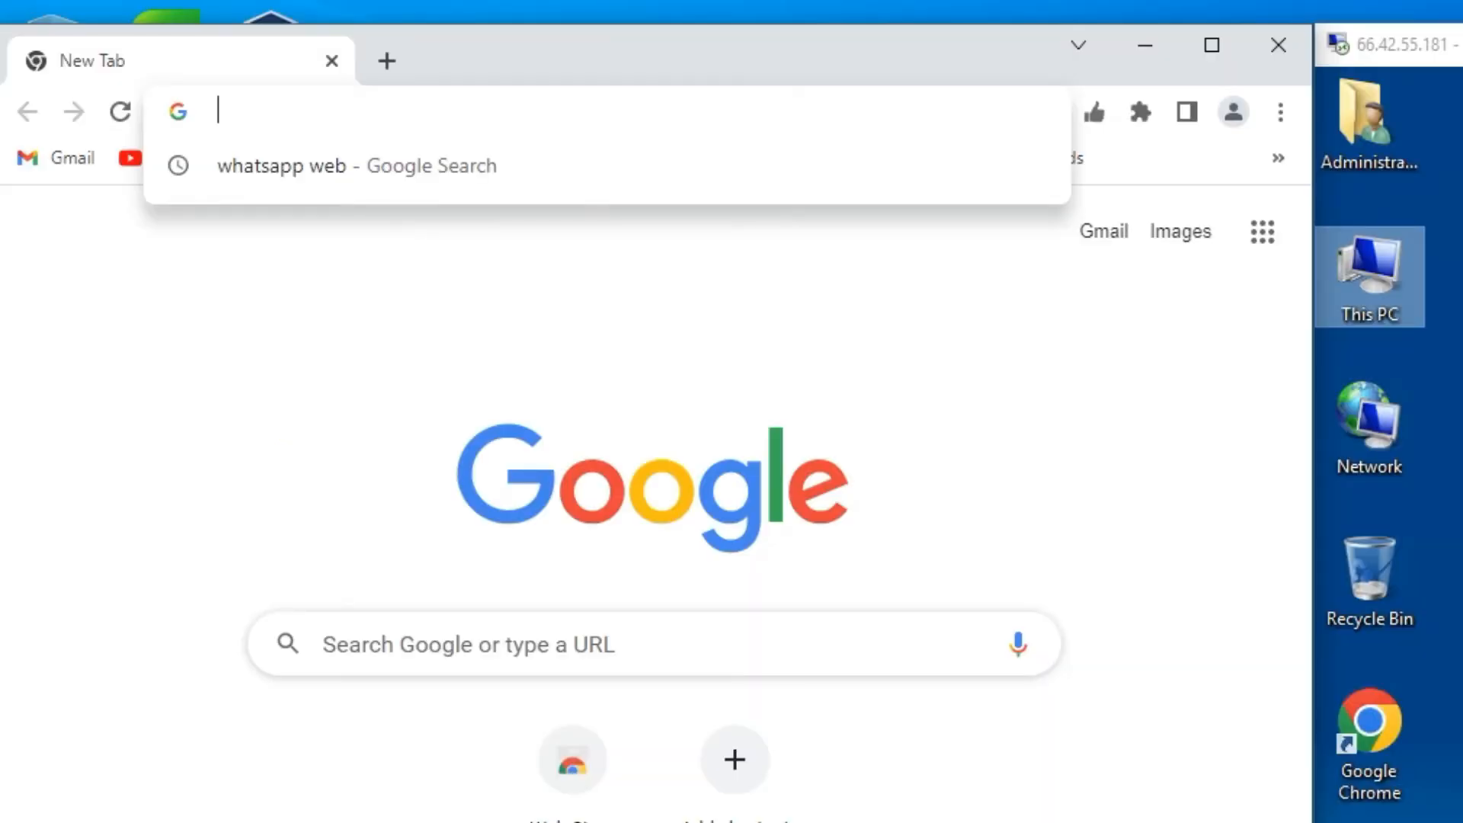
click(1358, 57)
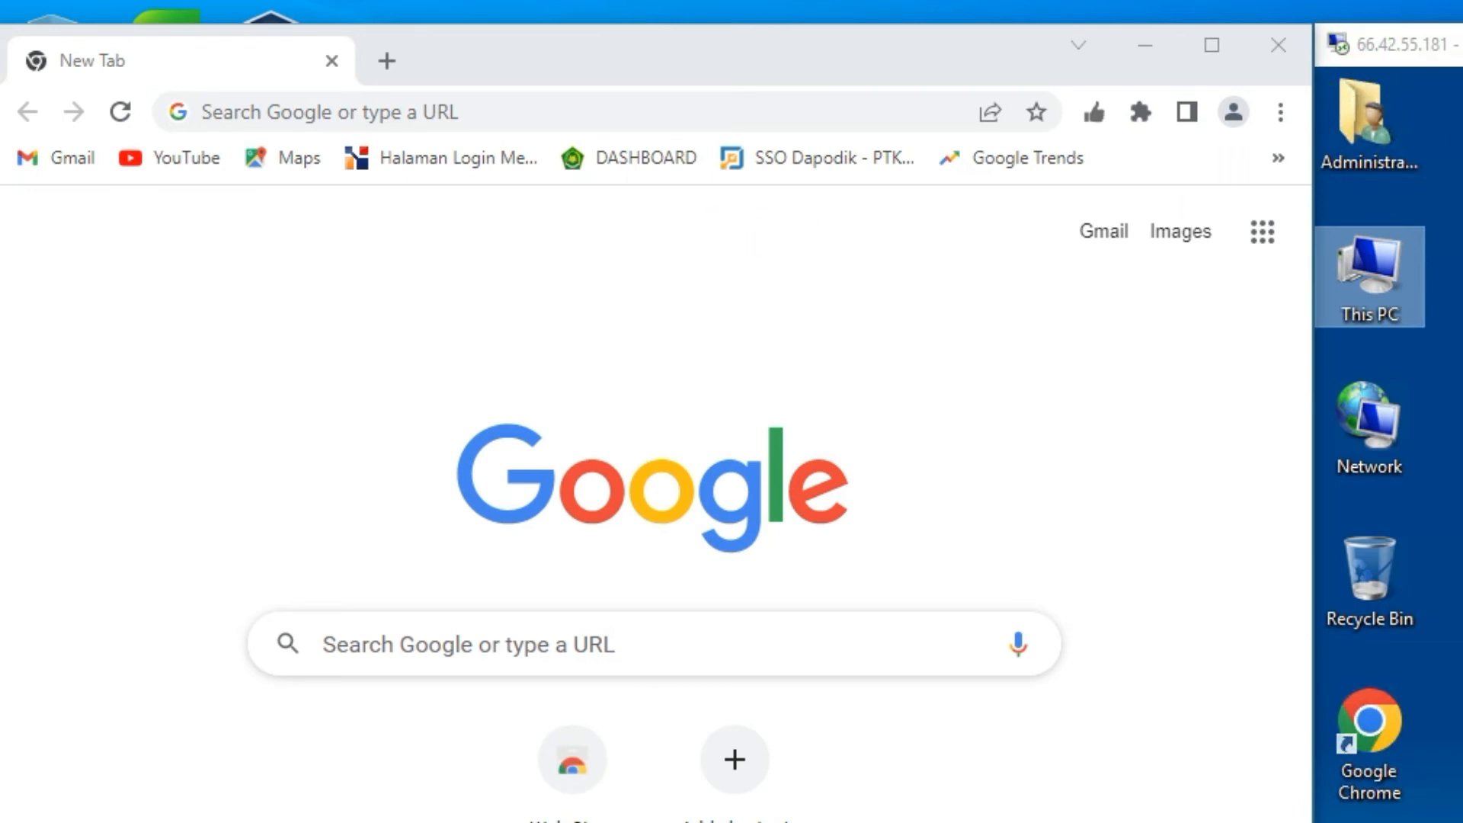
Load 66.42.55.181:80 in local Chrome to show the Laragon default page from the server
click(536, 111)
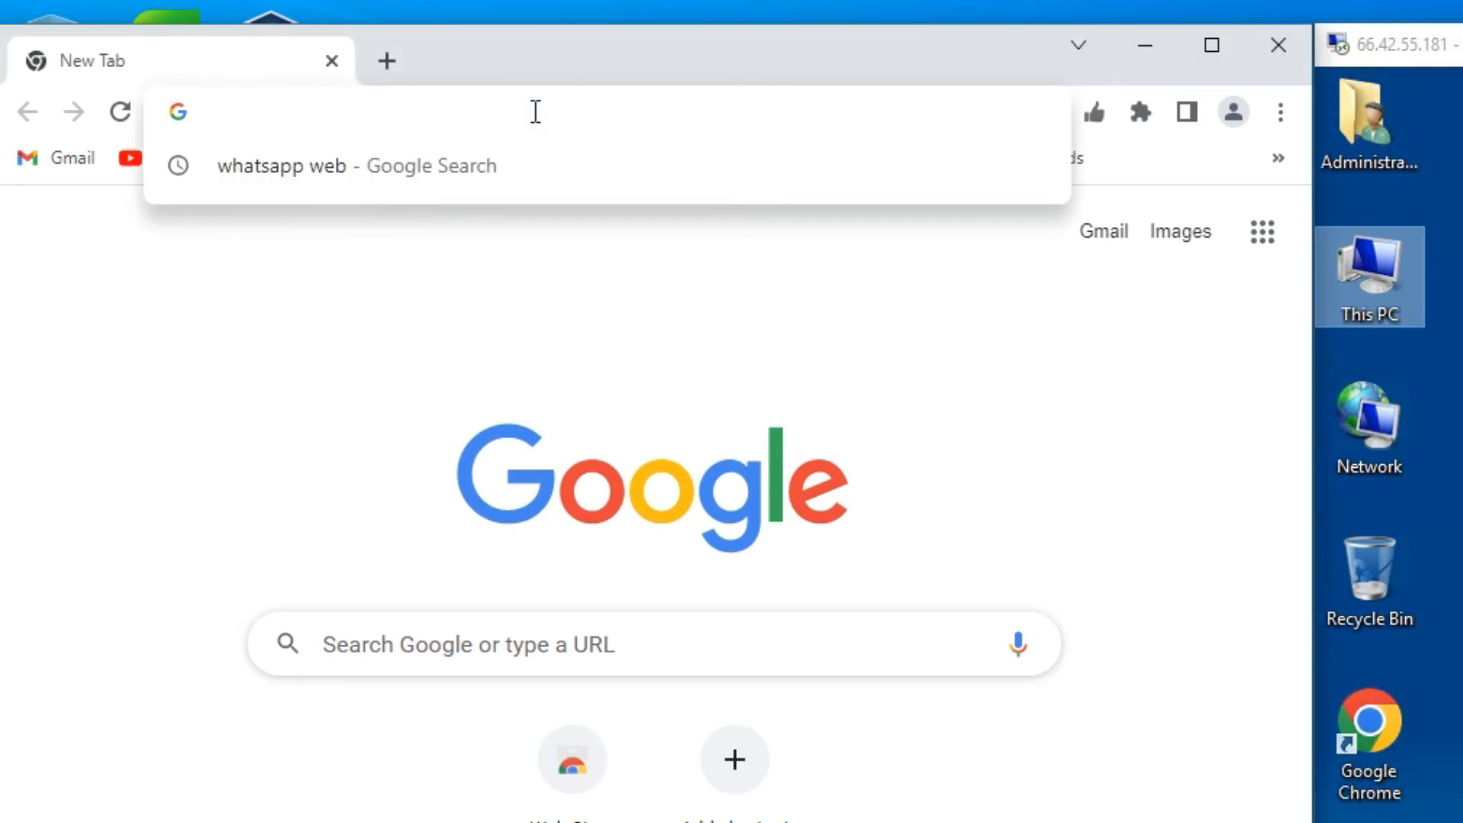
text(66.42.)
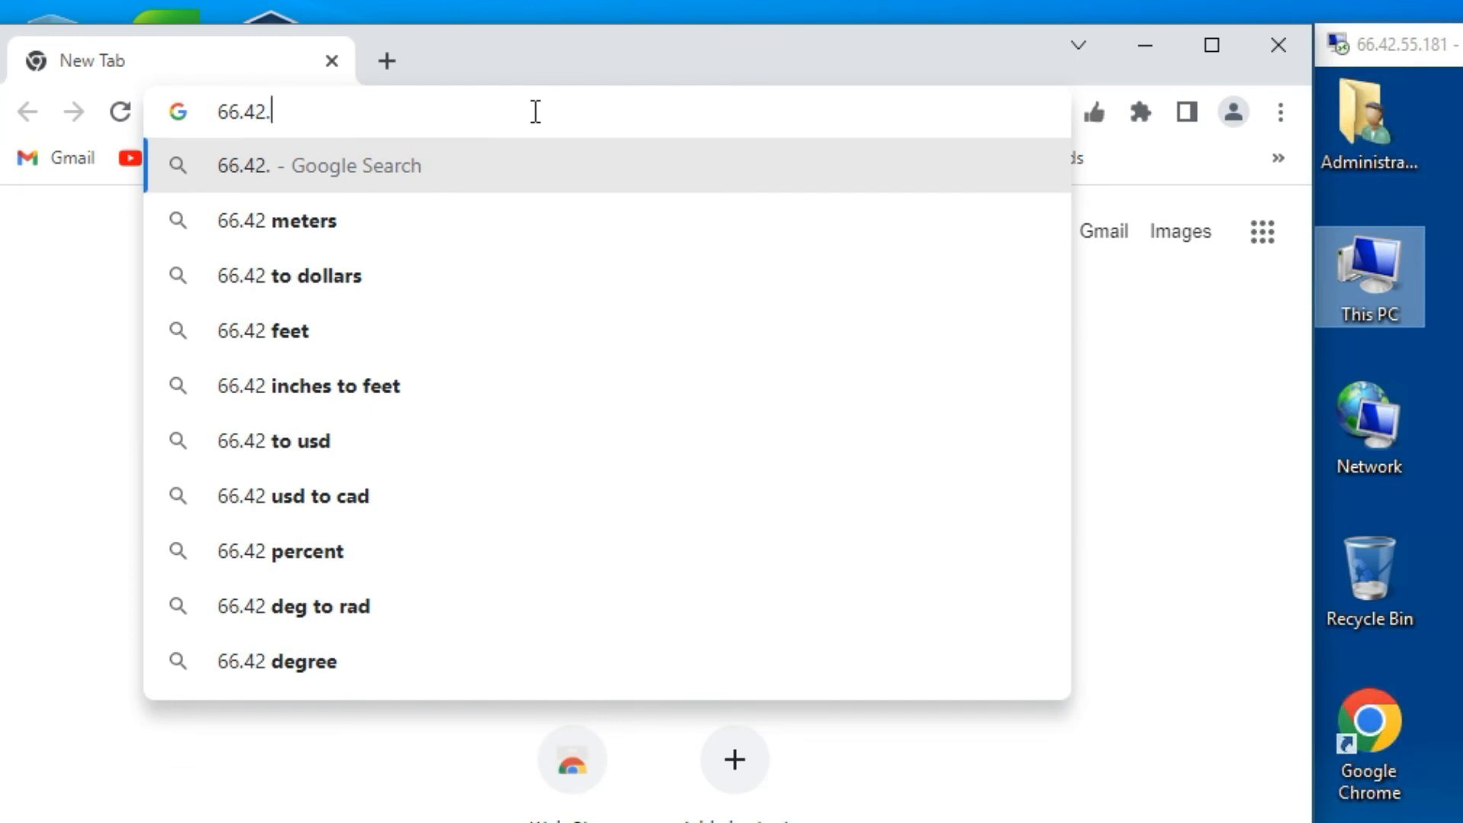
text(55.)
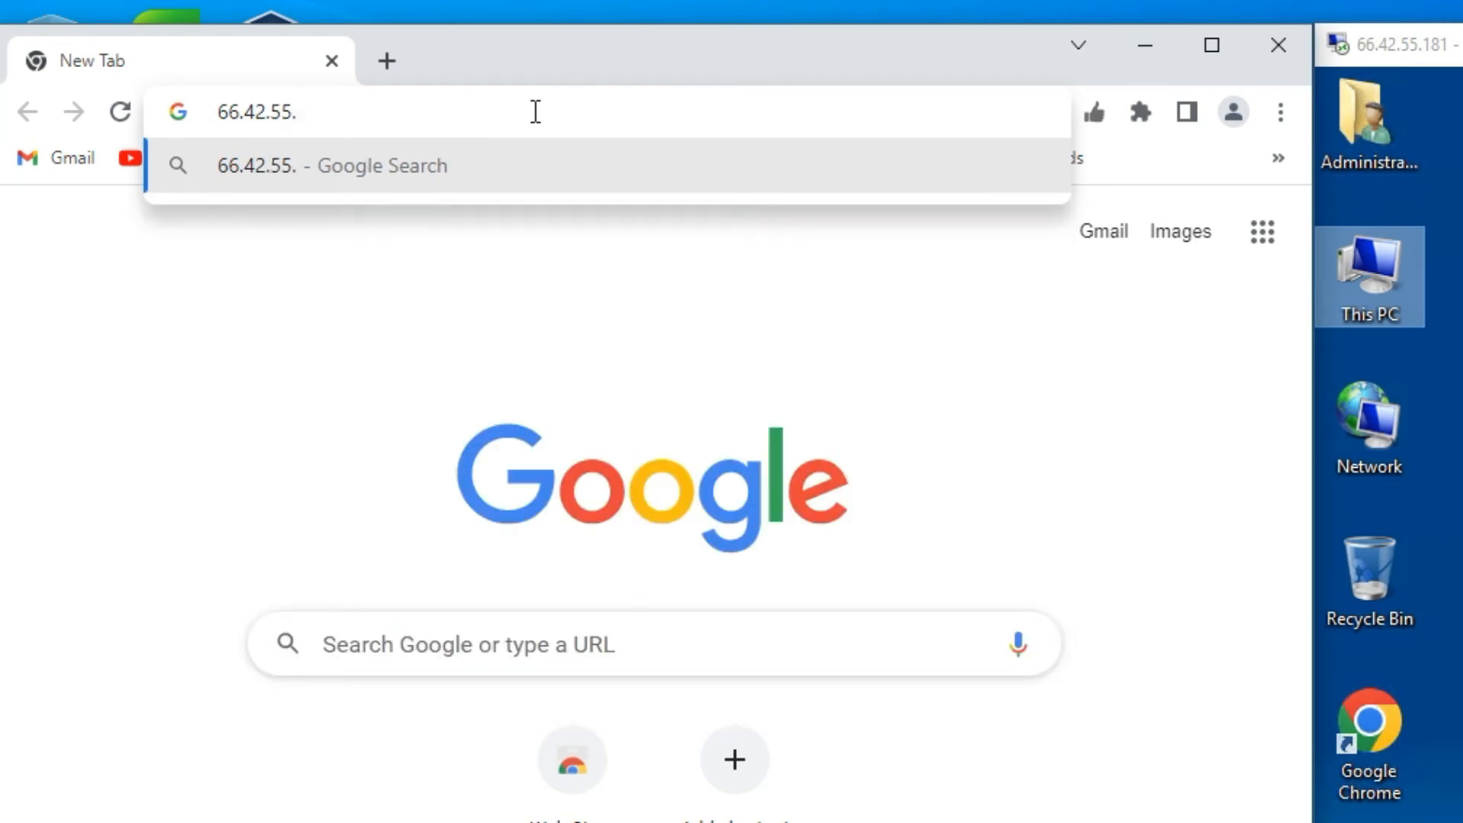
text(181)
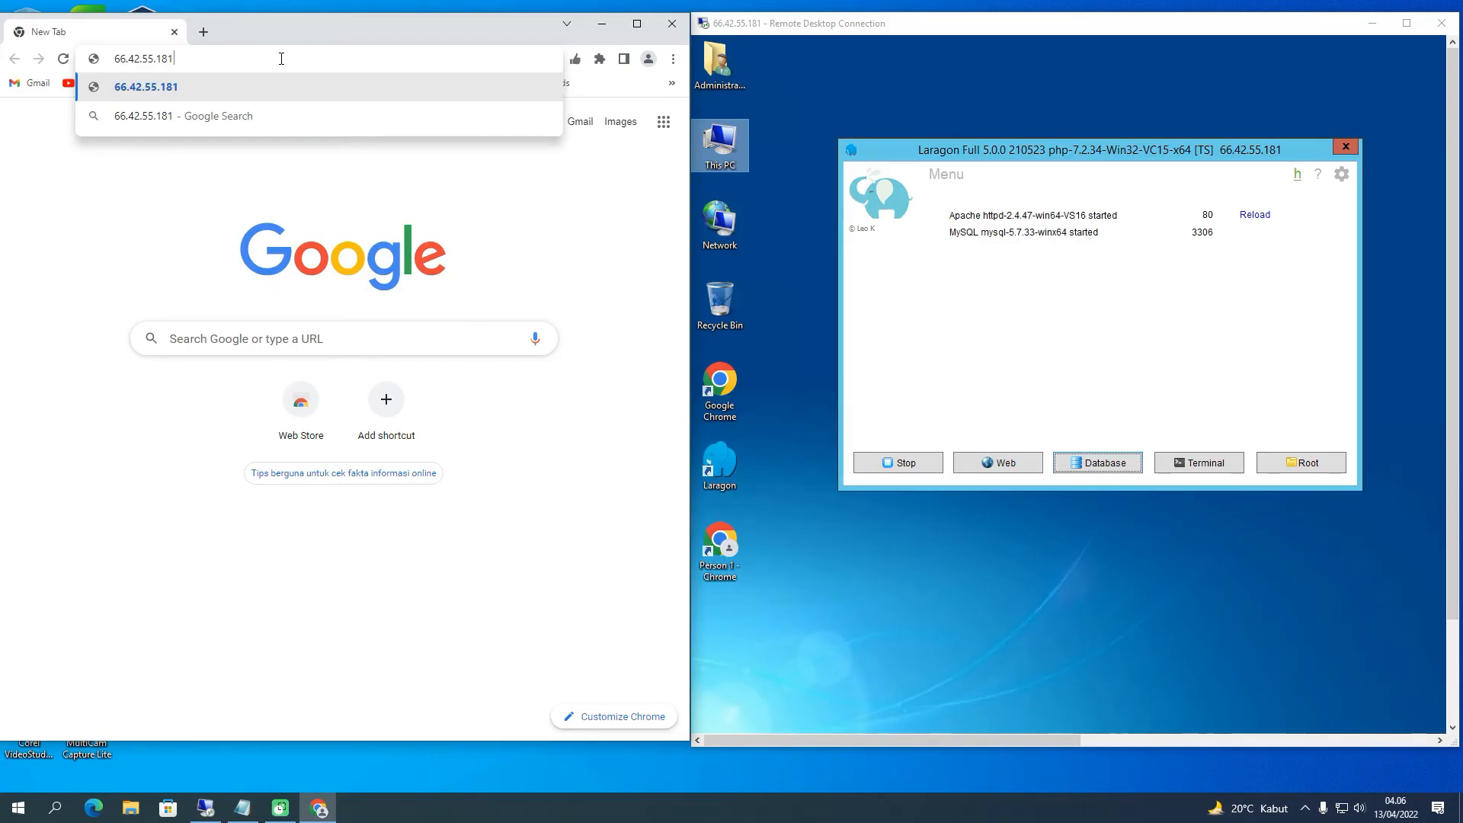
text(:80)
key(Return)
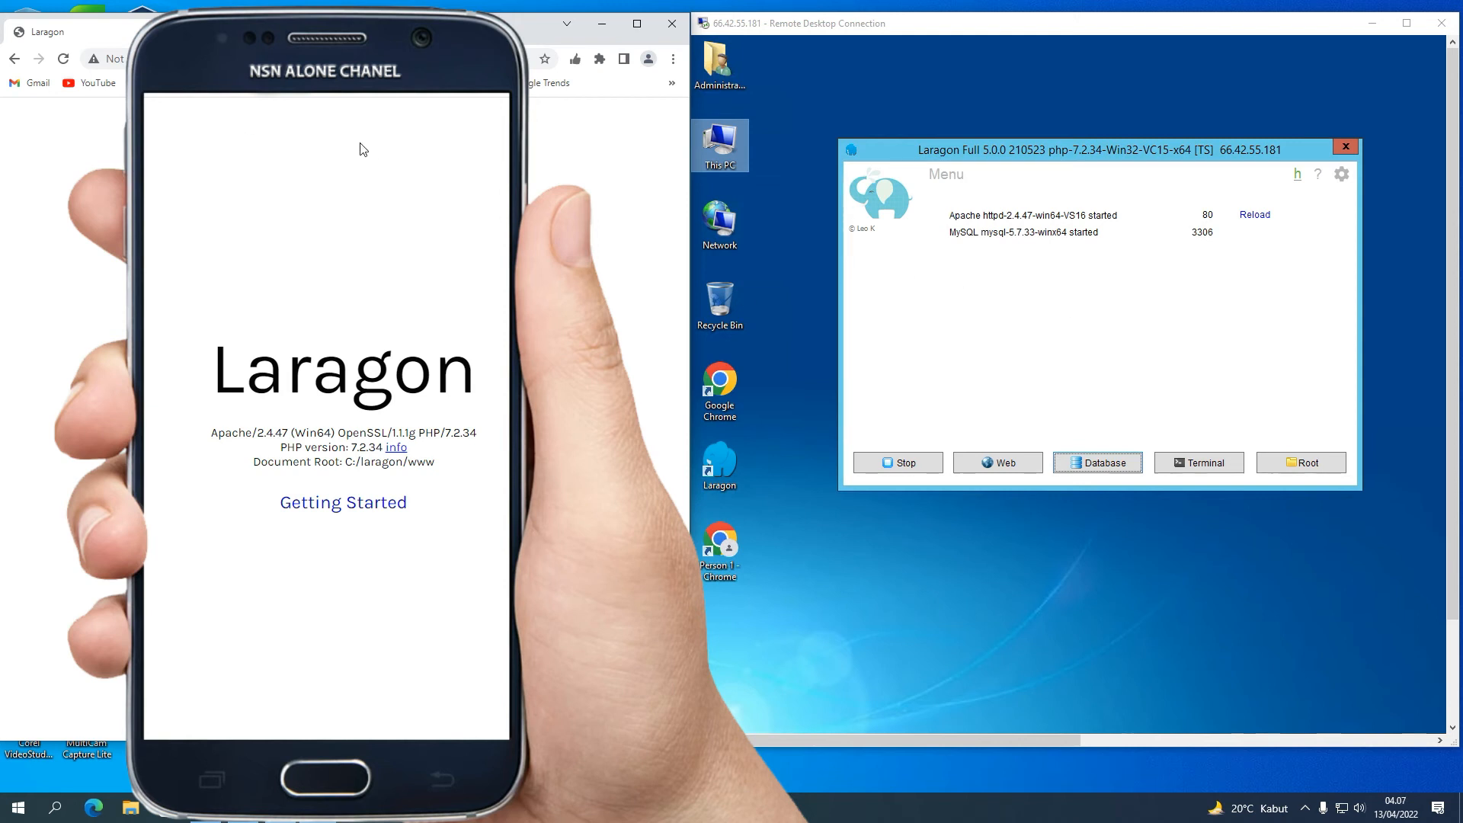
click(284, 54)
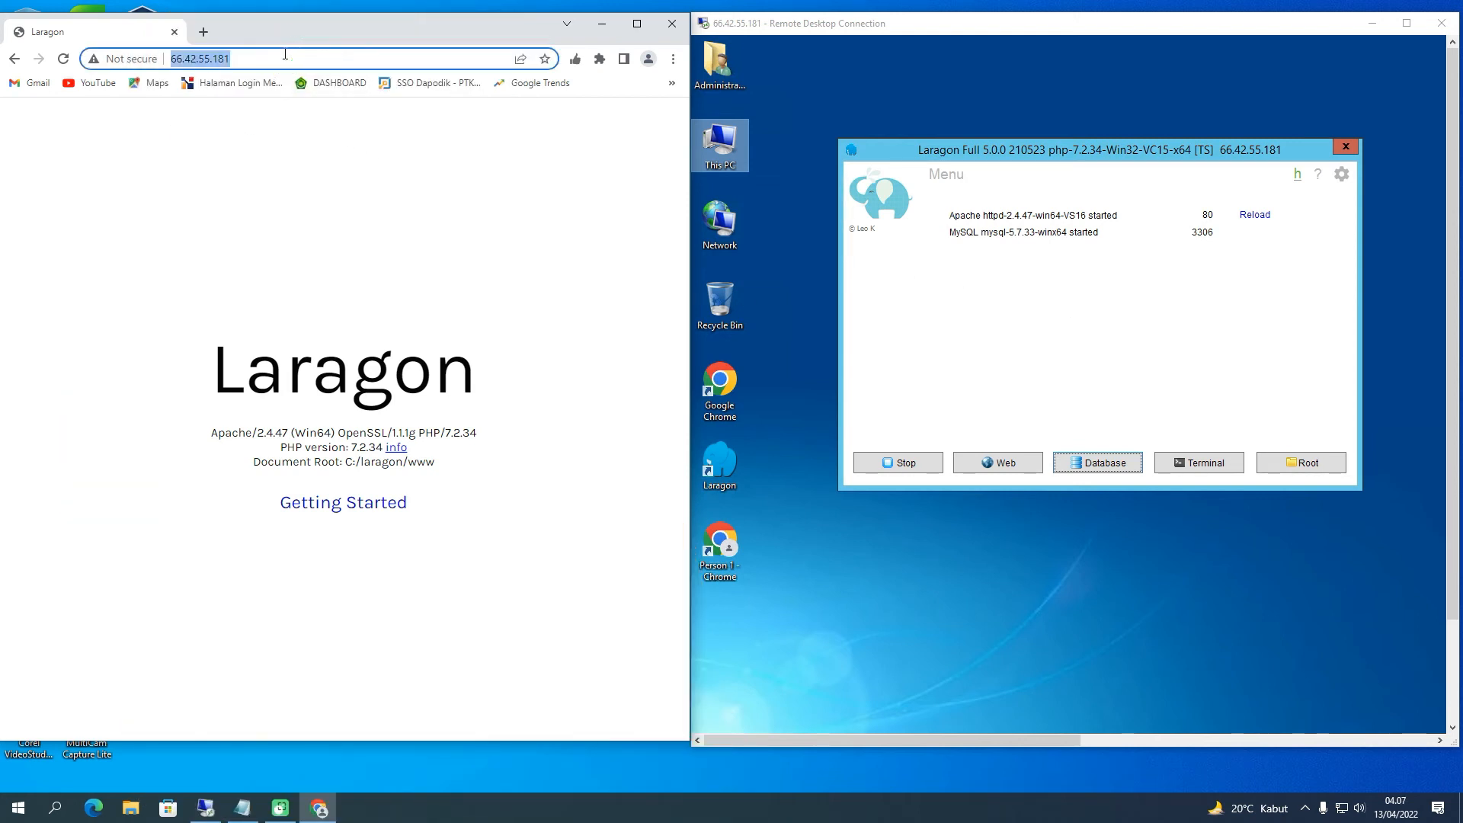
Append /cbt to the server address to load the CANDY SCHOOL student login page
click(285, 54)
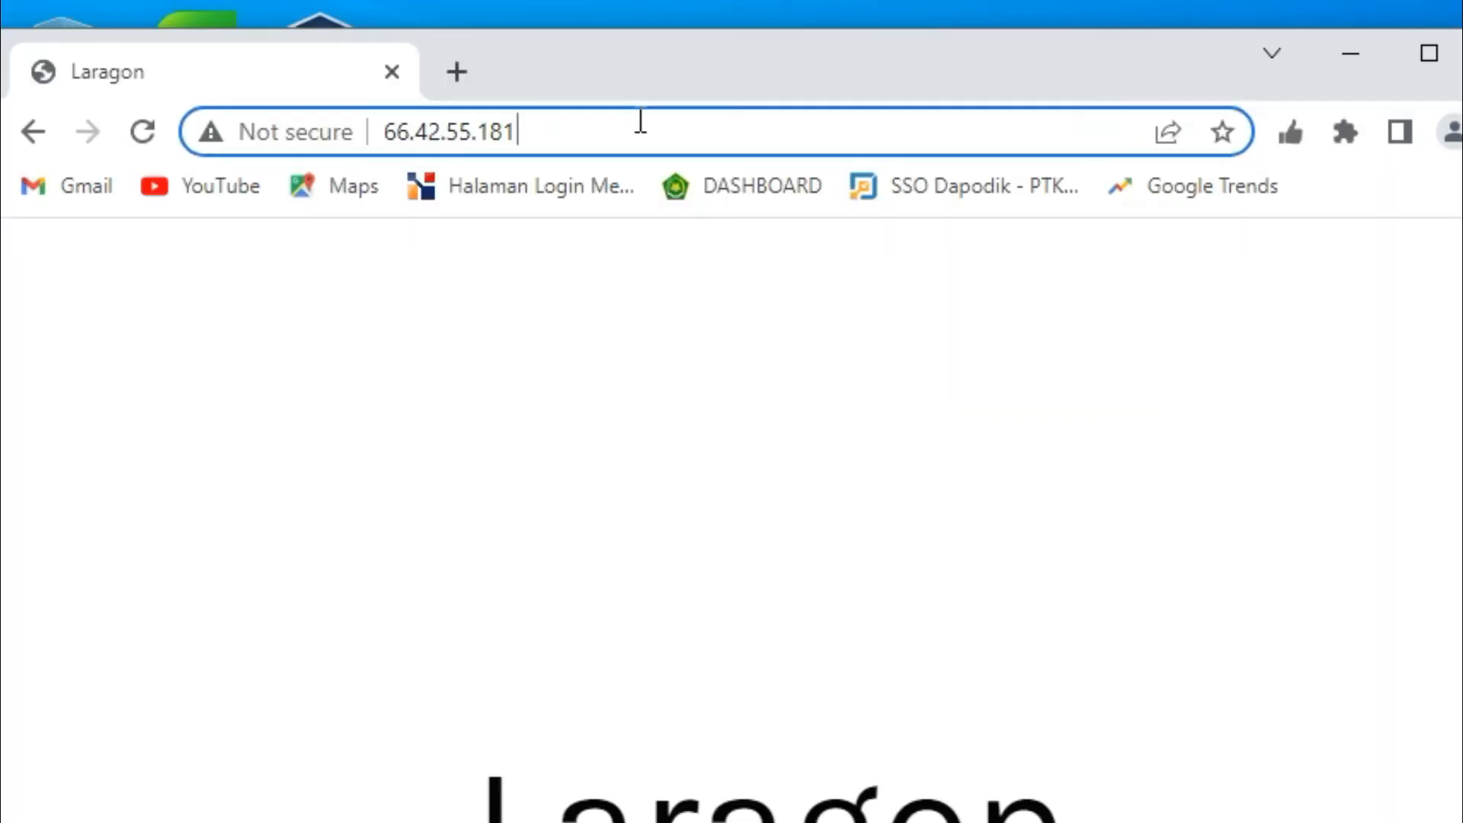
text(/cbt)
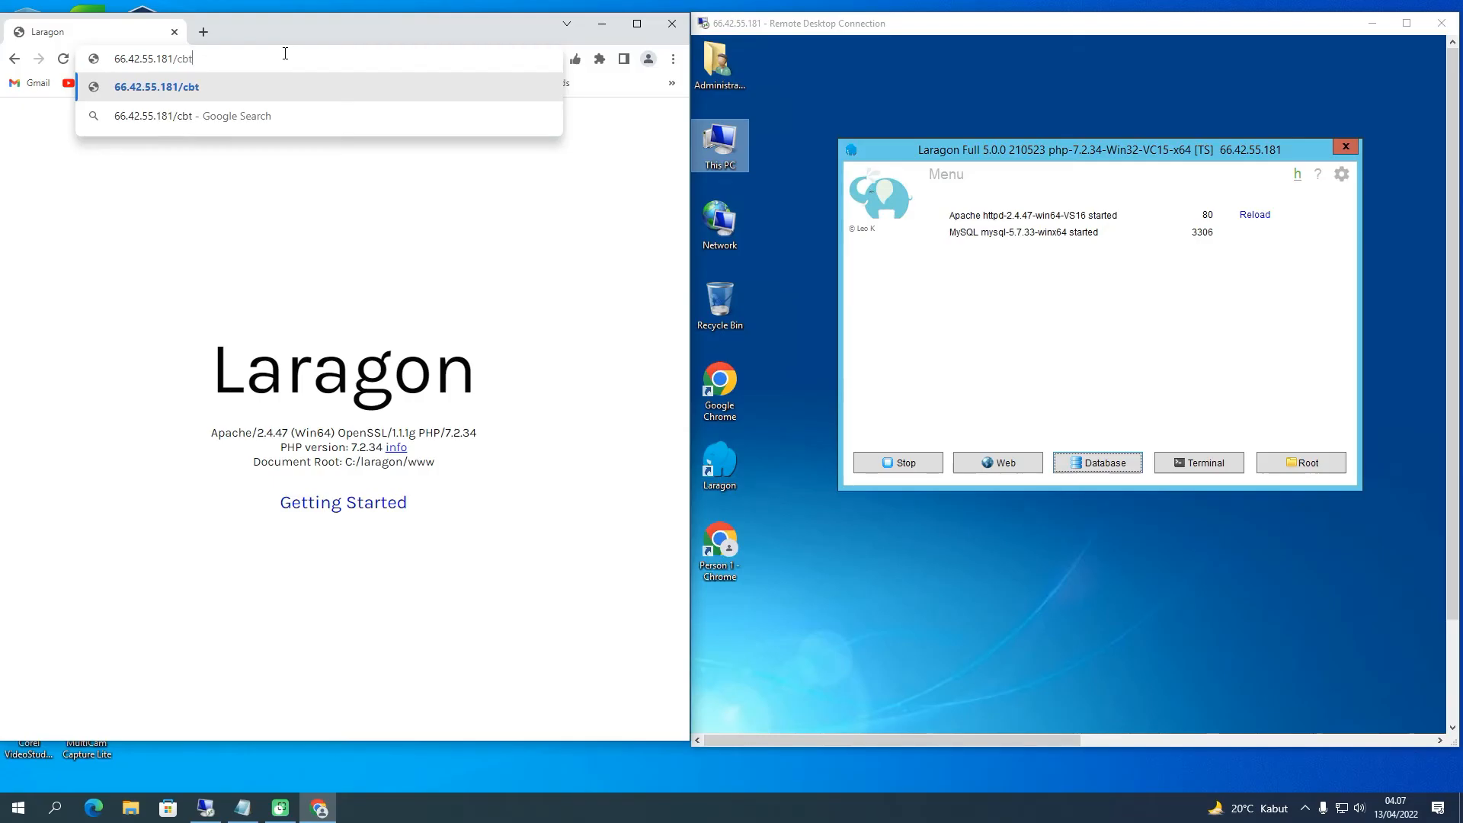
key(Return)
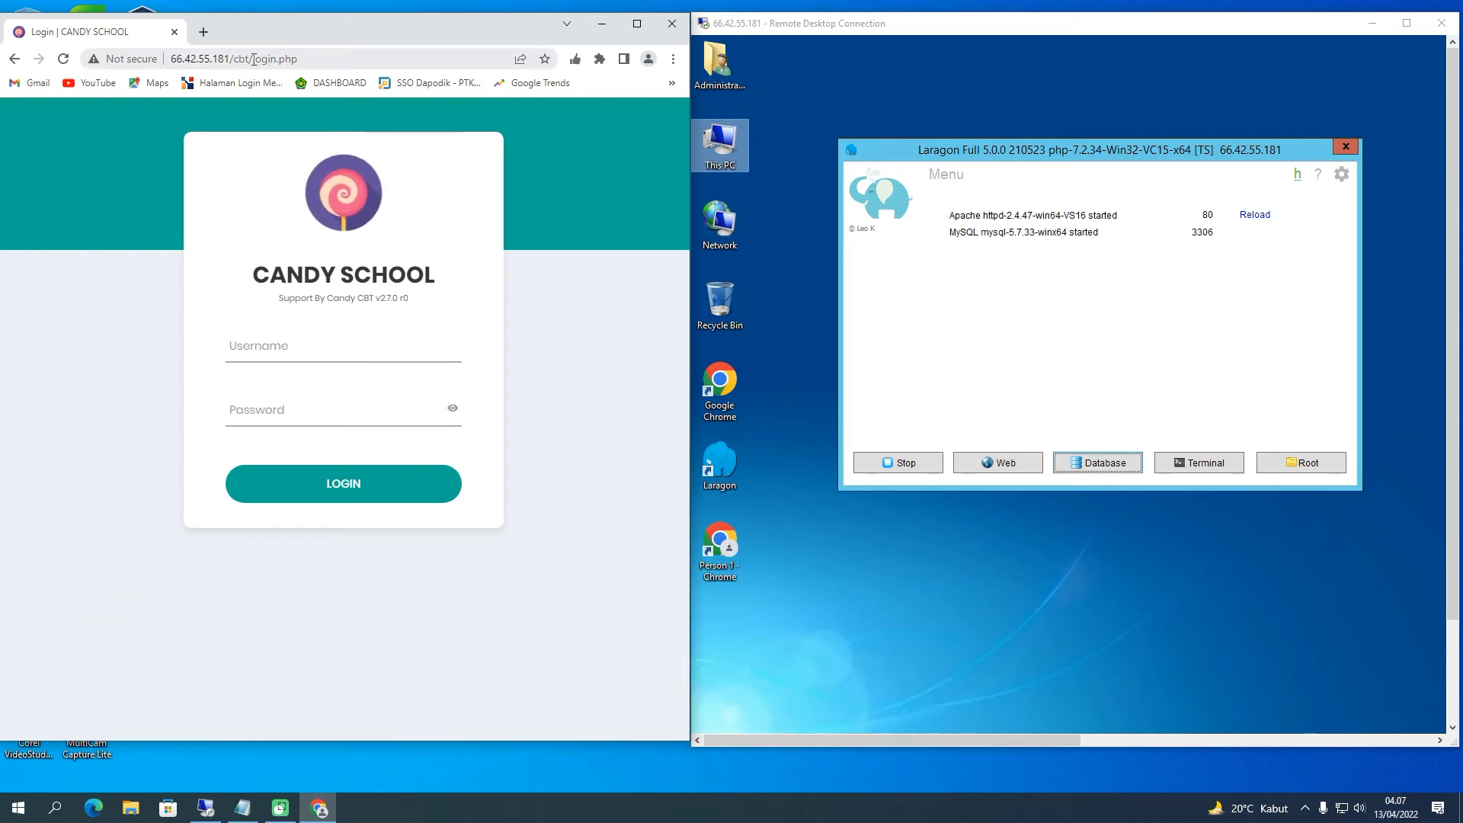
Replace login.php with admin in the URL to open 66.42.55.181/cbt/admin/login.php
drag(254, 58, 334, 59)
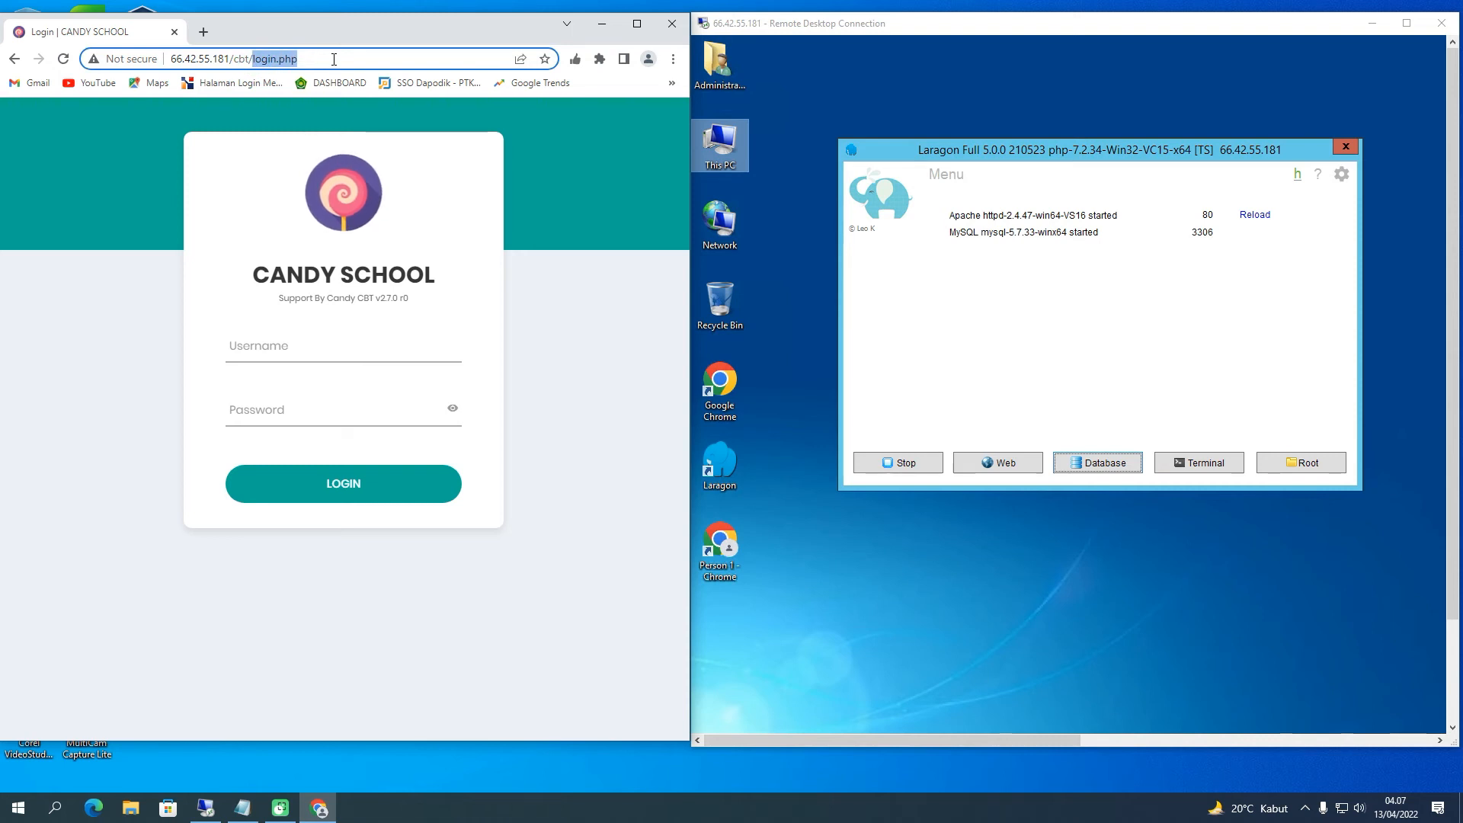
text(admin)
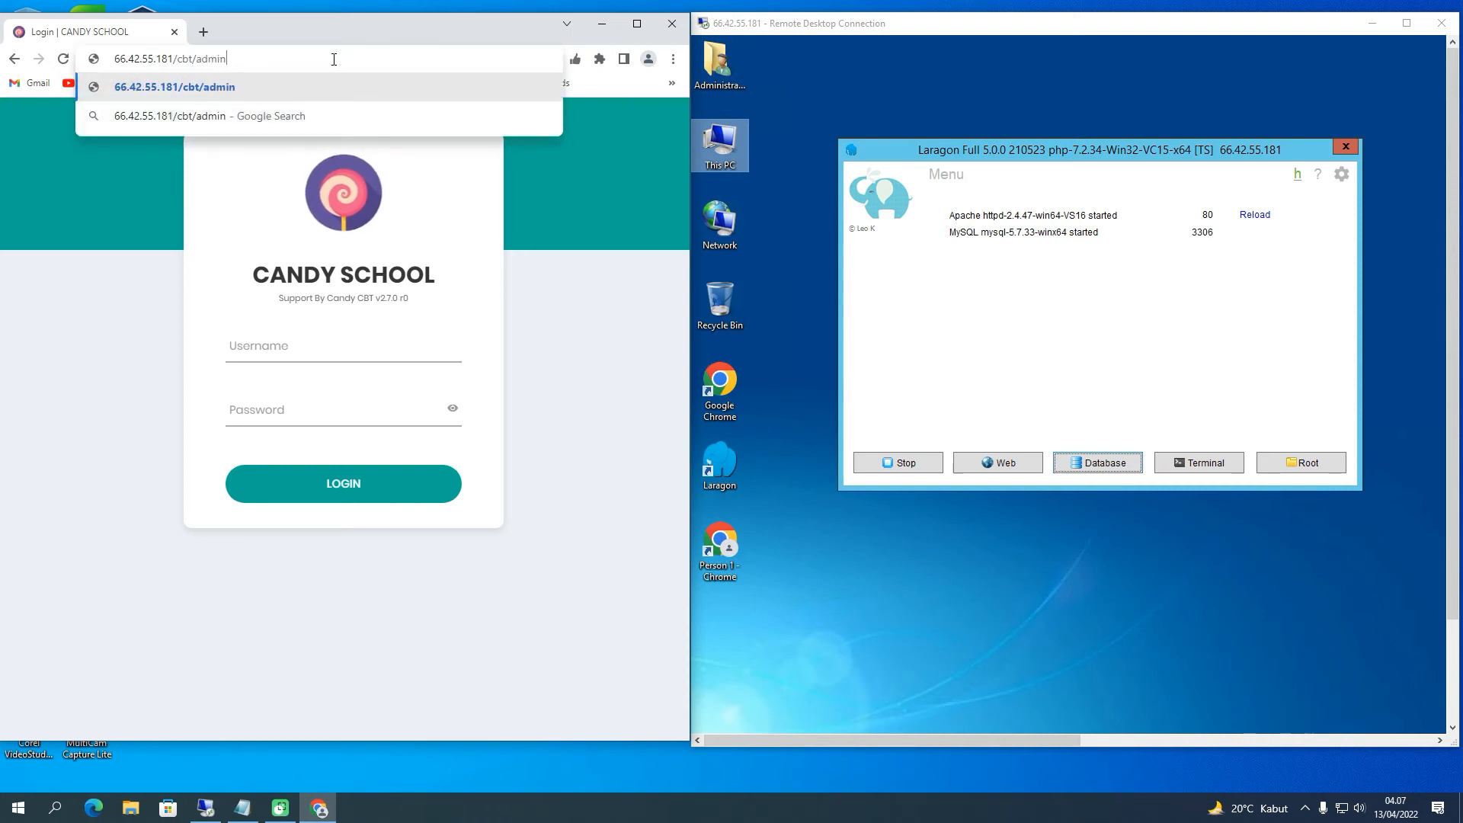
key(Return)
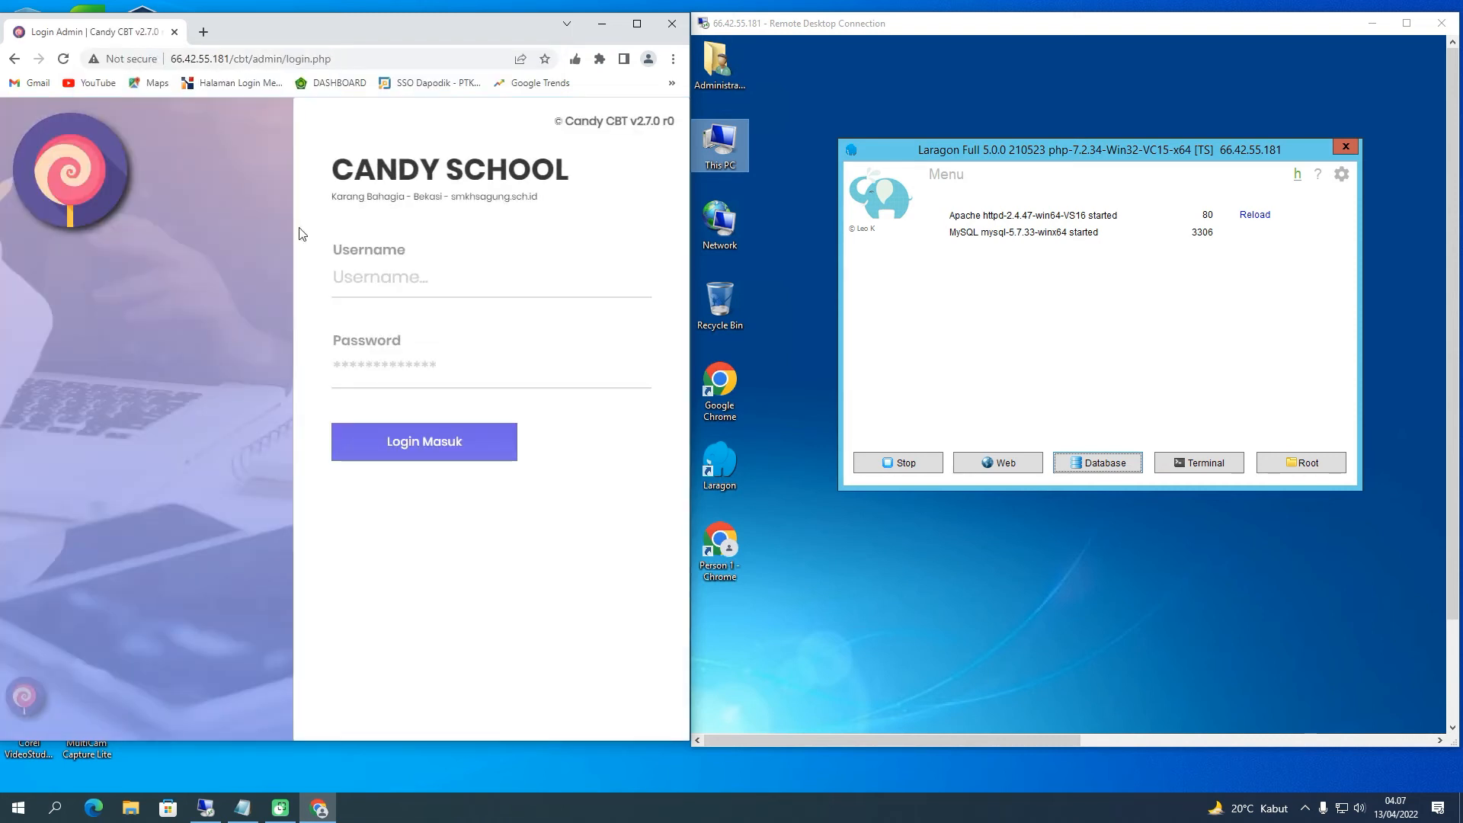
Maximize local Chrome on the Candy CBT admin login page and minimize the Remote Desktop window
click(1311, 780)
mouse_move(892, 309)
mouse_down()
mouse_move(953, 335)
mouse_move(1037, 290)
mouse_up()
mouse_move(202, 289)
mouse_down()
mouse_move(206, 353)
mouse_move(357, 292)
mouse_up()
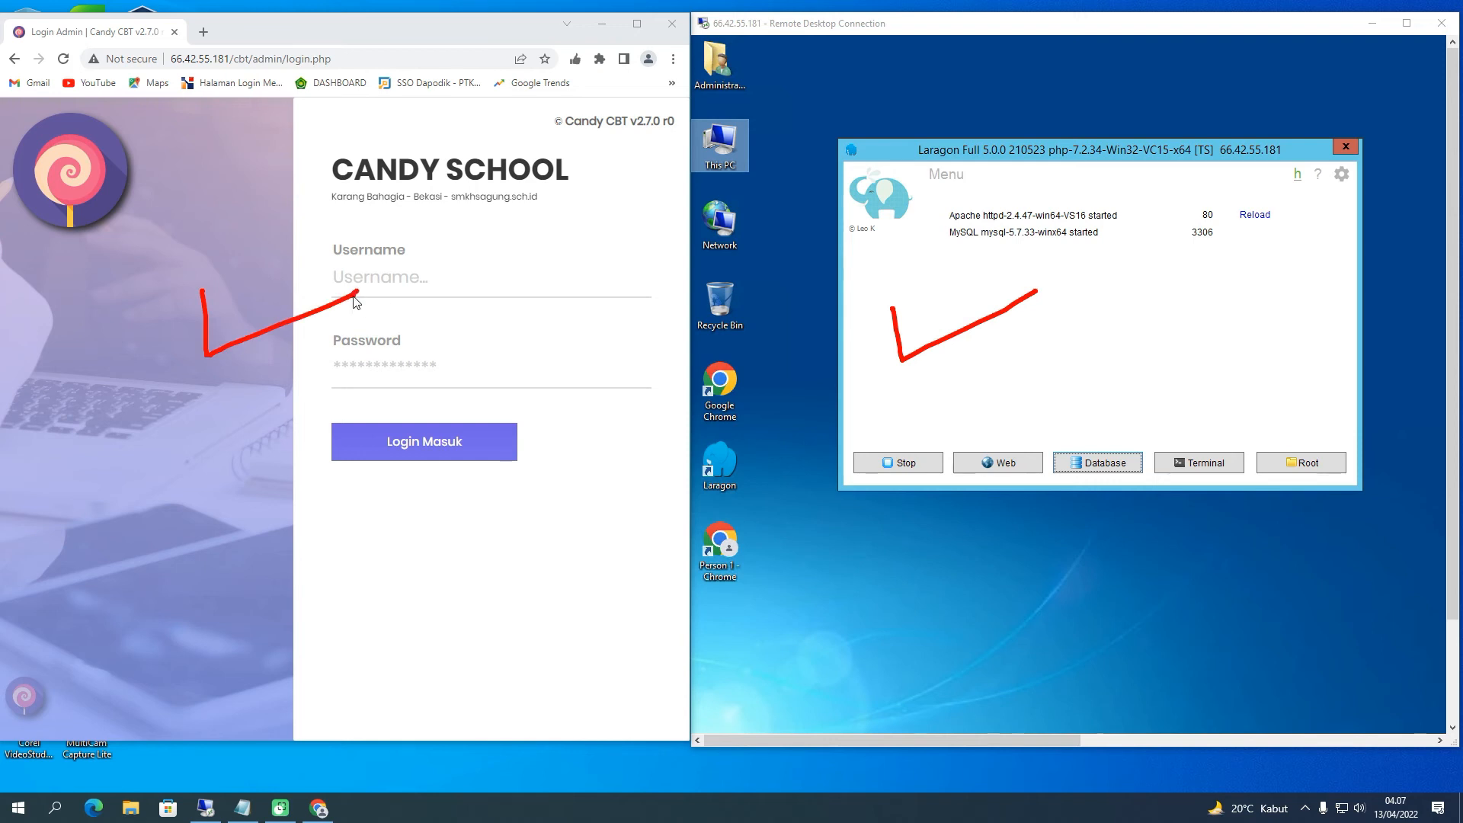
click(1304, 775)
drag(1005, 33, 1045, 36)
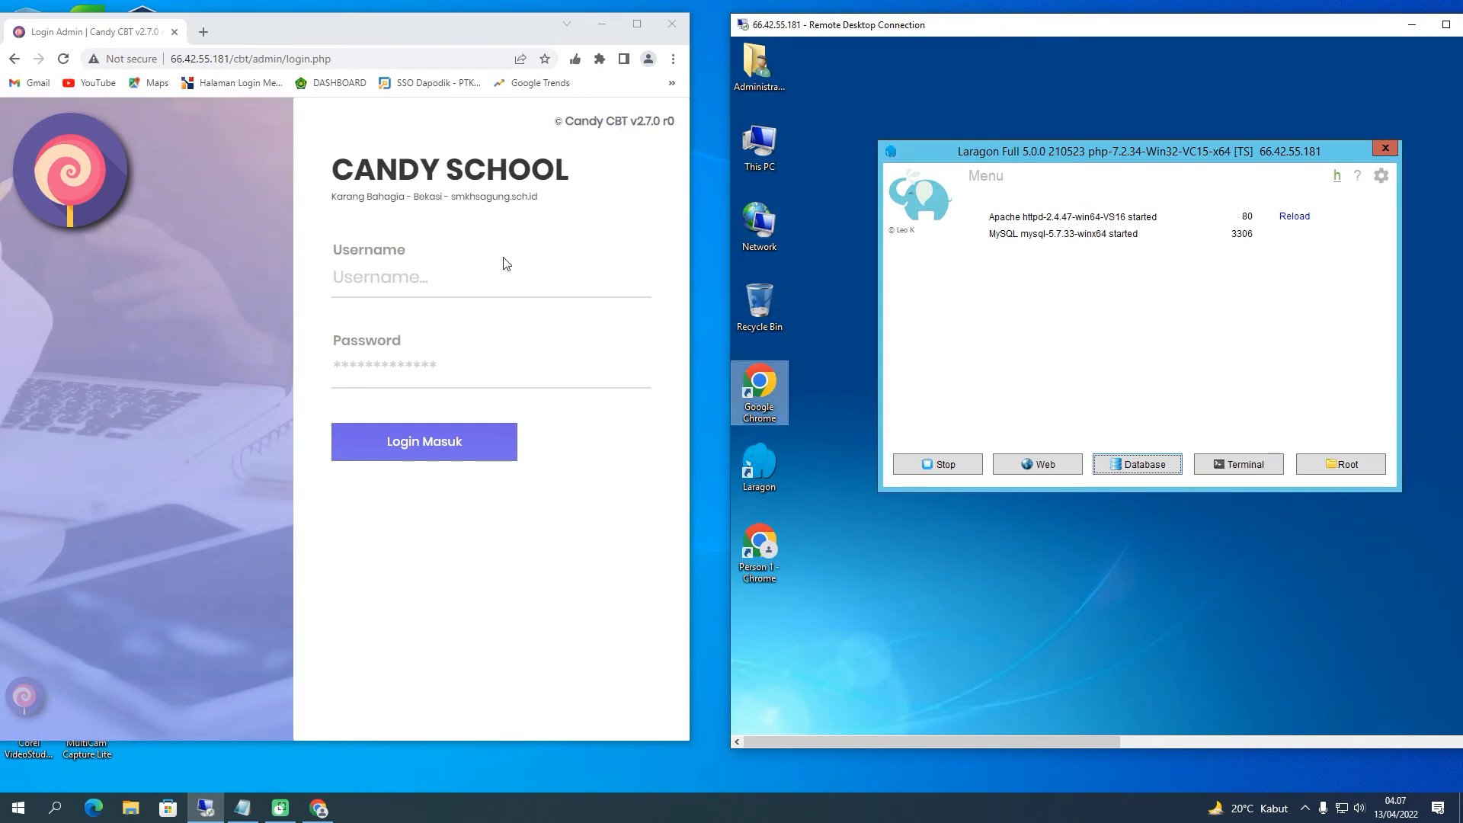
click(639, 24)
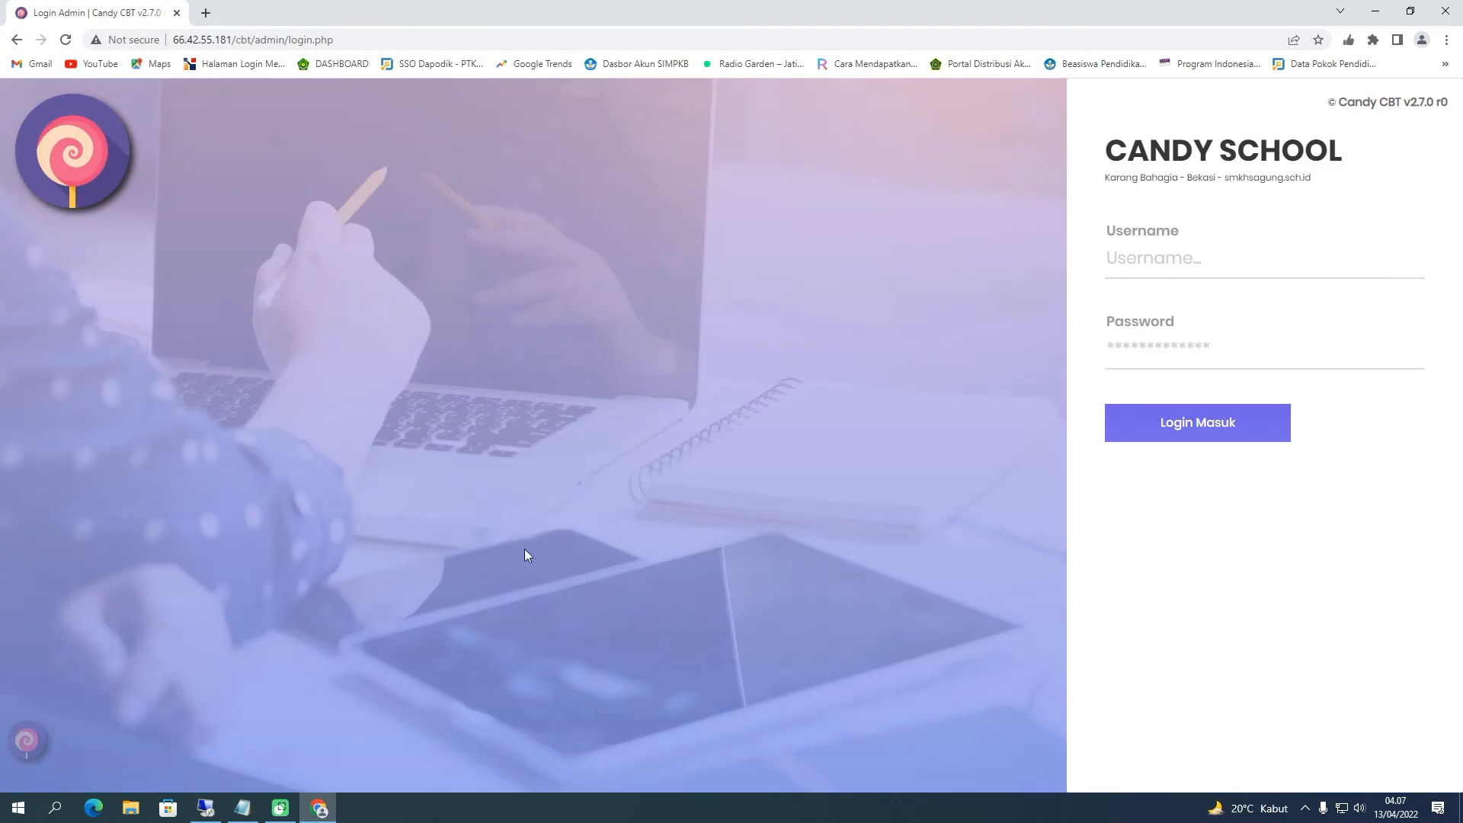
click(205, 808)
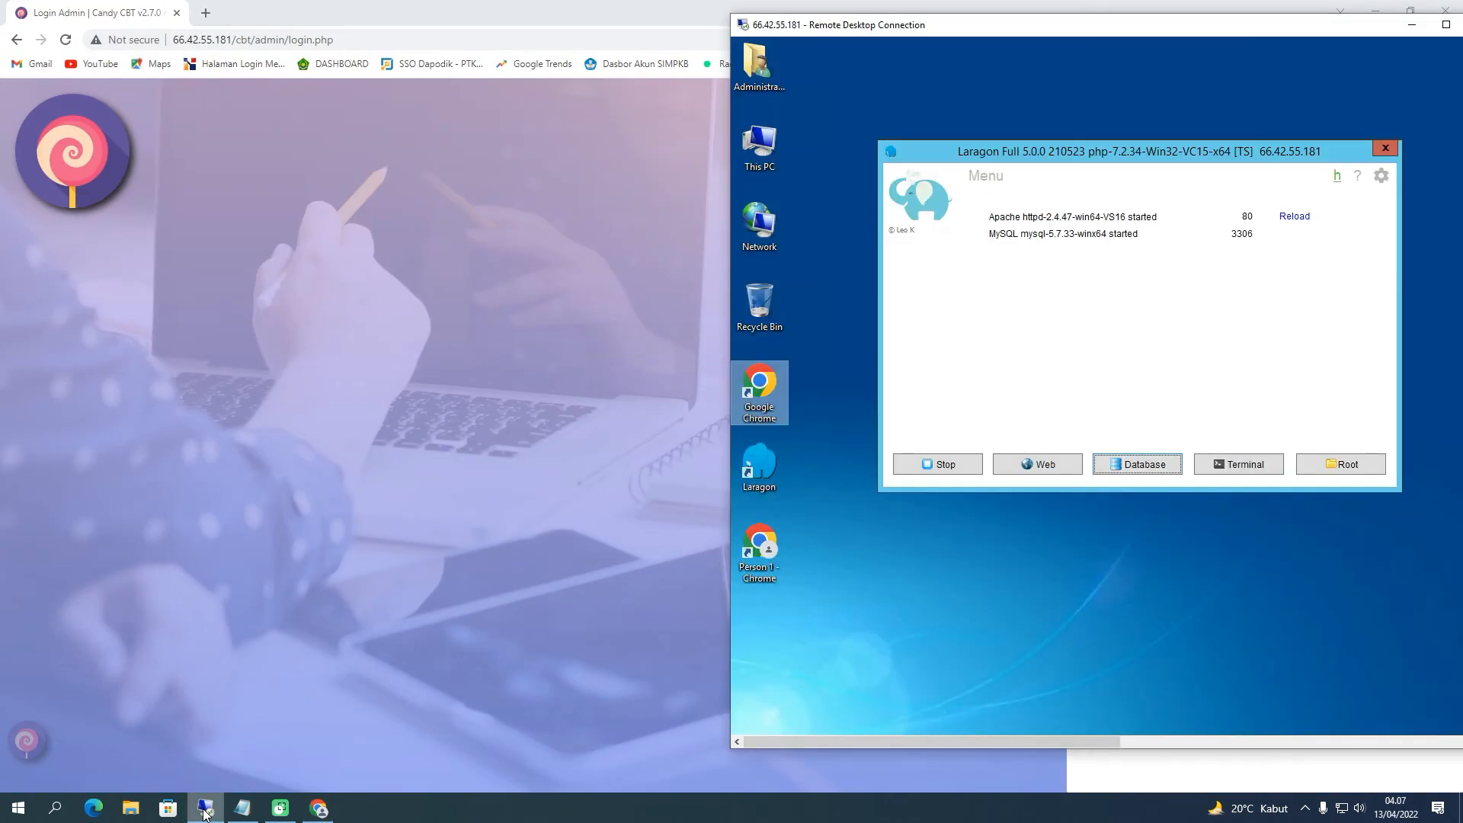
click(1411, 25)
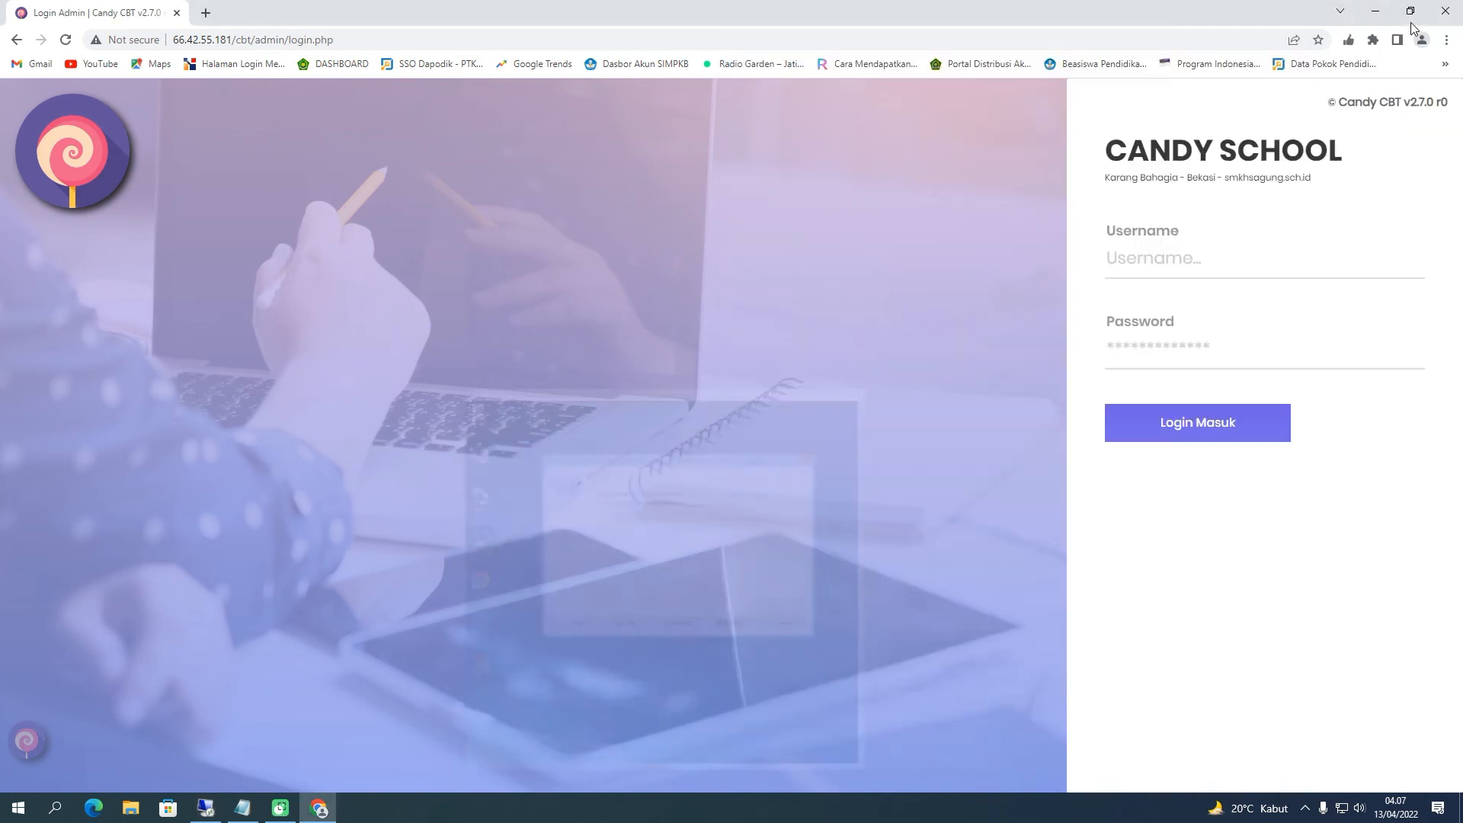
Sign in to CandyCBT as admin with the account password, declining Chrome's offer to save it
click(1164, 278)
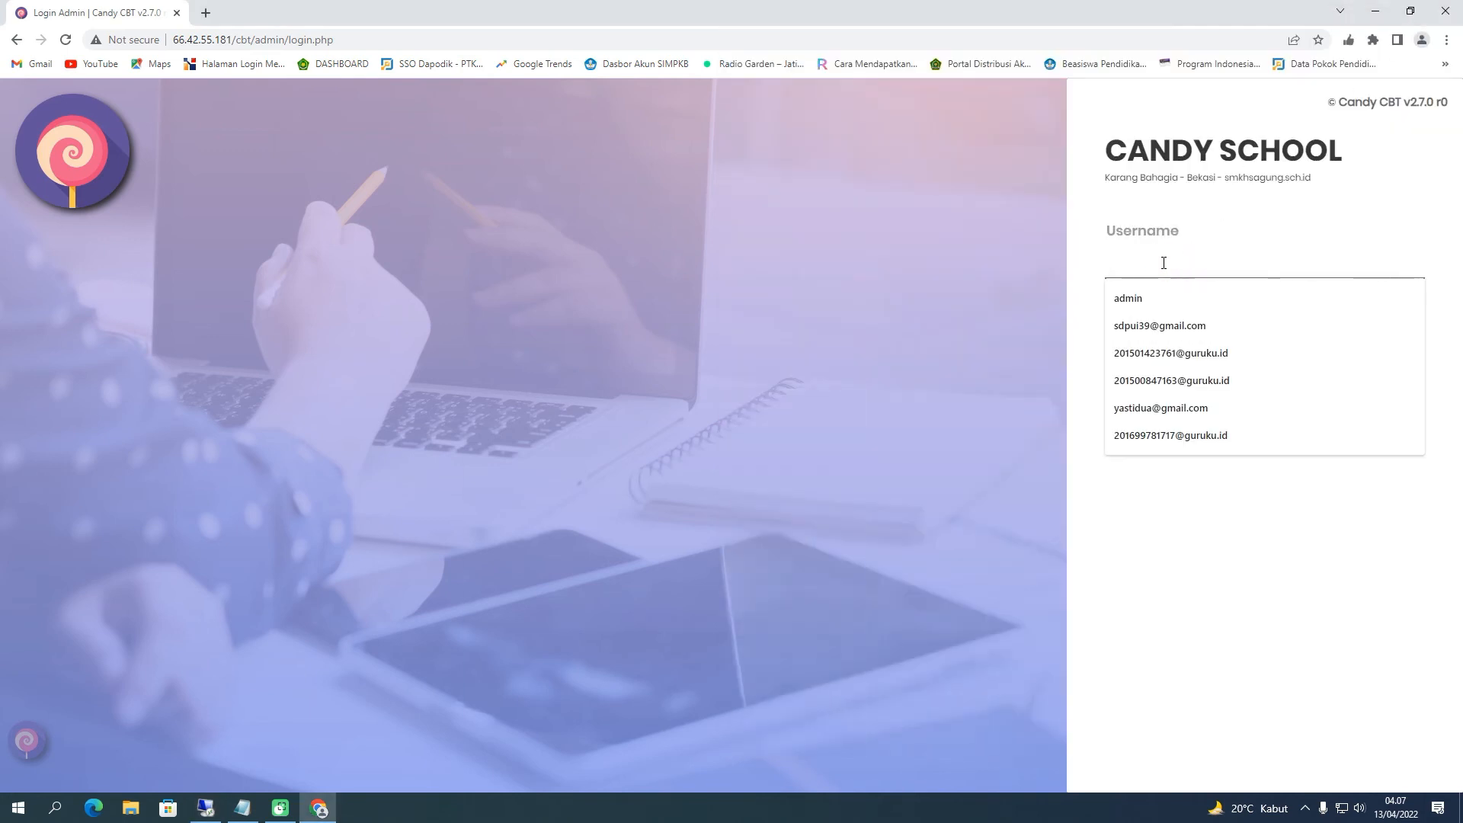
click(1159, 298)
click(1155, 351)
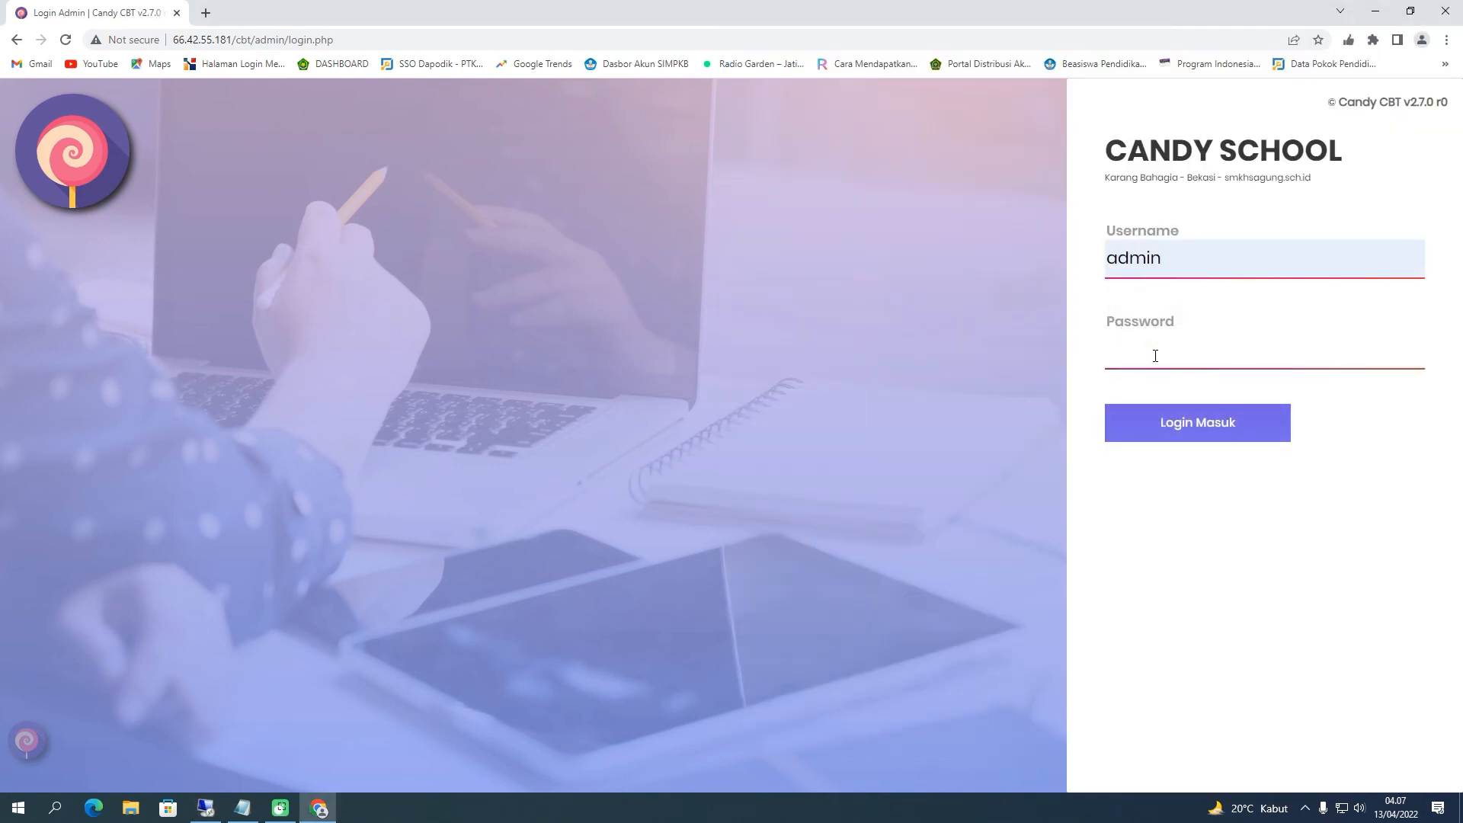
text(12345)
click(1169, 430)
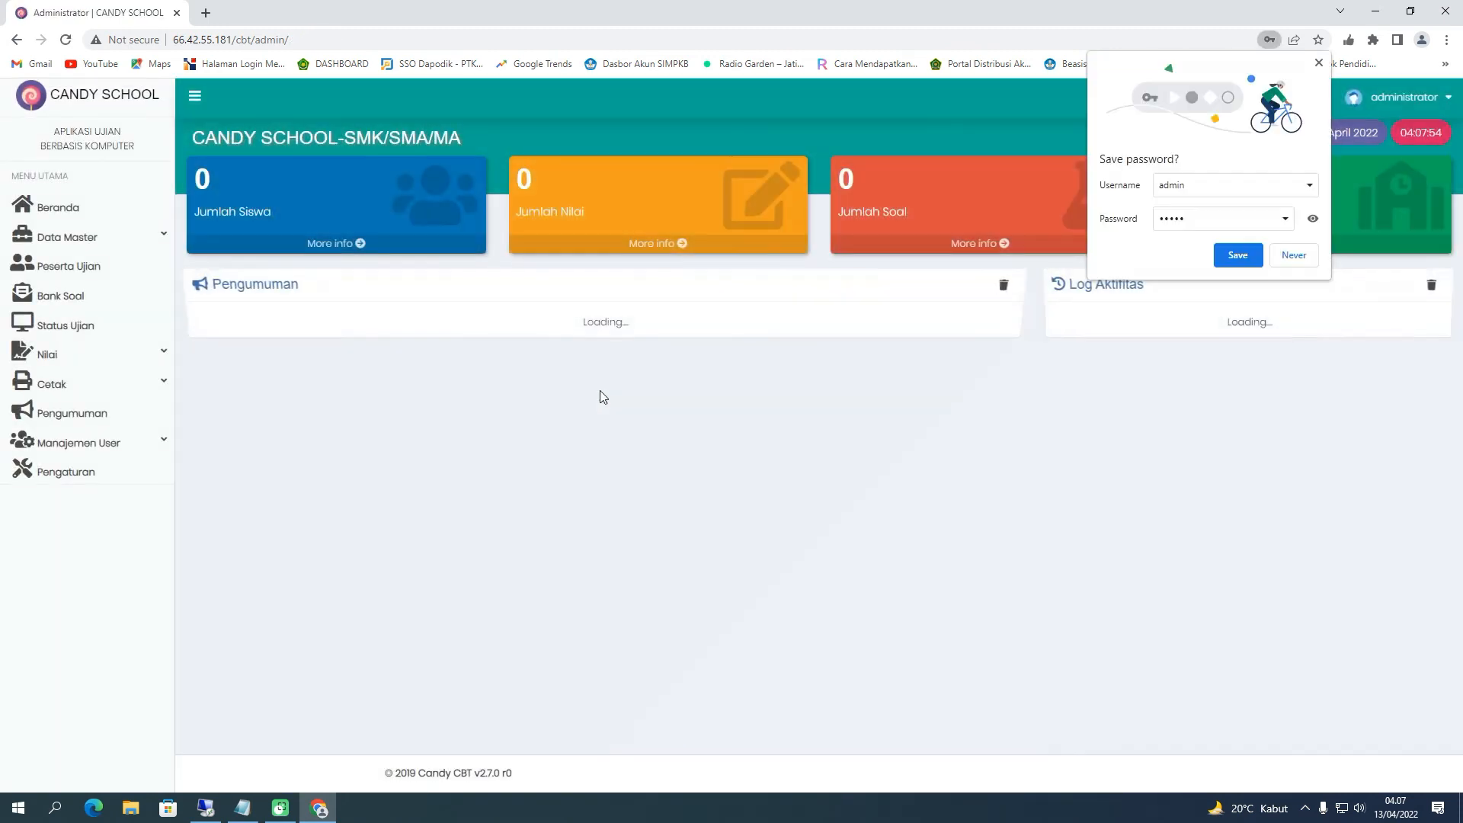
click(1294, 259)
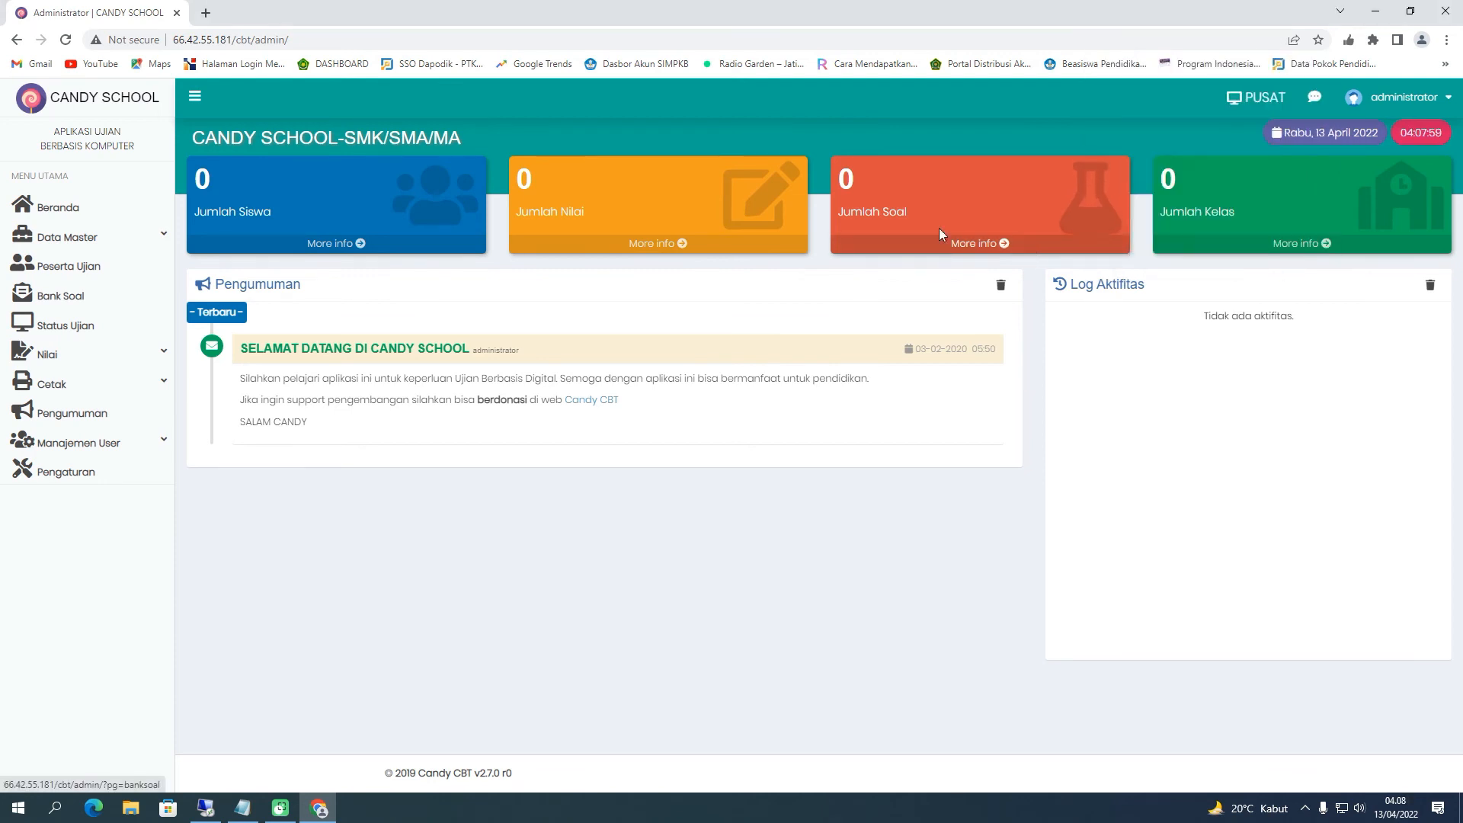
Log out of the CANDY SCHOOL dashboard from the administrator menu
click(261, 43)
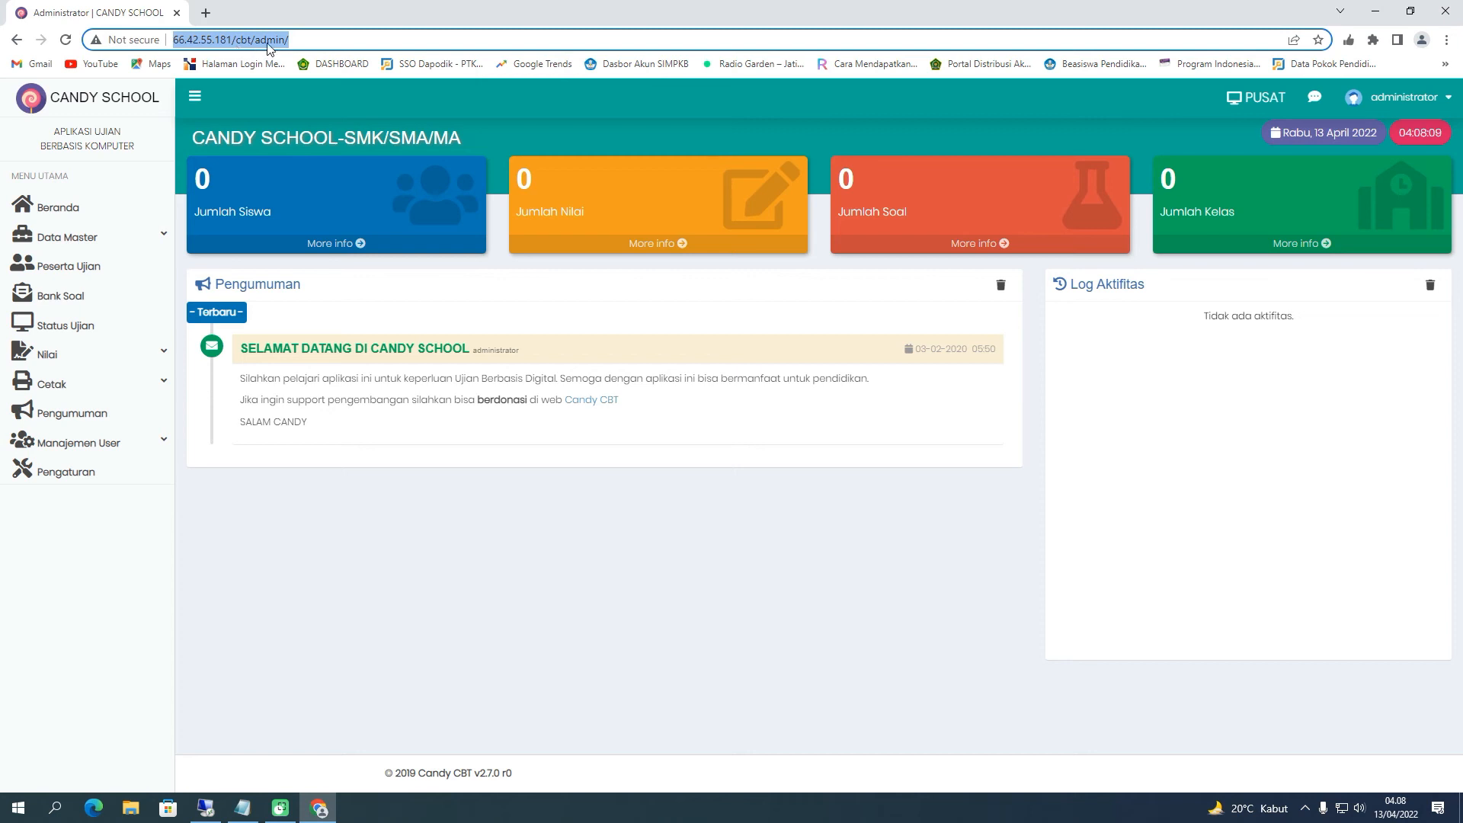
click(1370, 90)
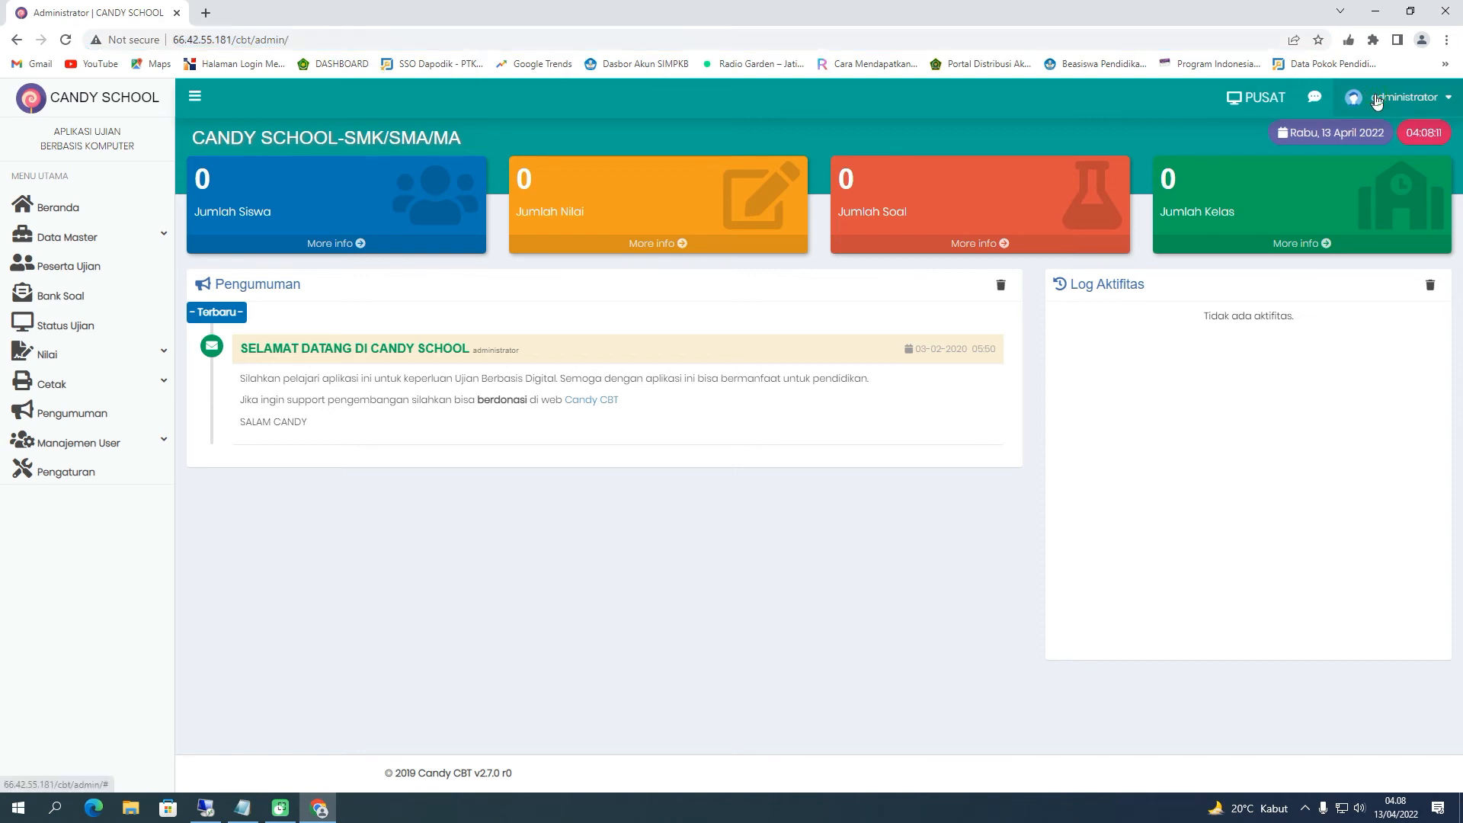
click(1422, 271)
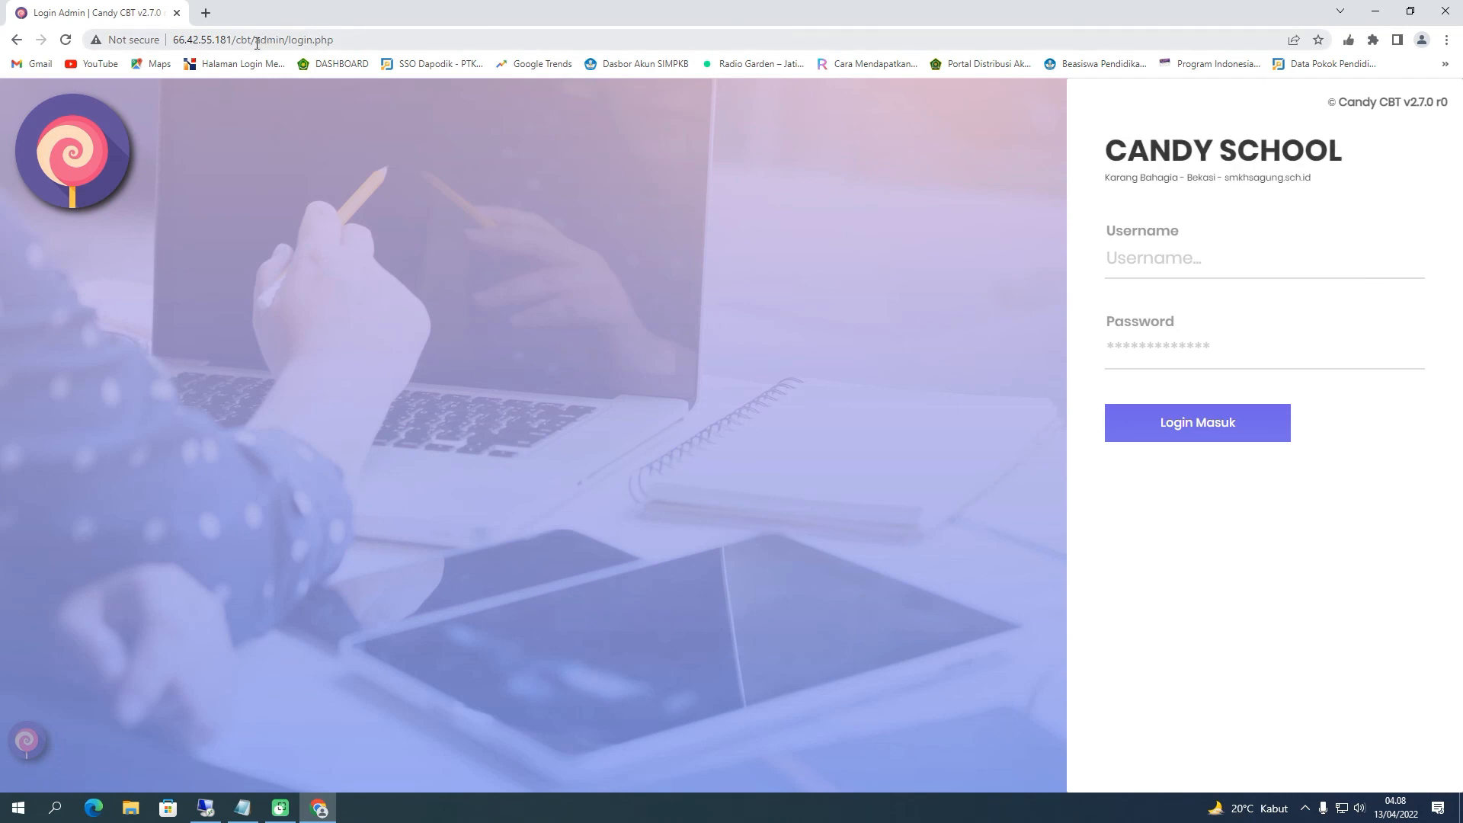
Strip admin/login.php from the address to load the main login at 66.42.55.181/cbt
drag(255, 40, 368, 43)
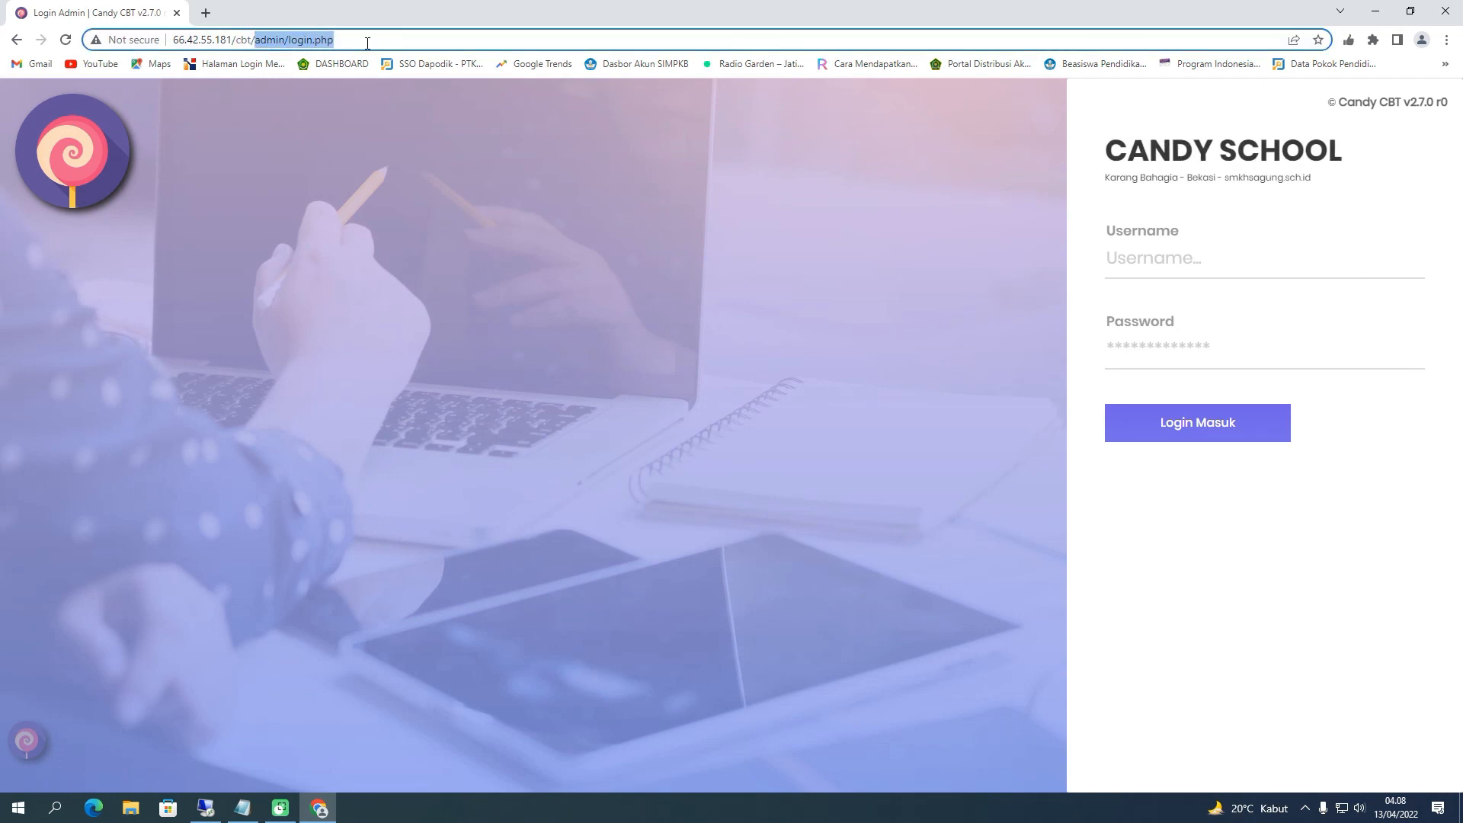
key(BackSpace)
key(Return)
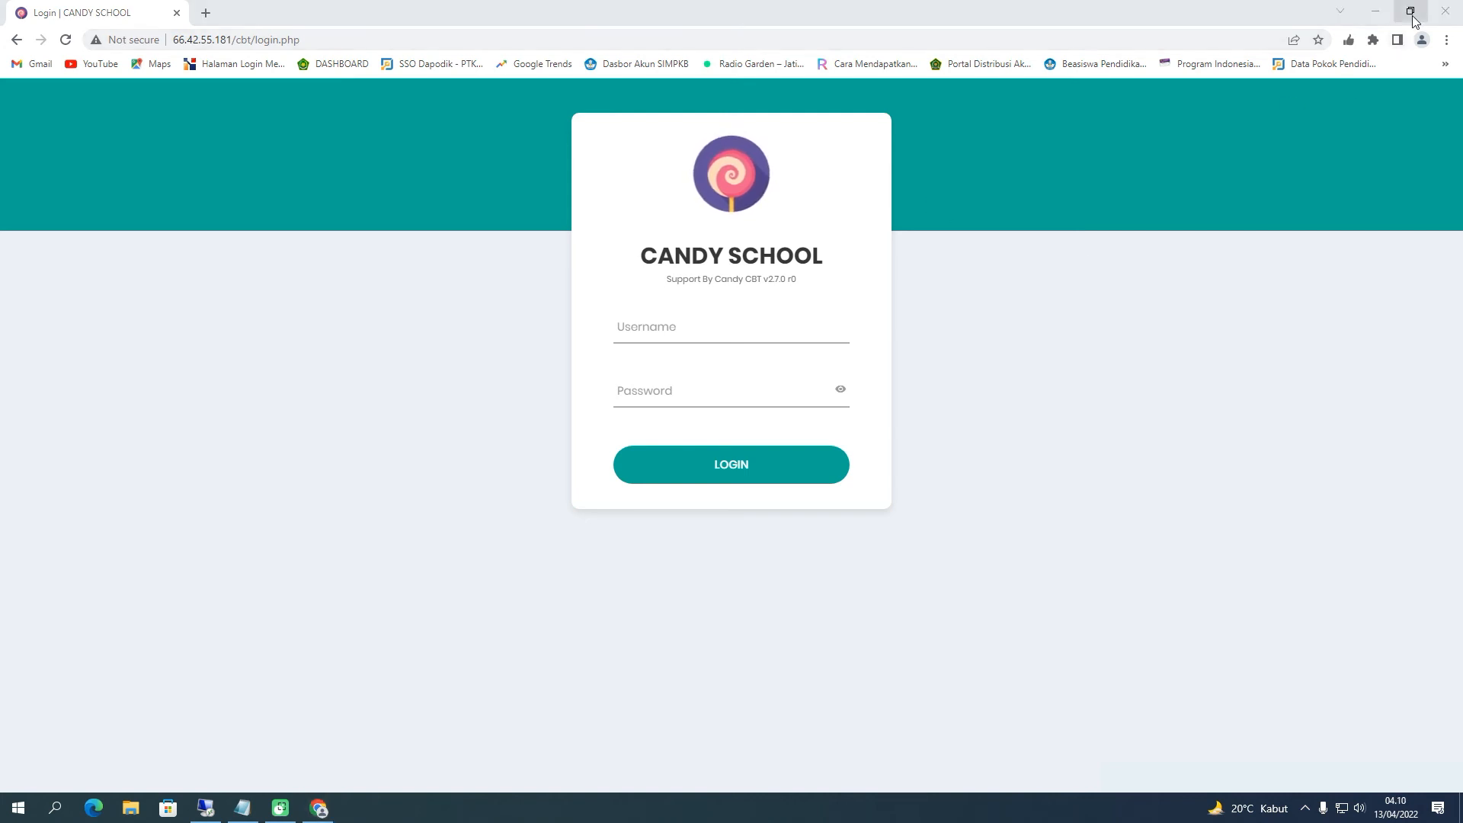
Restore Chrome, shift the Remote Desktop window left, refresh the desktop, then resize and minimize the window
click(1410, 12)
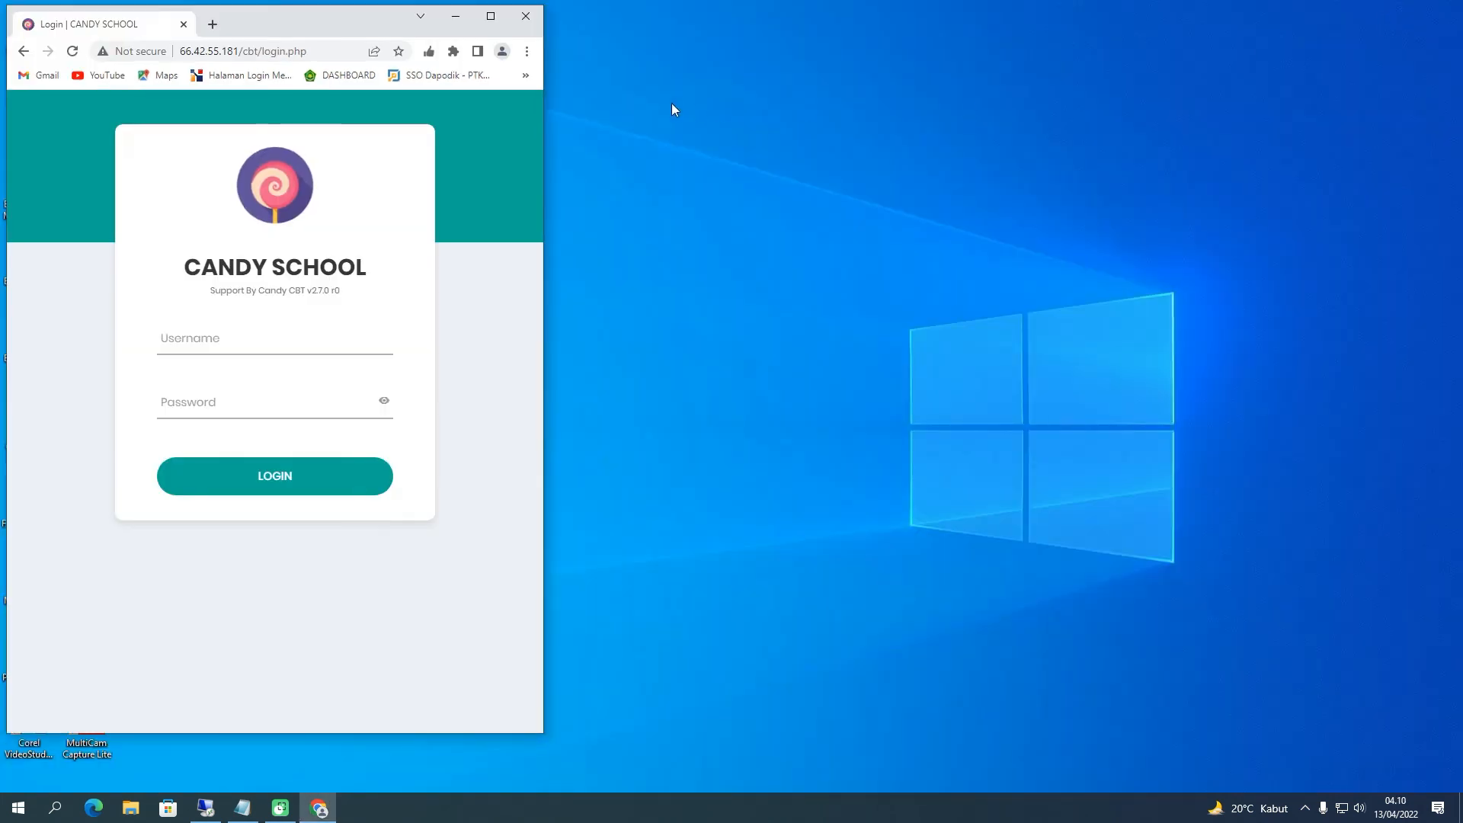
click(205, 808)
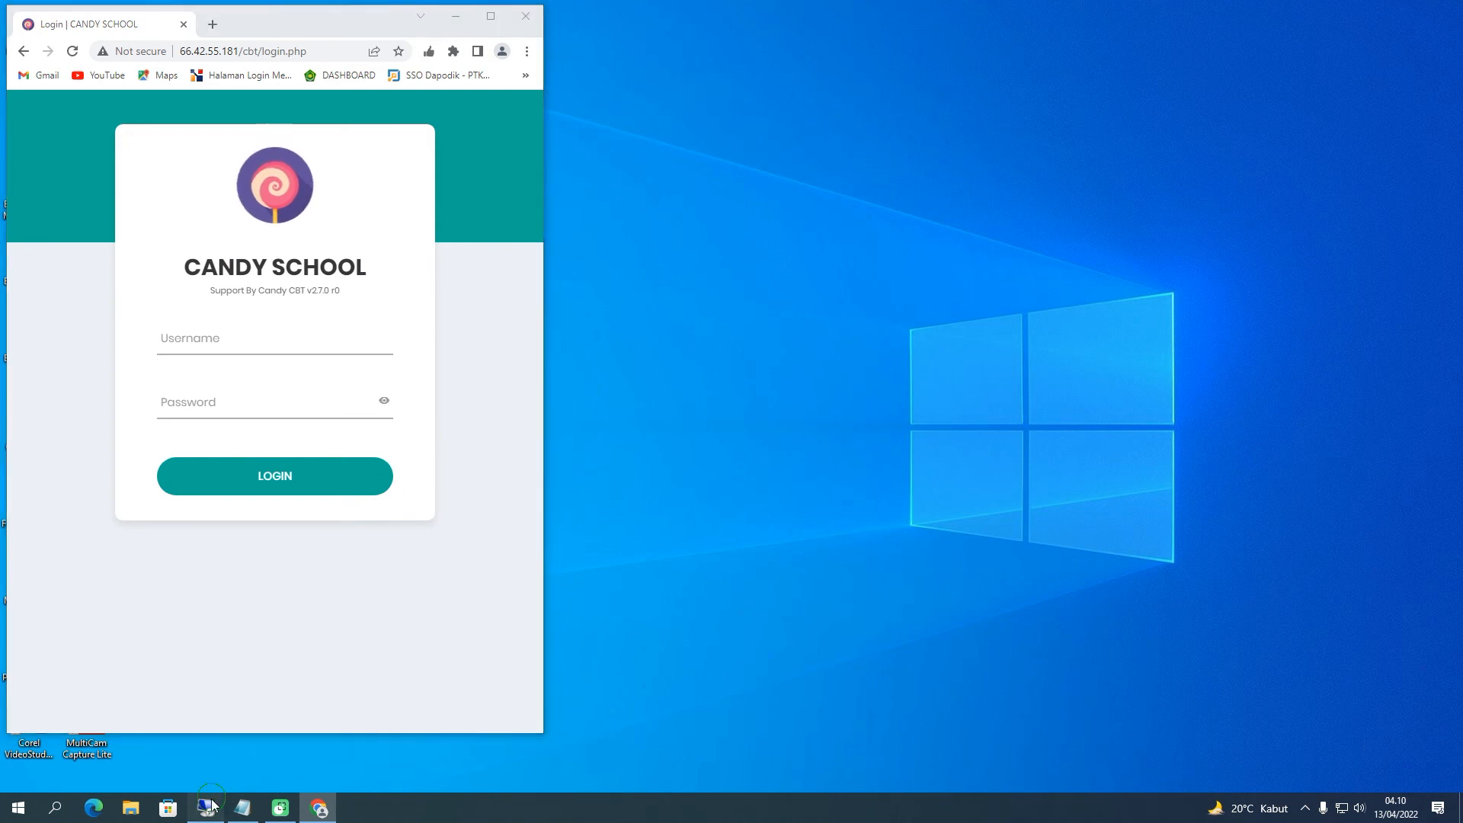
drag(979, 27, 906, 27)
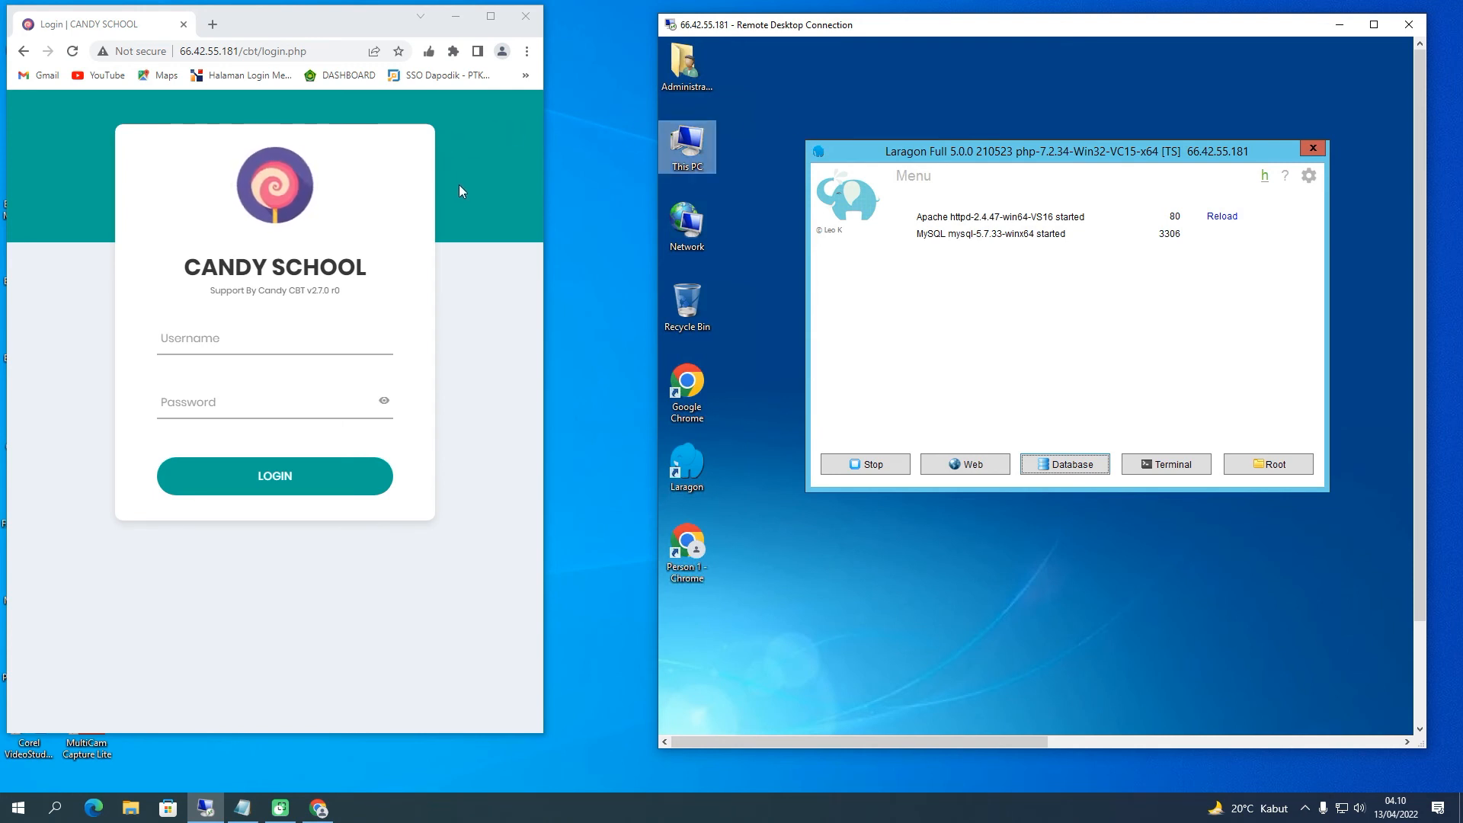
right_click(591, 197)
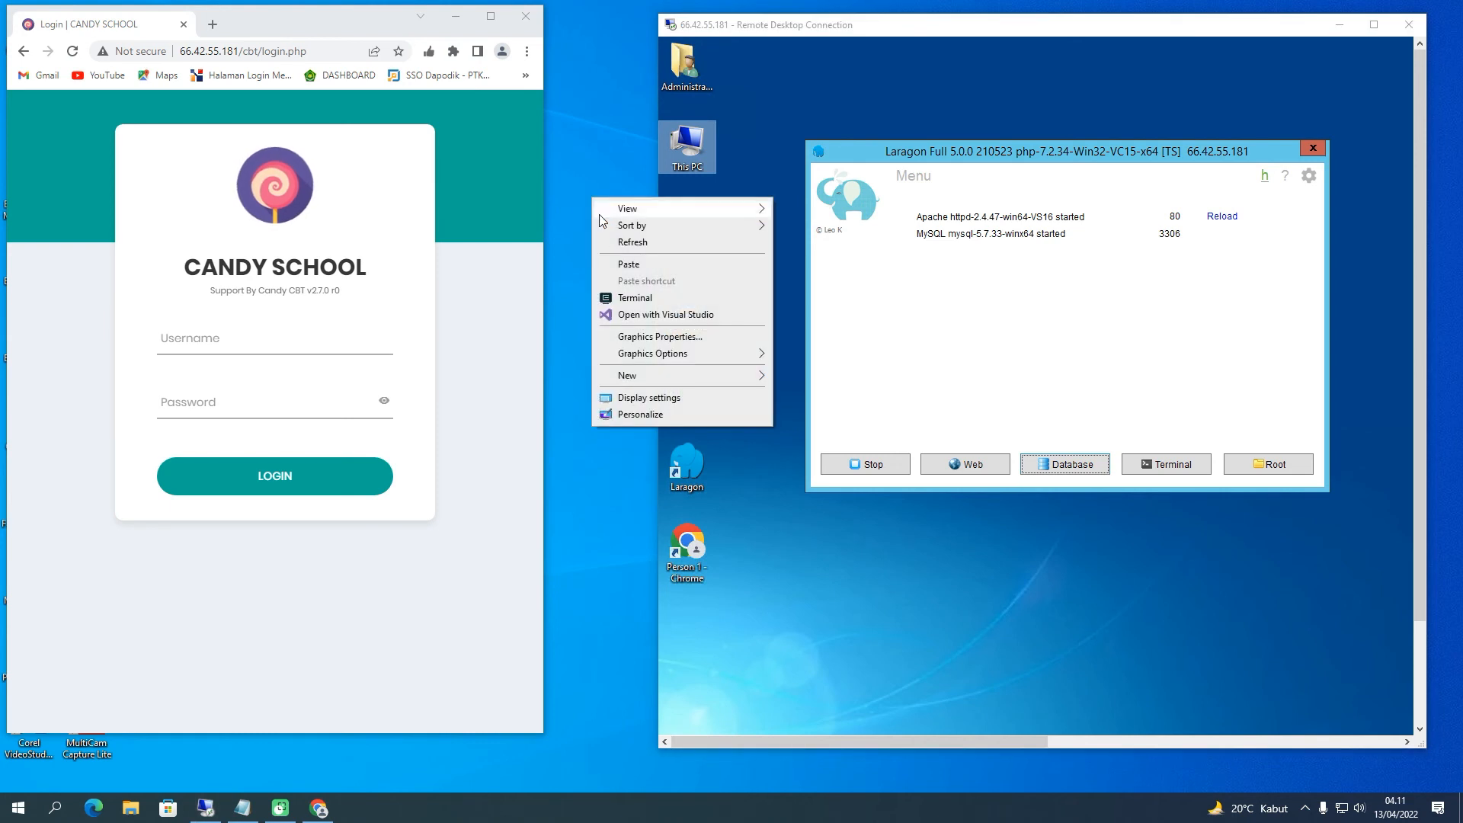
click(609, 243)
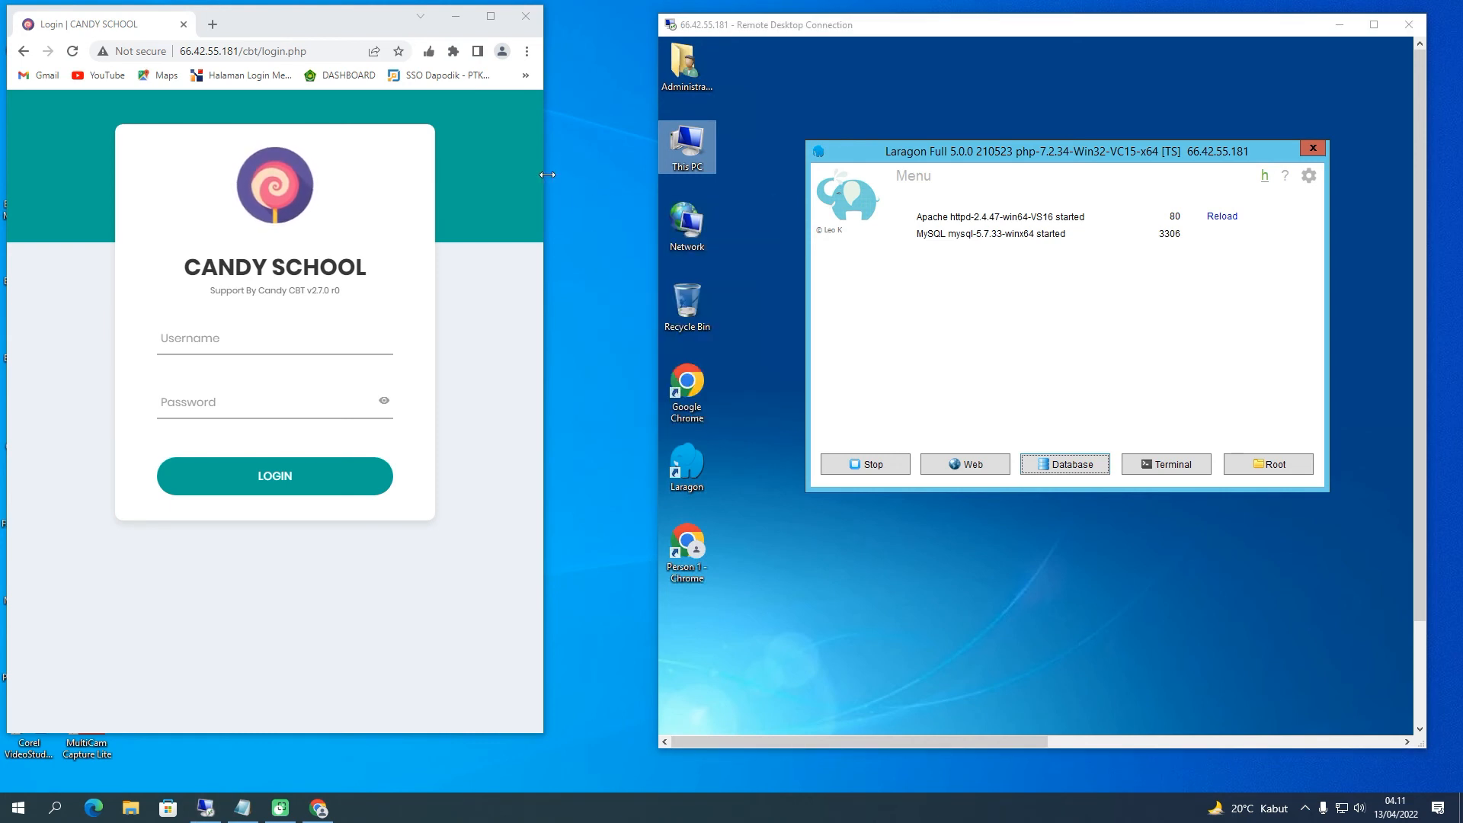
drag(547, 174, 641, 175)
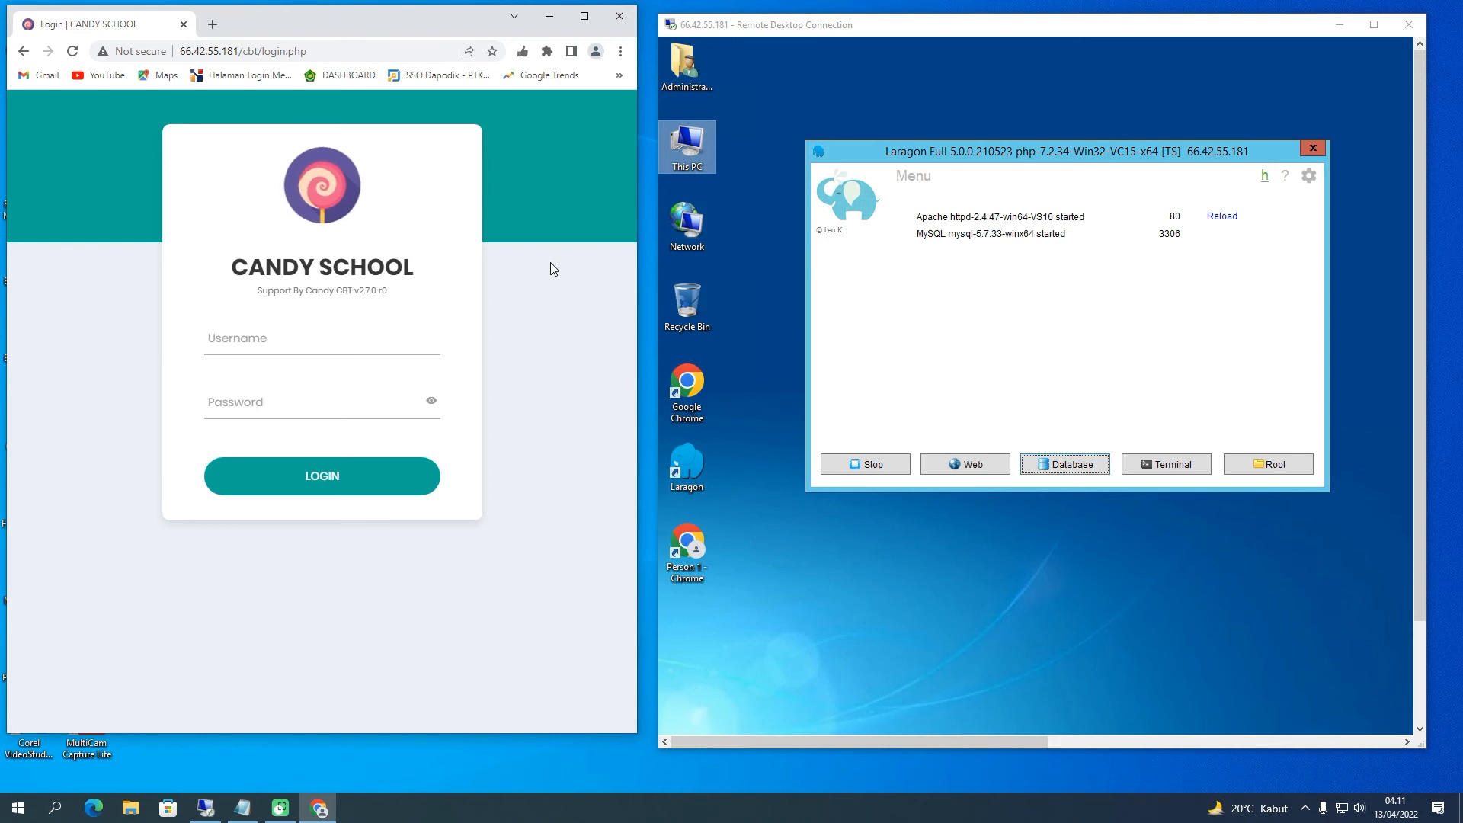
click(551, 21)
Minimize the Remote Desktop session and maximize Chrome showing the CANDY SCHOOL login page
click(320, 24)
click(1337, 31)
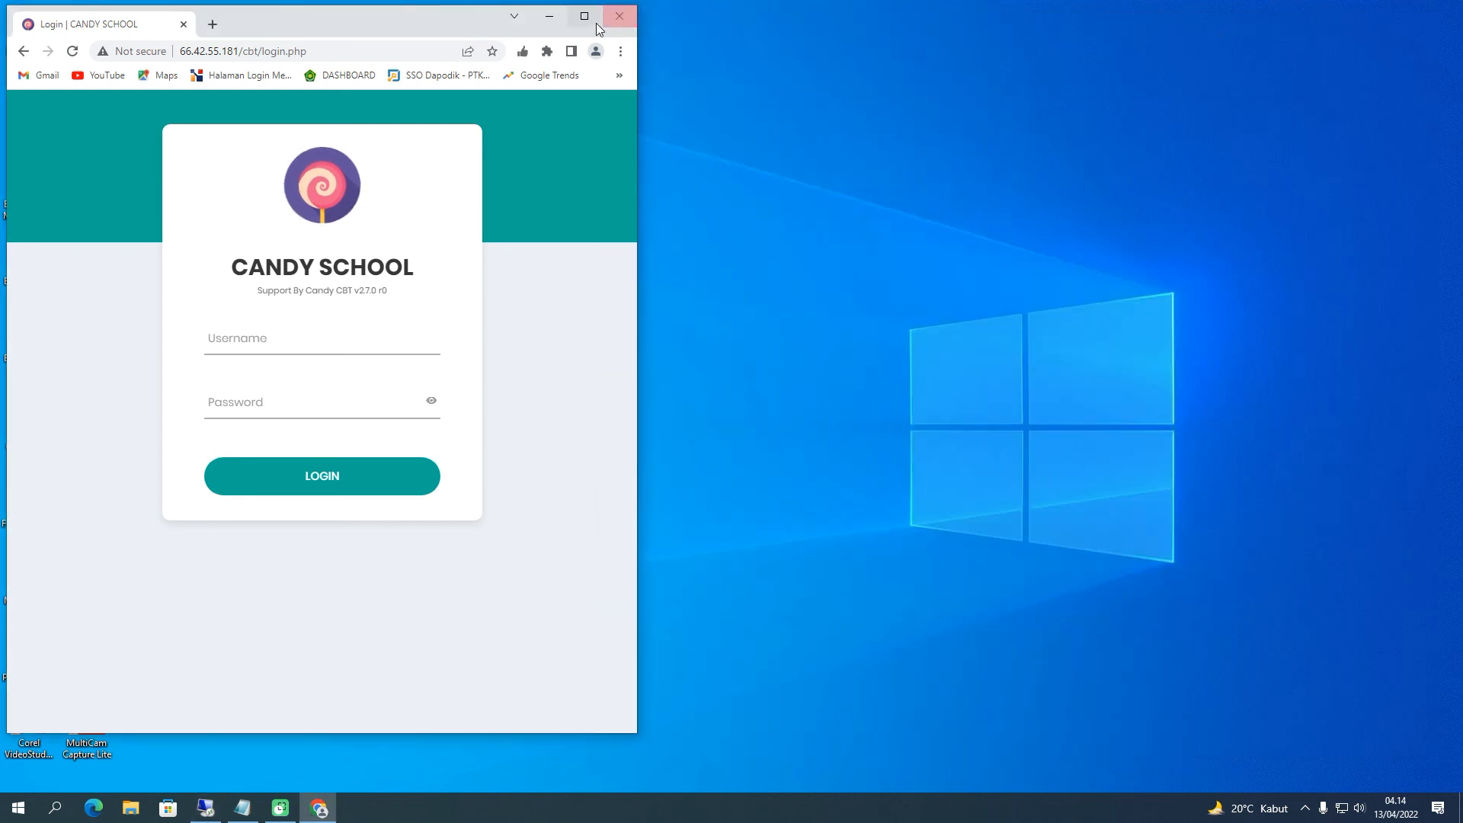
click(584, 16)
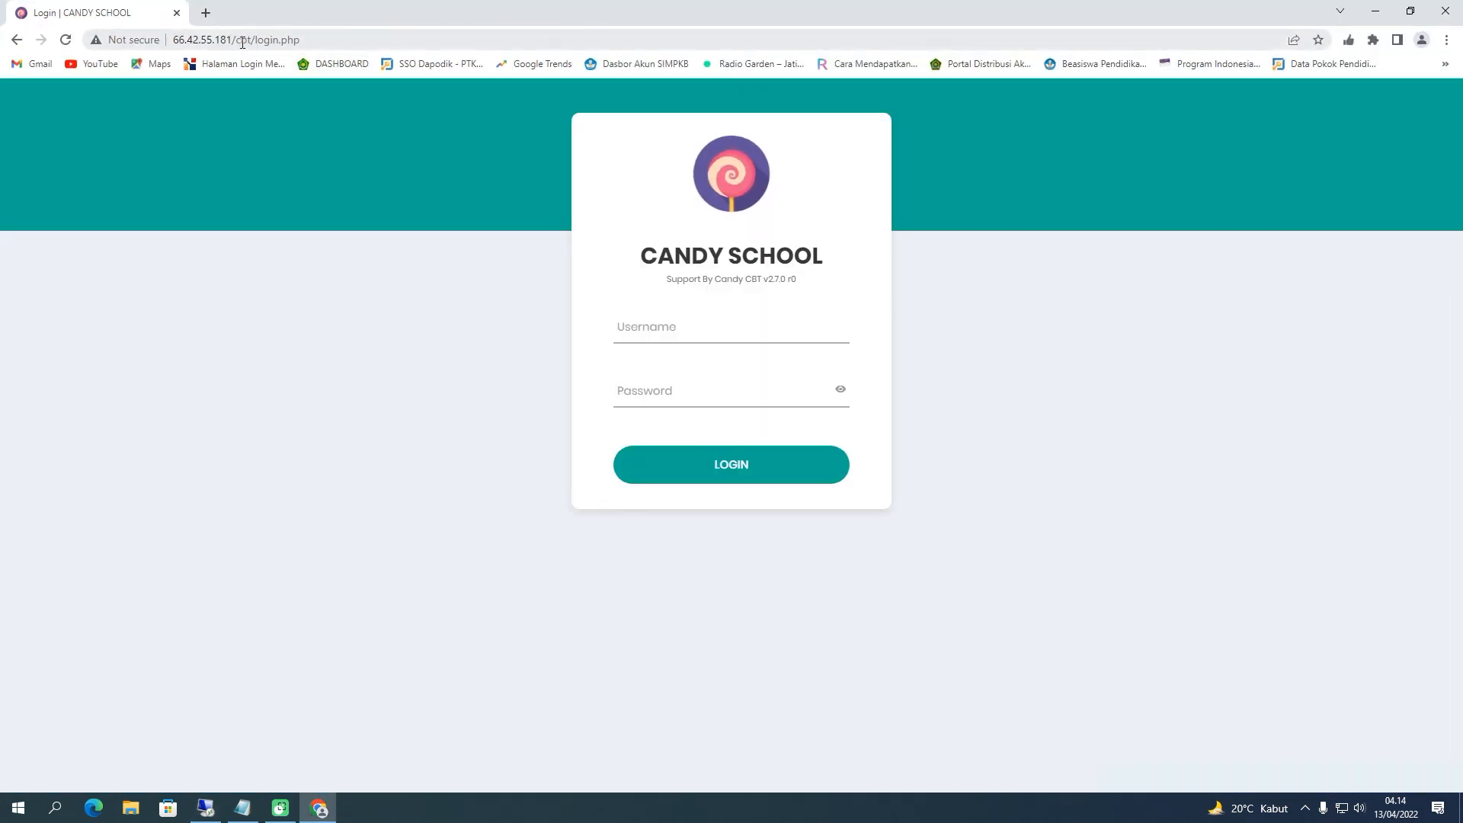
Replace login.php with admin in the address to reach the admin login, then focus Username
drag(257, 45, 343, 45)
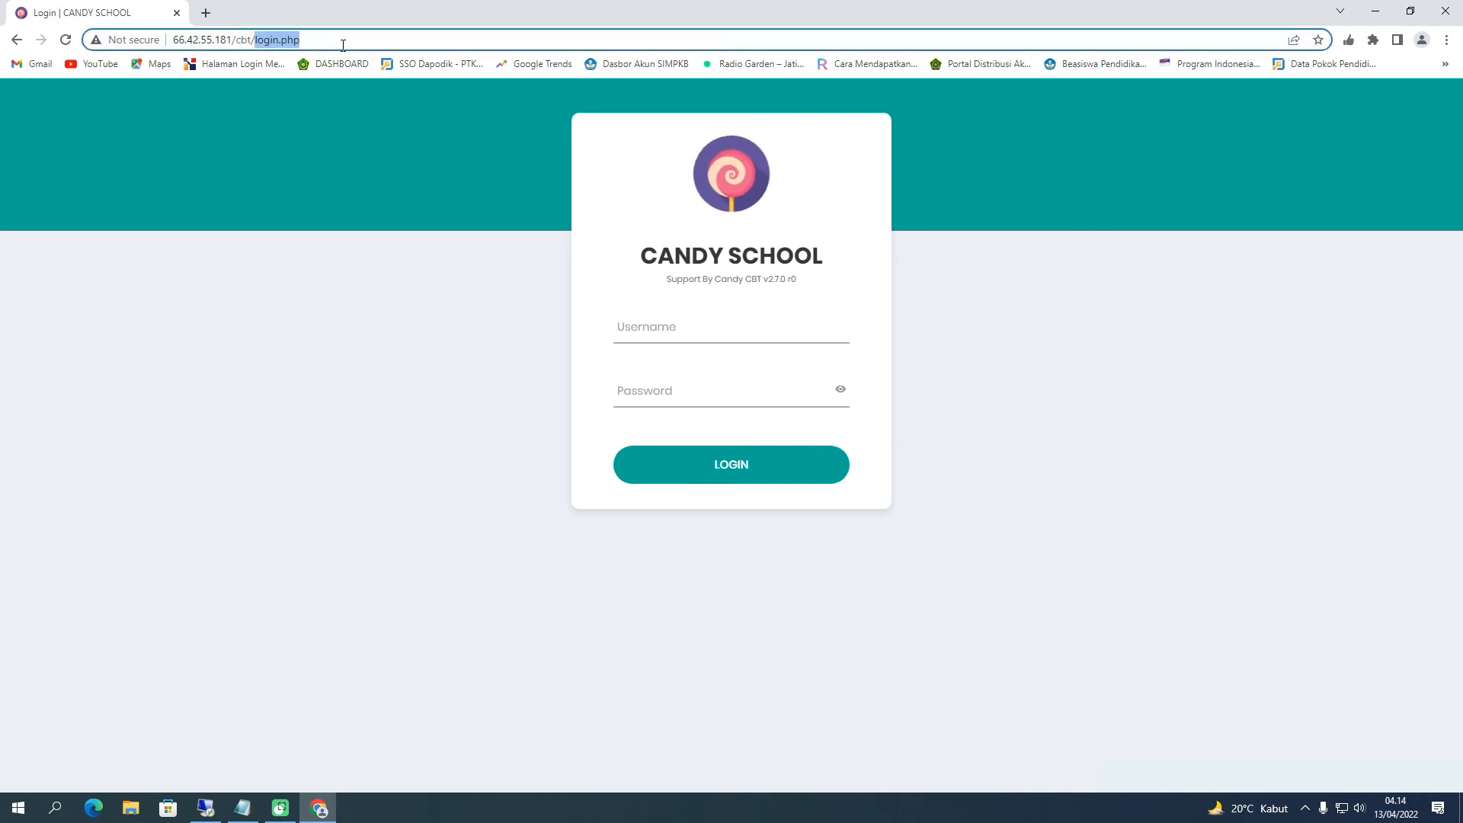
text(admin)
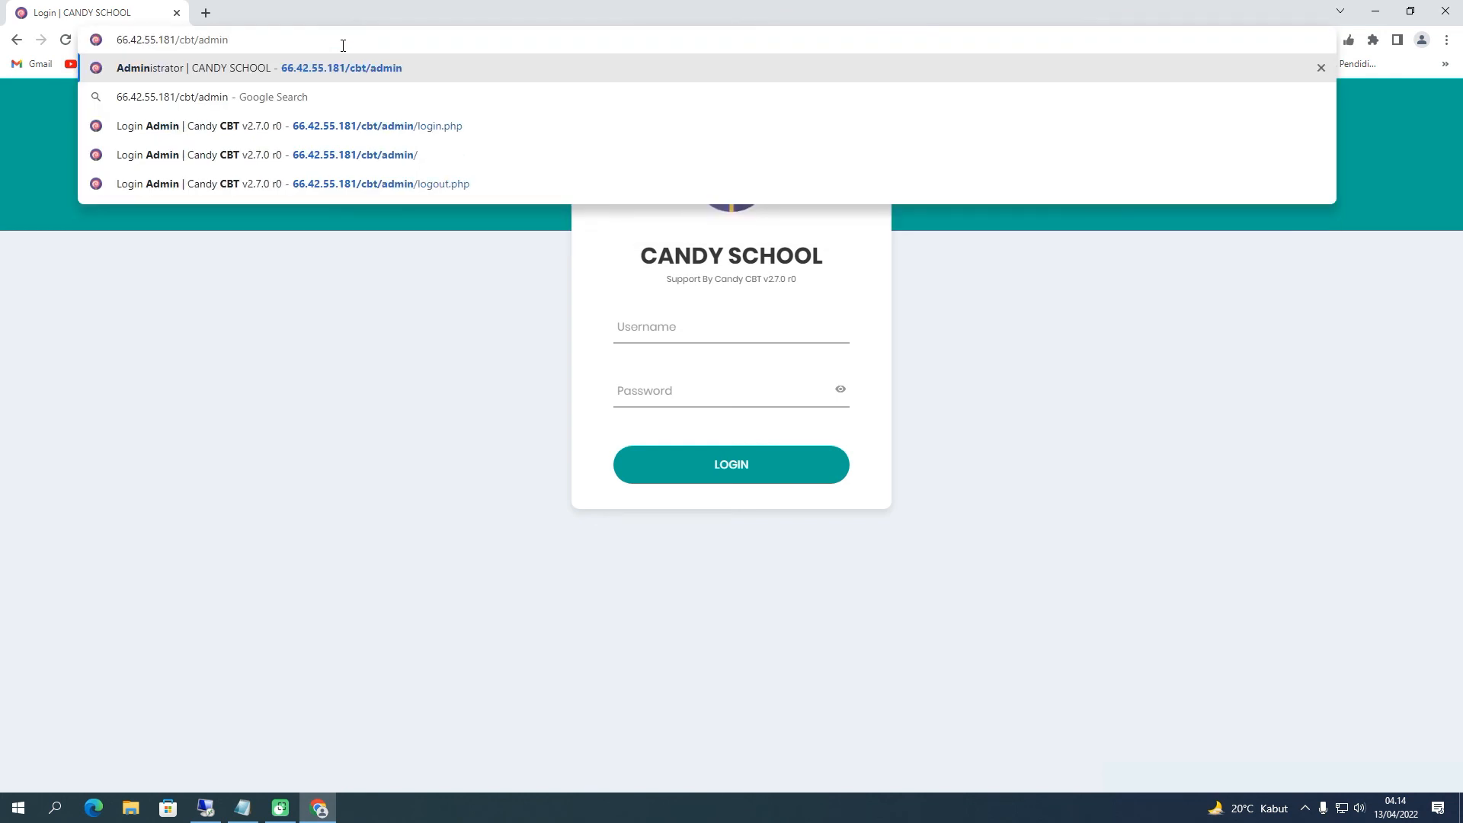
key(Return)
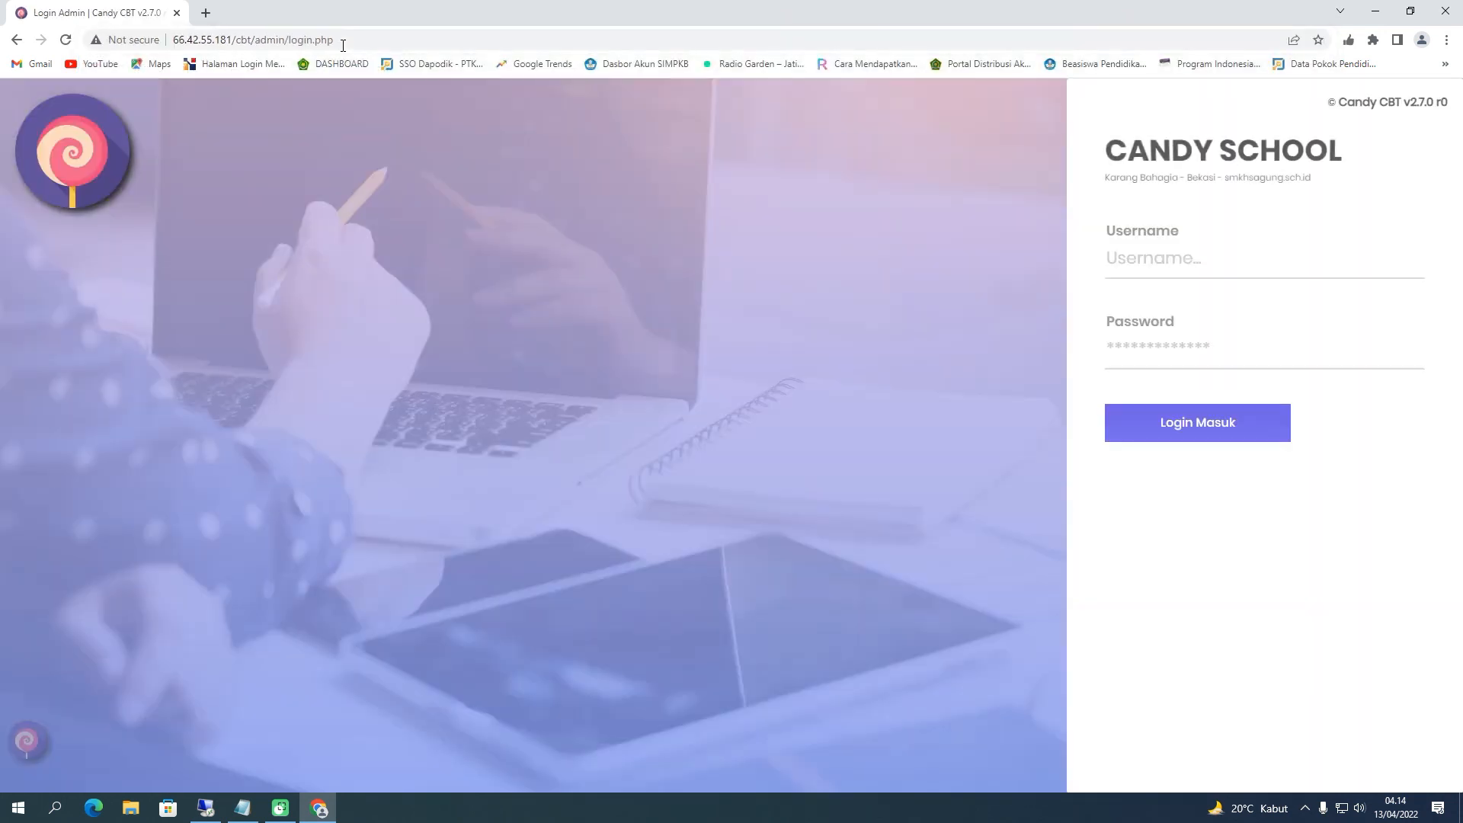
click(1124, 266)
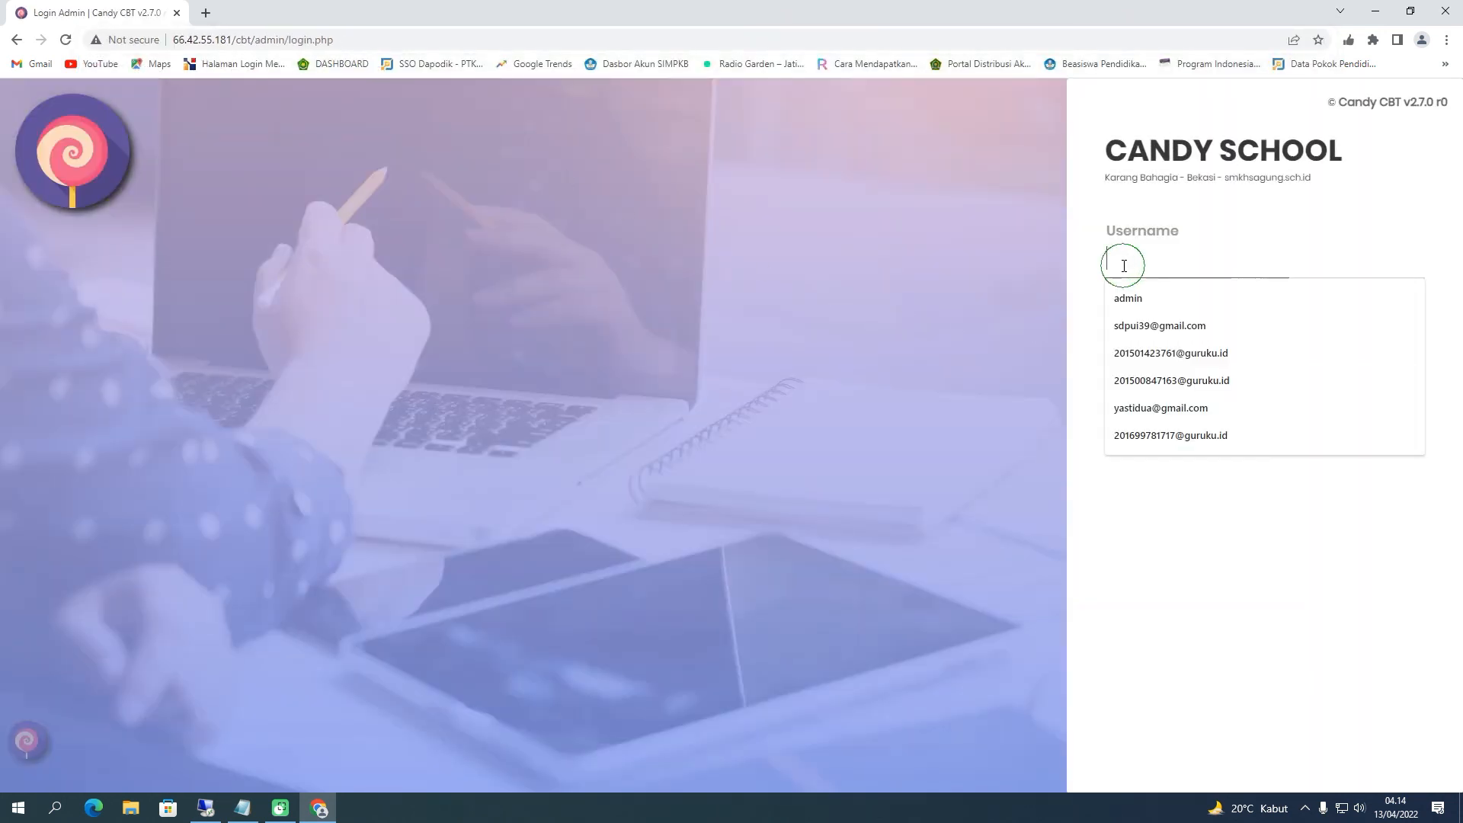